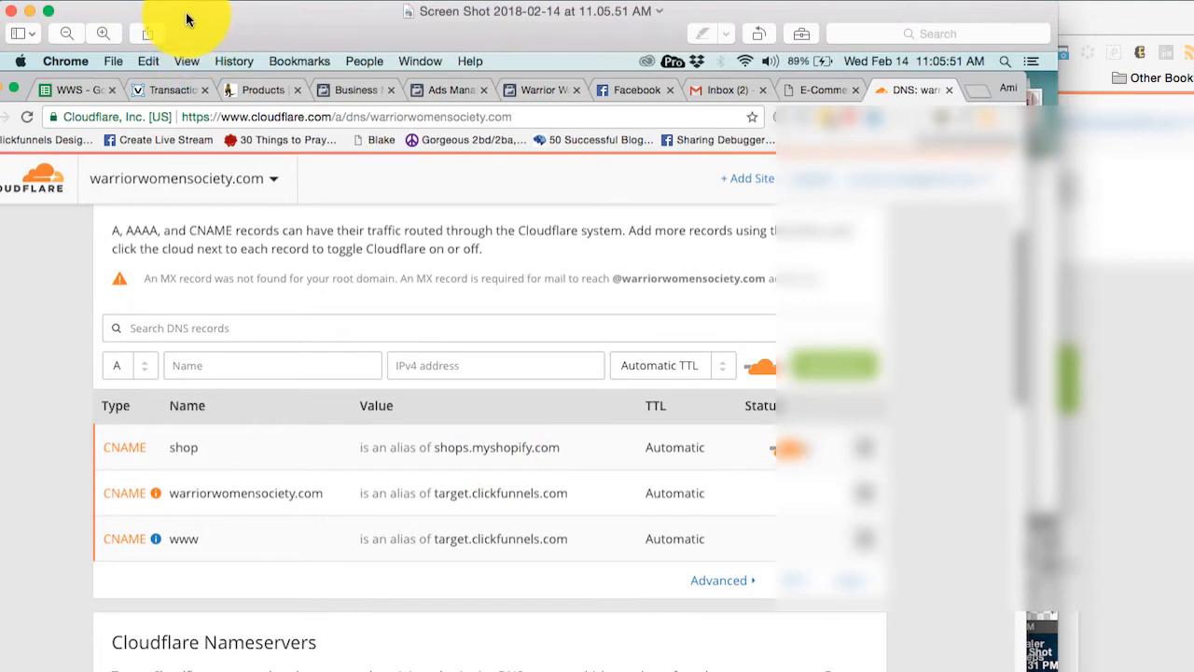
Examine the example DNS record screenshots for warriorwomensociety.com and millennialunicorns.com.
mouse_move(187, 18)
left_mouse_down()
mouse_move(192, 56)
mouse_move(186, 24)
left_mouse_up()
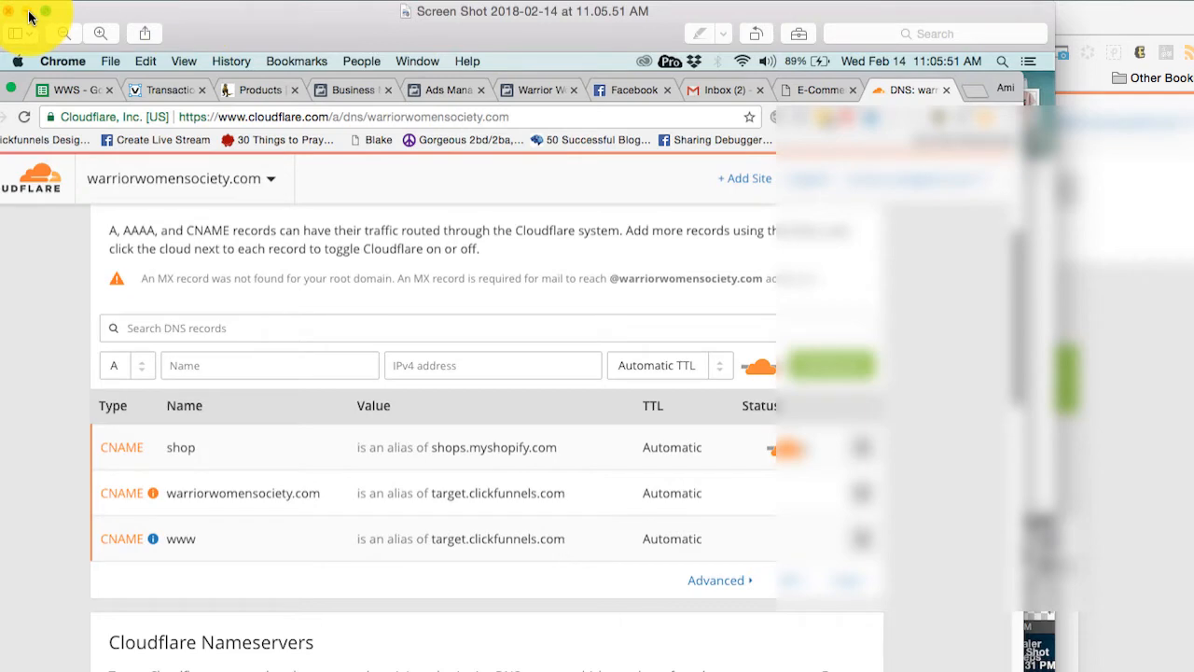
left_click_drag(53, 22, 1, 0)
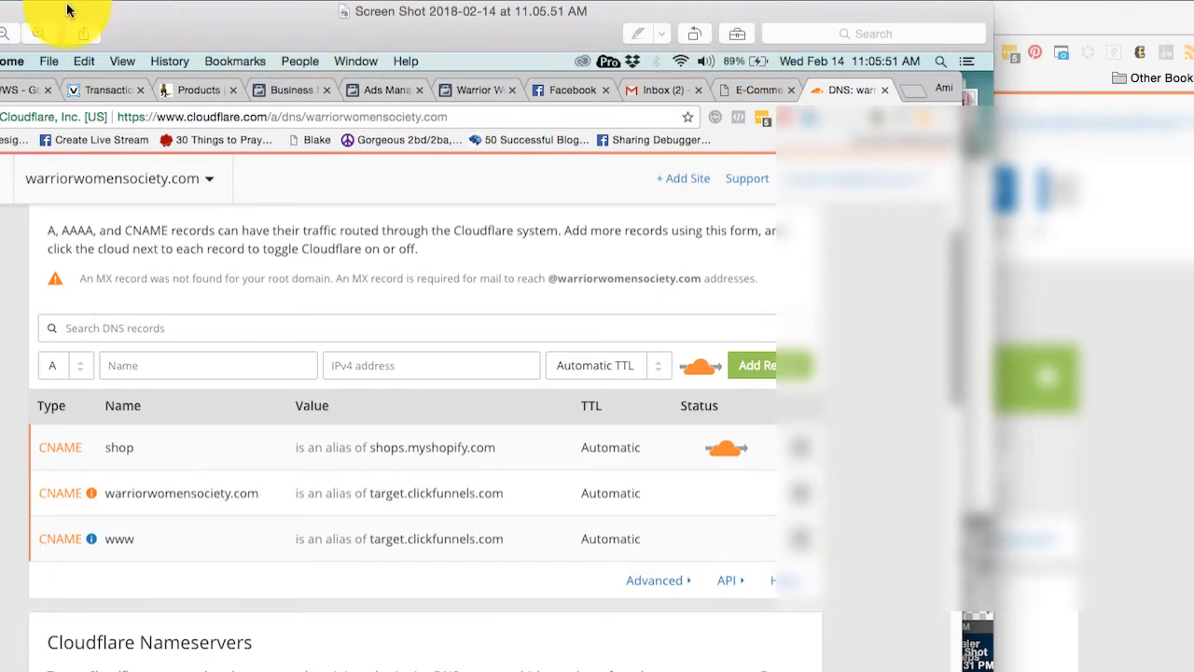
left_click_drag(62, 14, 109, 14)
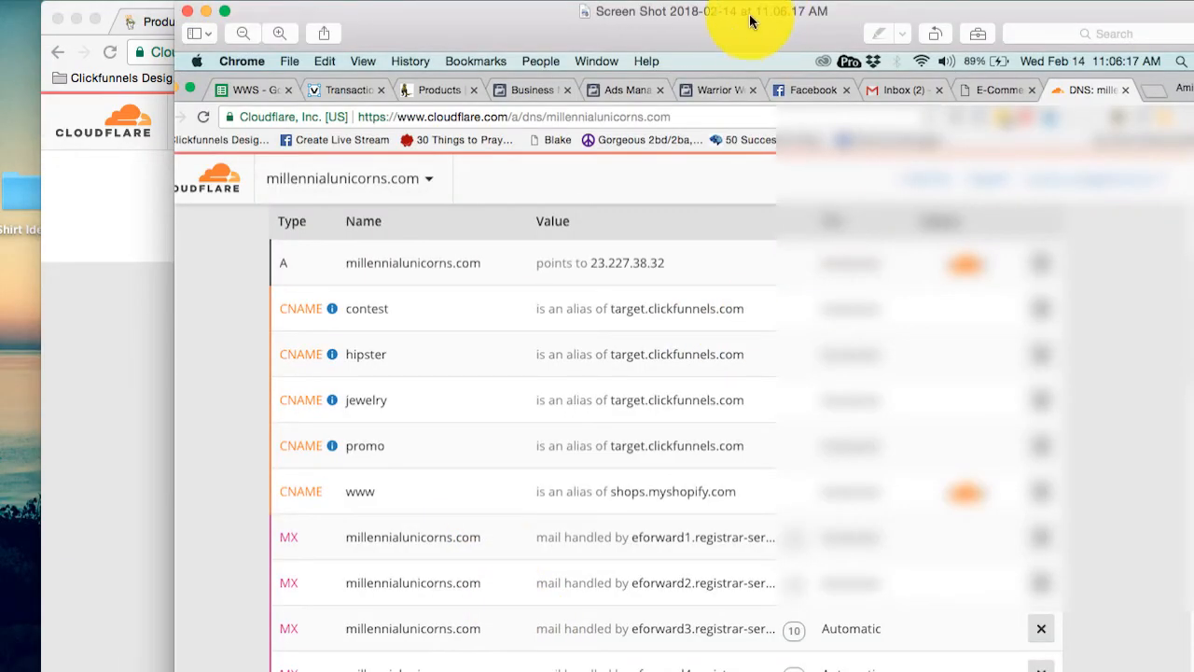
left_click_drag(754, 10, 583, 4)
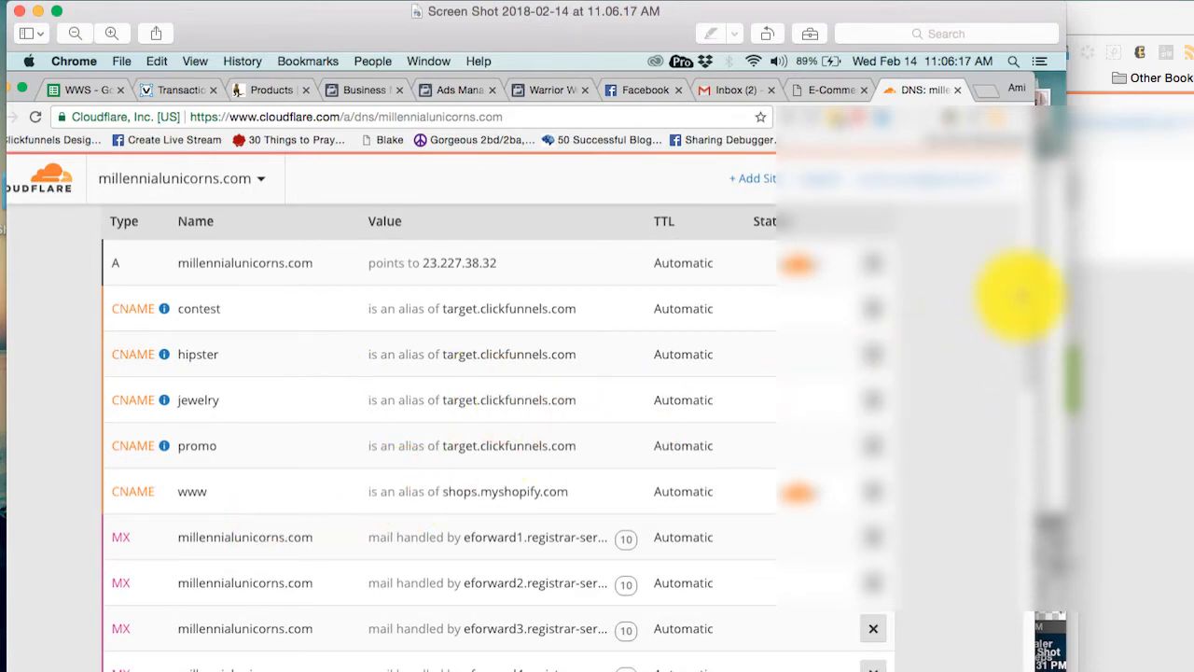
Switch to Cloudflare in the browser and add theartofbravery.com as a new site.
left_click(1101, 263)
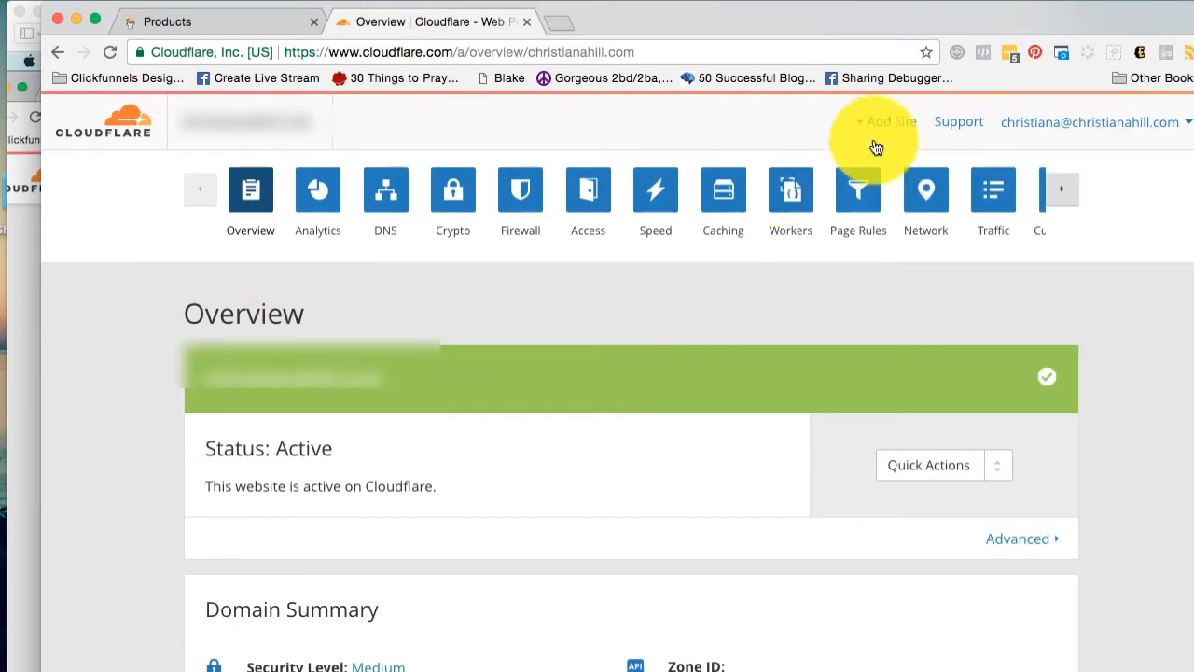
left_click(882, 128)
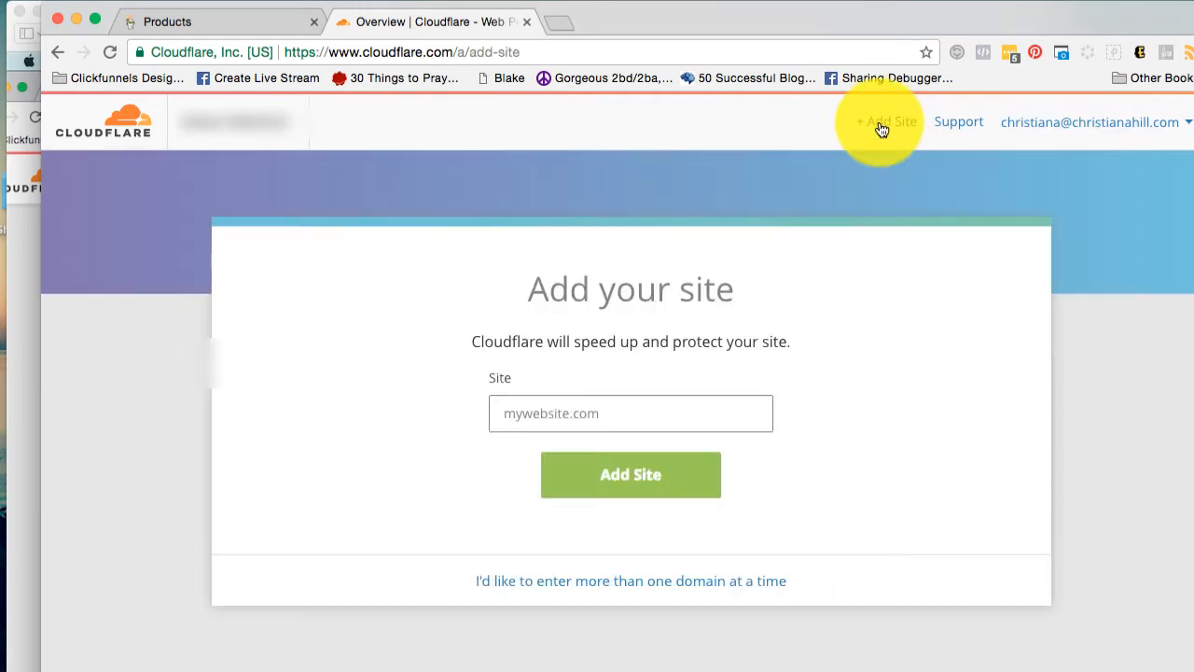
left_click(541, 412)
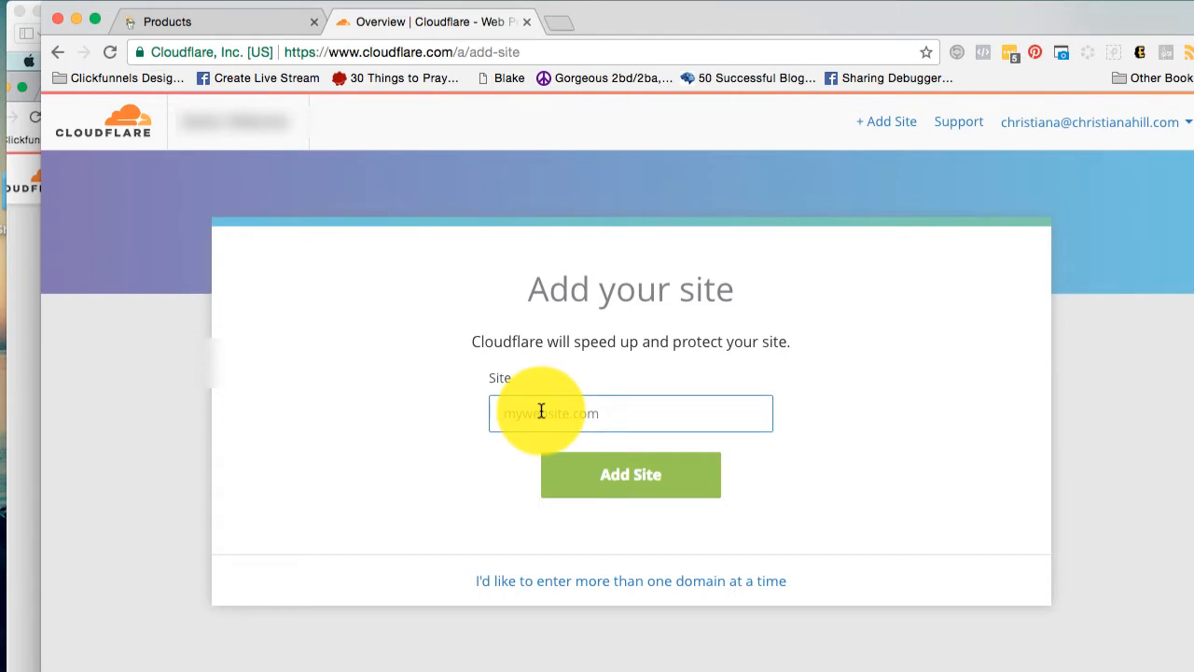
type("theartofbraver")
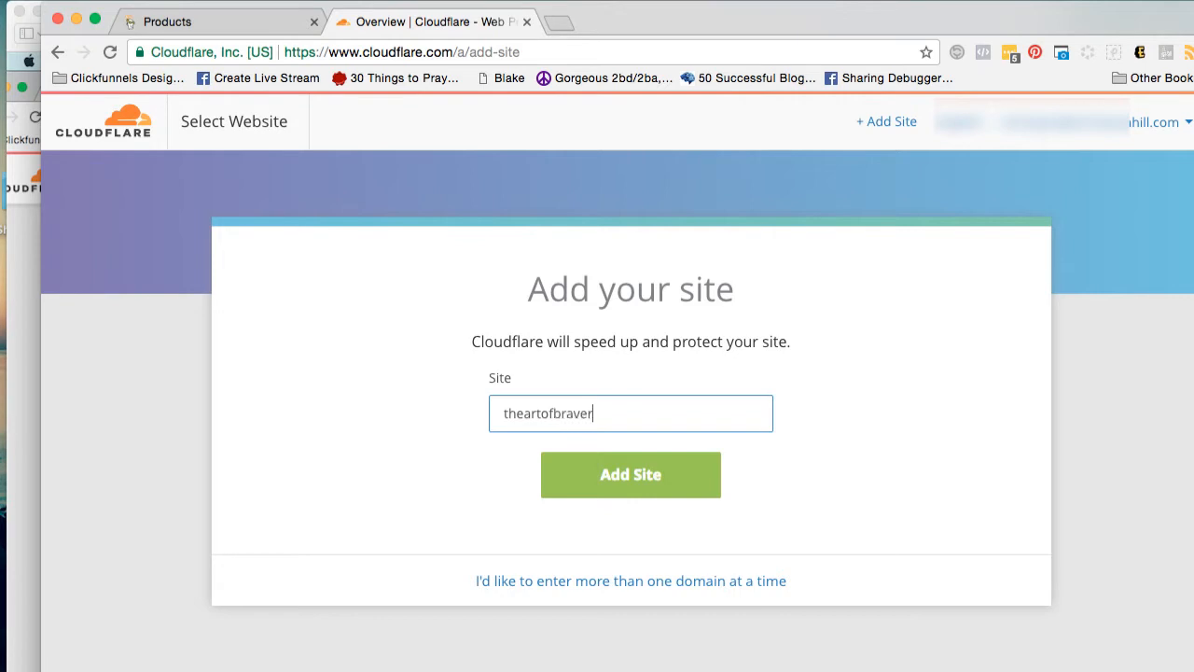
type("y.com")
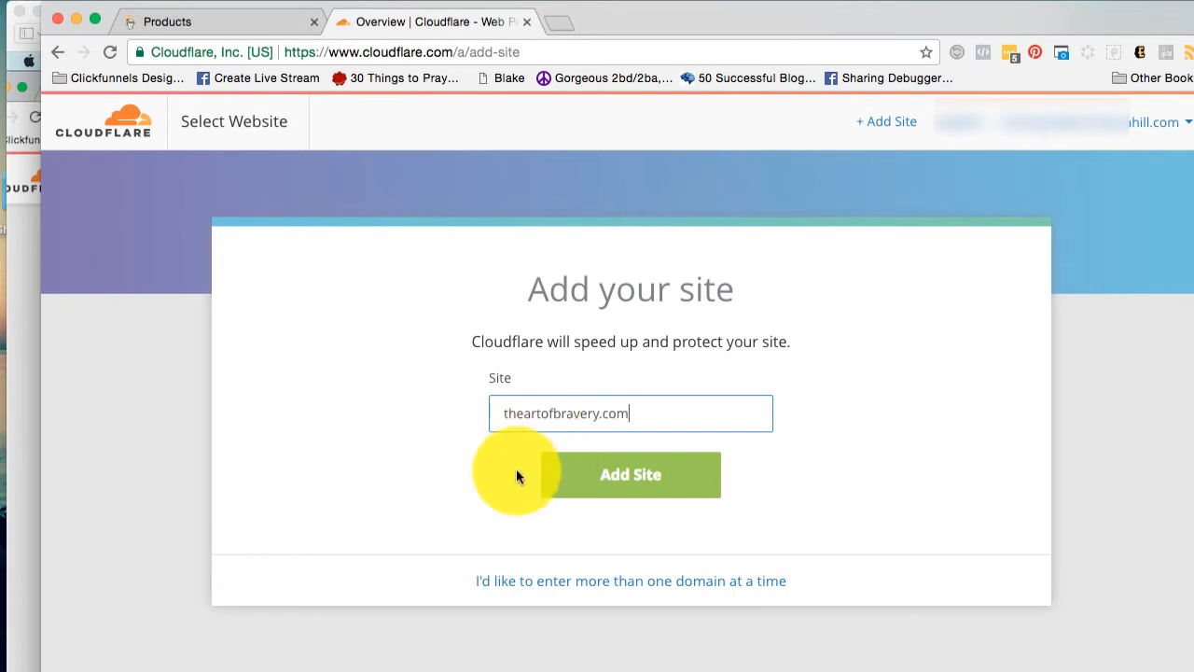
left_click(576, 471)
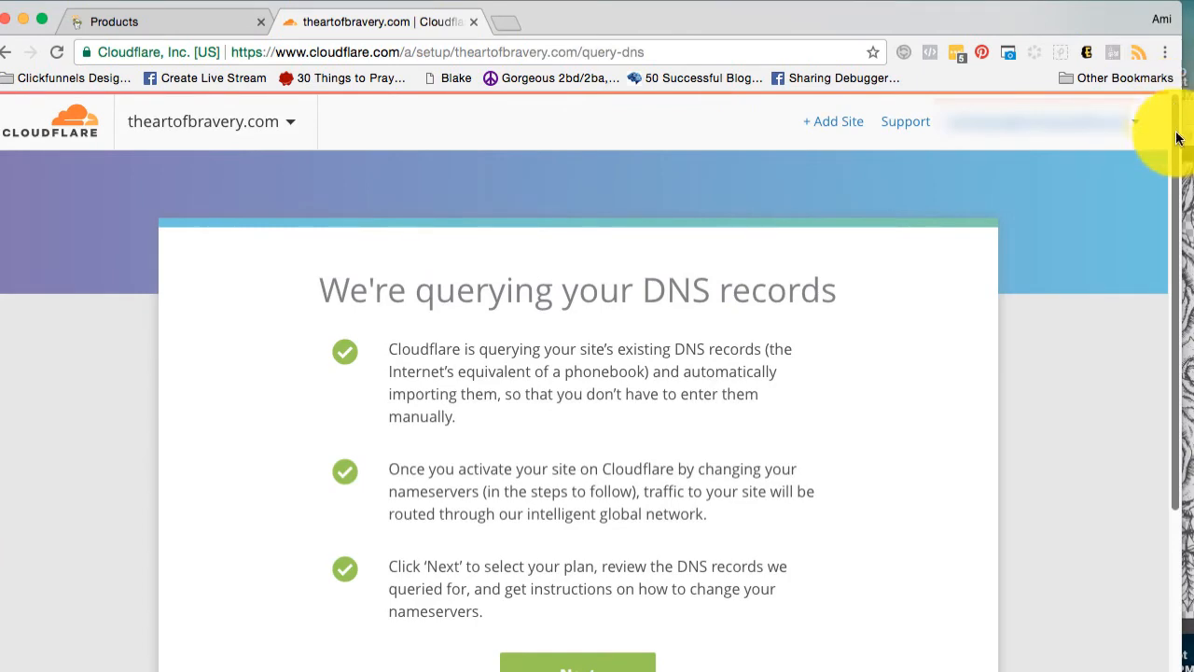
Confirm the Free plan for theartofbravery.com and accept the scanned DNS records to reach the nameserver instructions.
scroll(1172, 280, "down", 3)
left_click(592, 499)
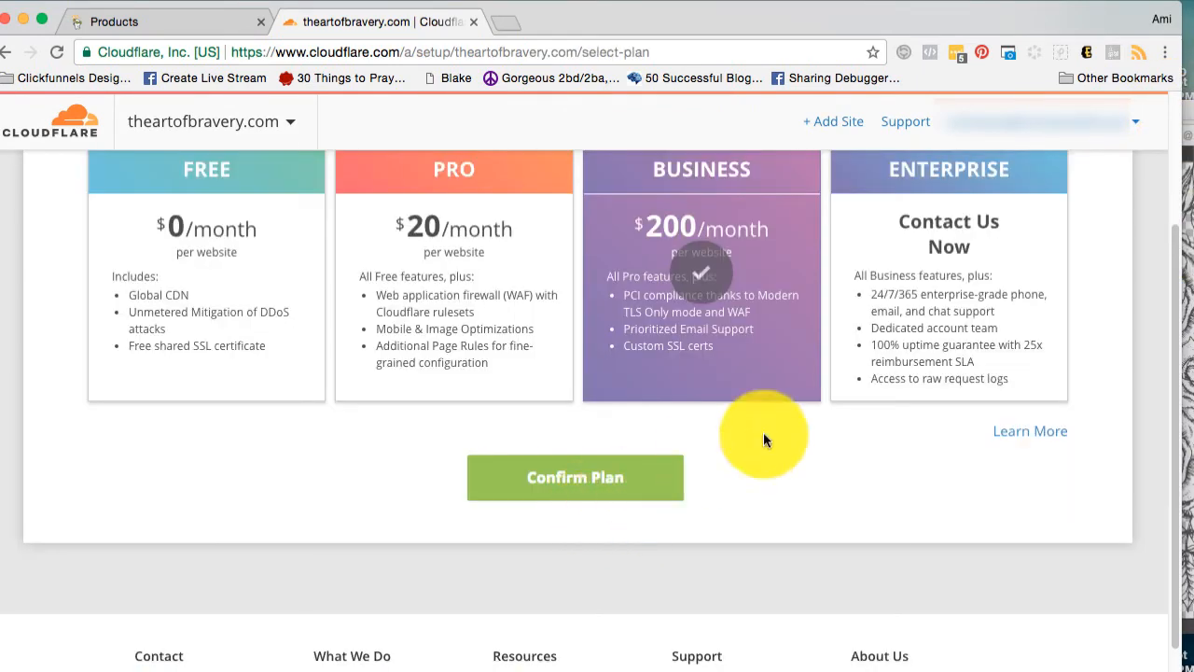
left_click(240, 310)
left_click(539, 466)
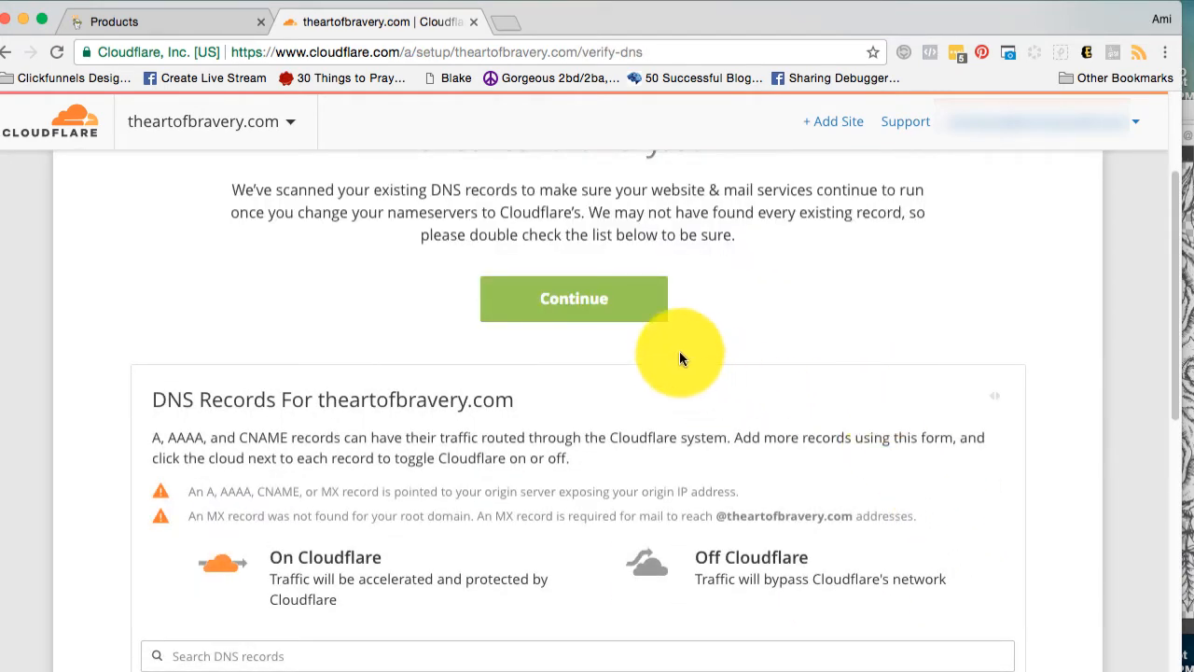
left_click(620, 312)
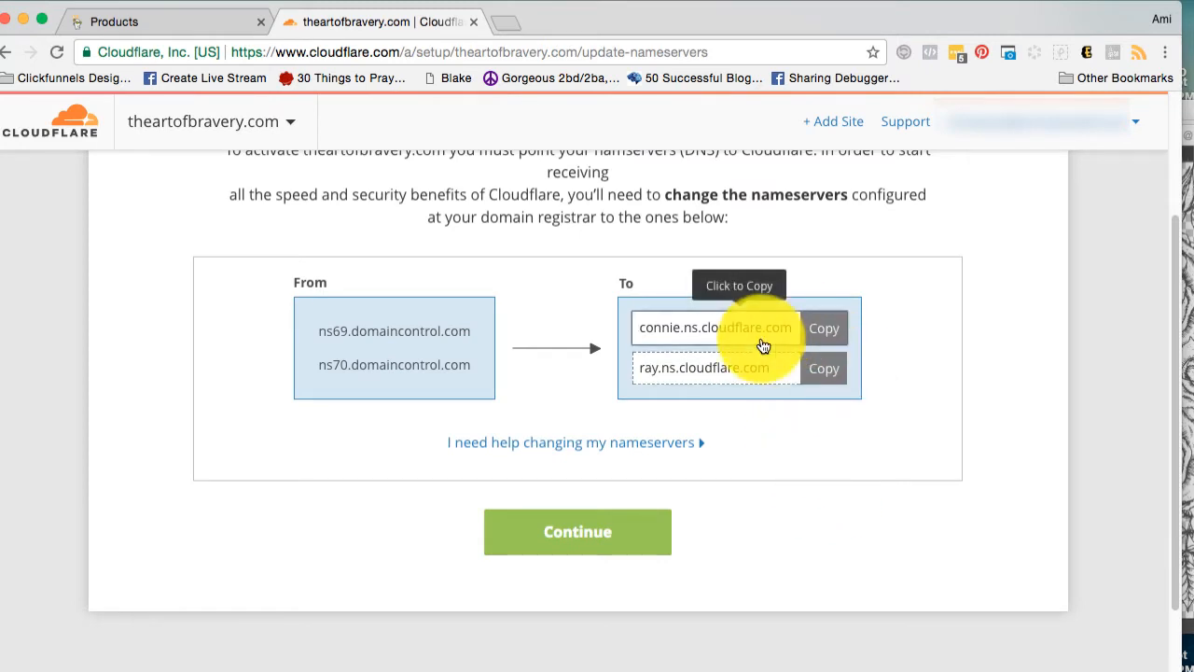
Copy the first assigned Cloudflare nameserver, connie.ns.cloudflare.com.
scroll(1166, 252, "up", 2)
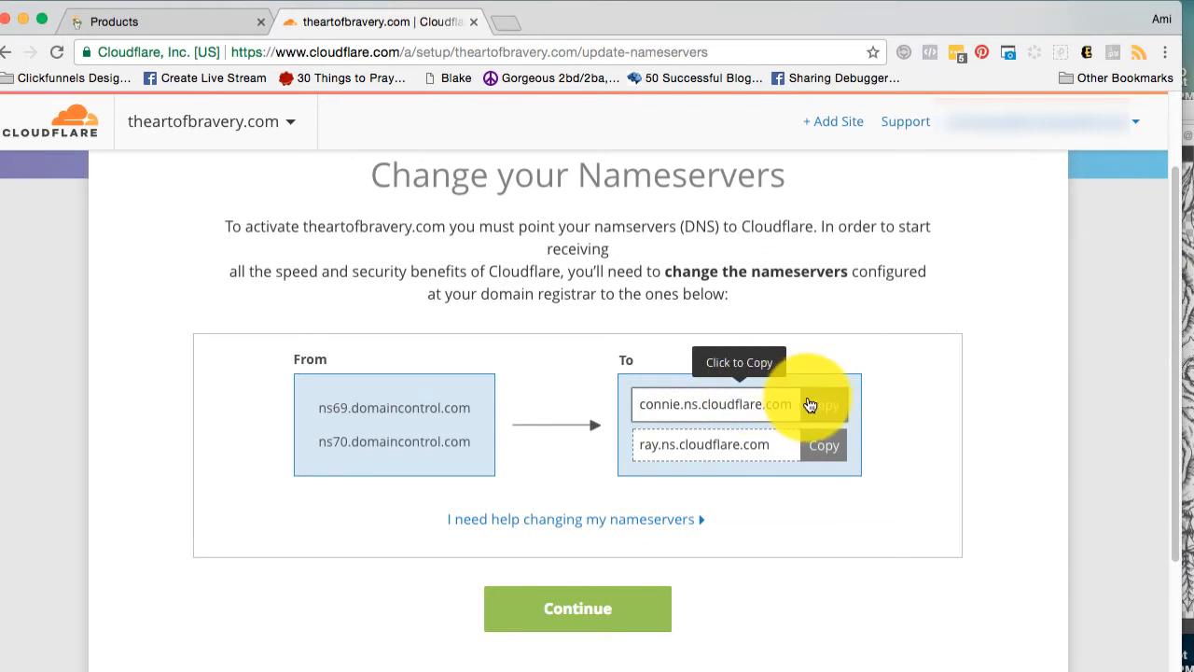
left_click(814, 403)
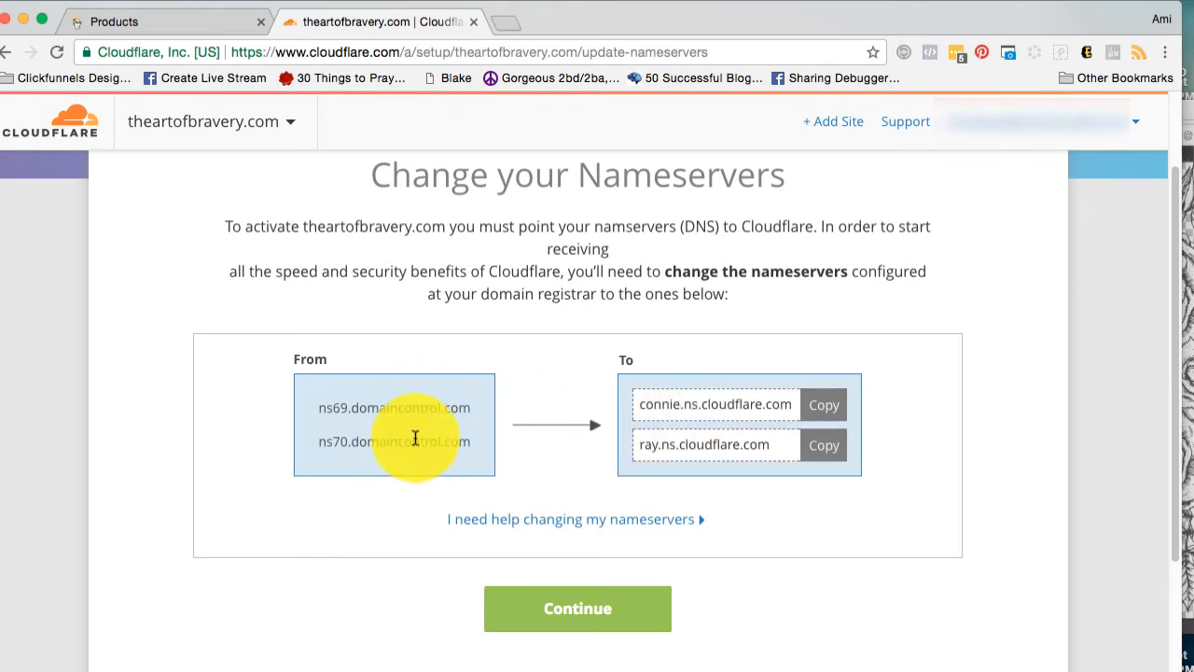
left_click(830, 409)
Switch to GoDaddy's DNS management for theartofbravery.com and set the nameserver type to Custom.
left_click(146, 24)
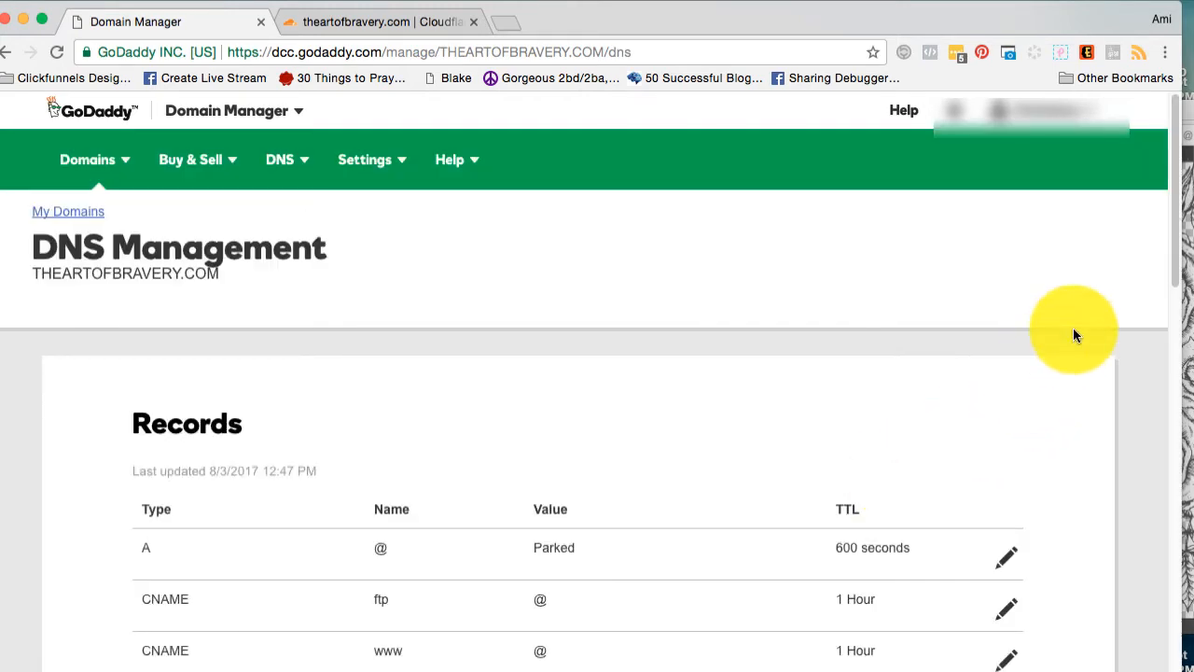
scroll(1190, 279, "down", 5)
left_click_drag(1175, 280, 1173, 466)
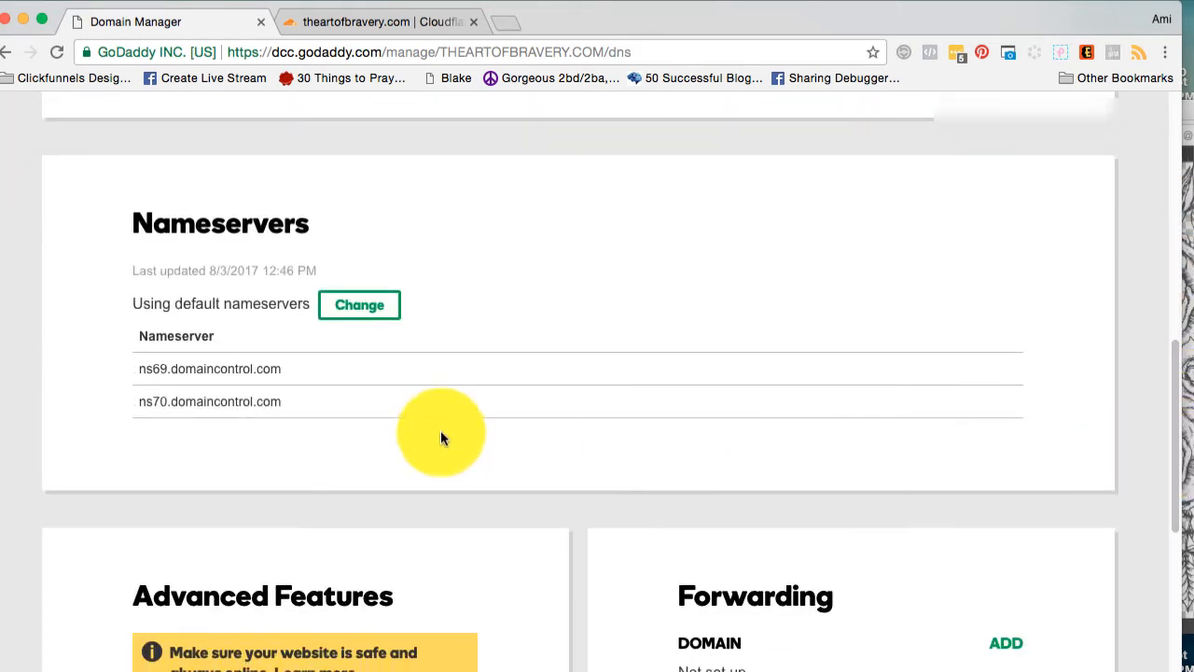
left_click(359, 306)
left_click(288, 333)
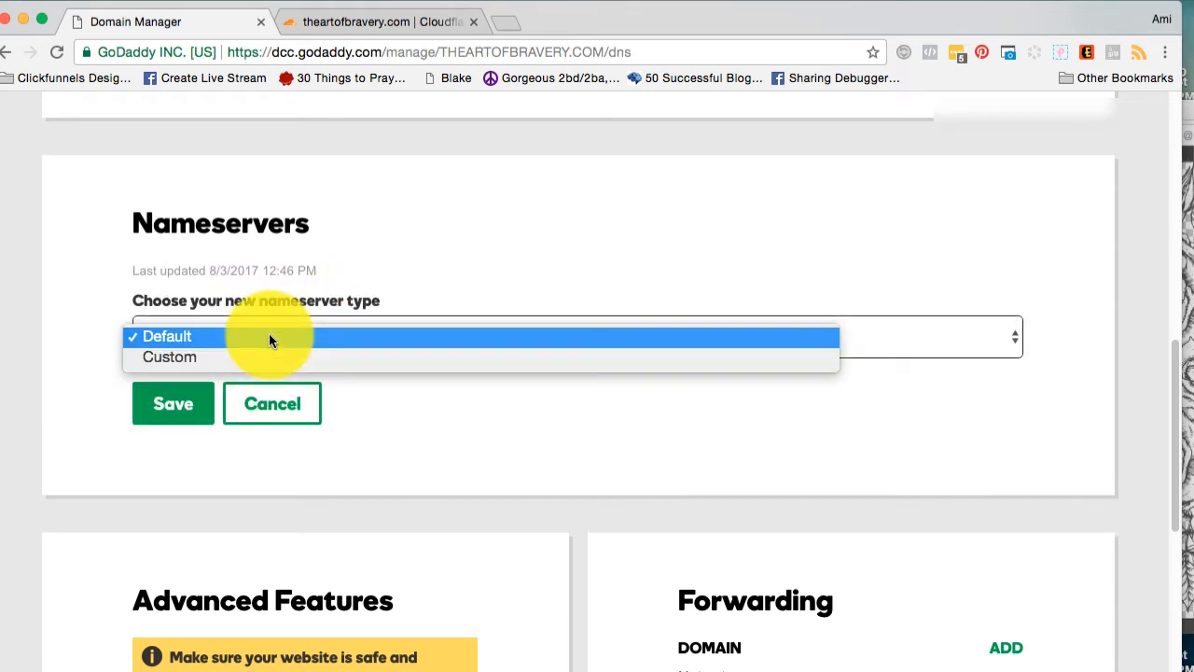
left_click(261, 357)
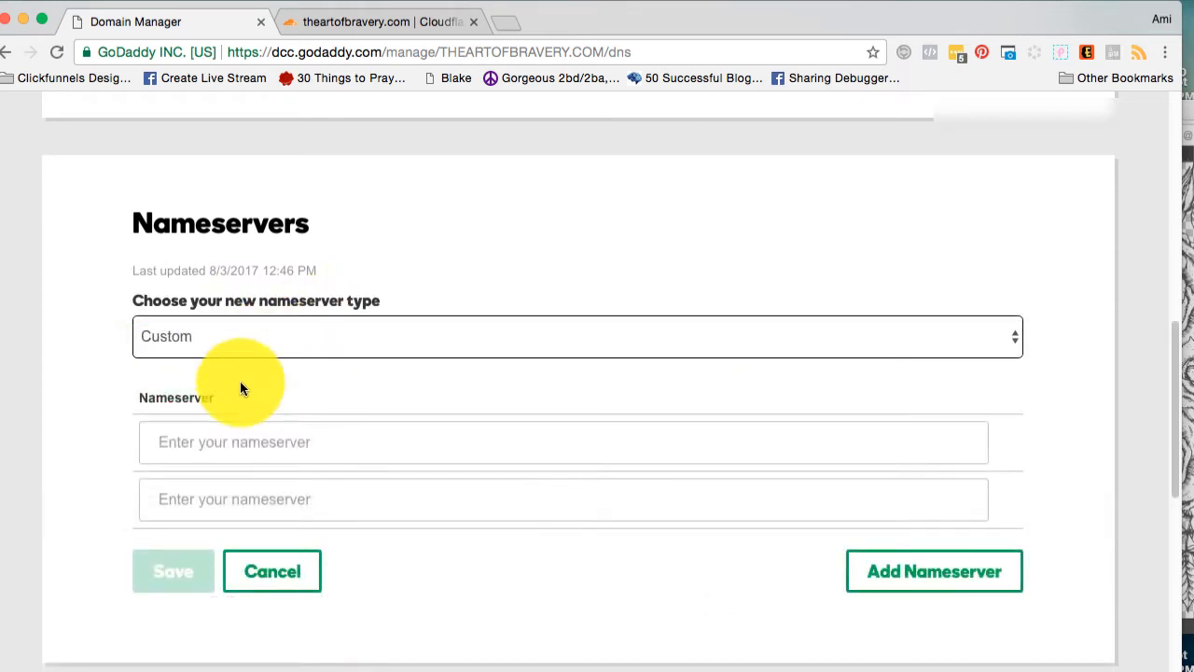
Enter connie.ns.cloudflare.com and ray.ns.cloudflare.com, copied from Cloudflare, as the domain's custom nameservers and save them.
left_click(182, 438)
key("super+v")
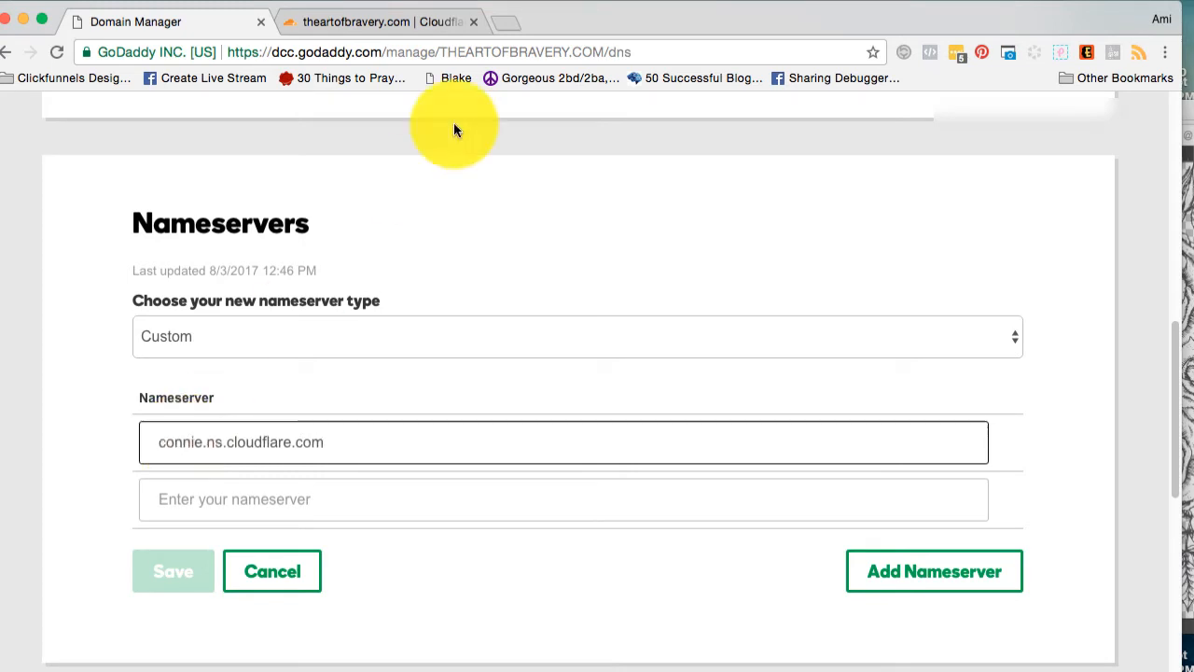
left_click(419, 19)
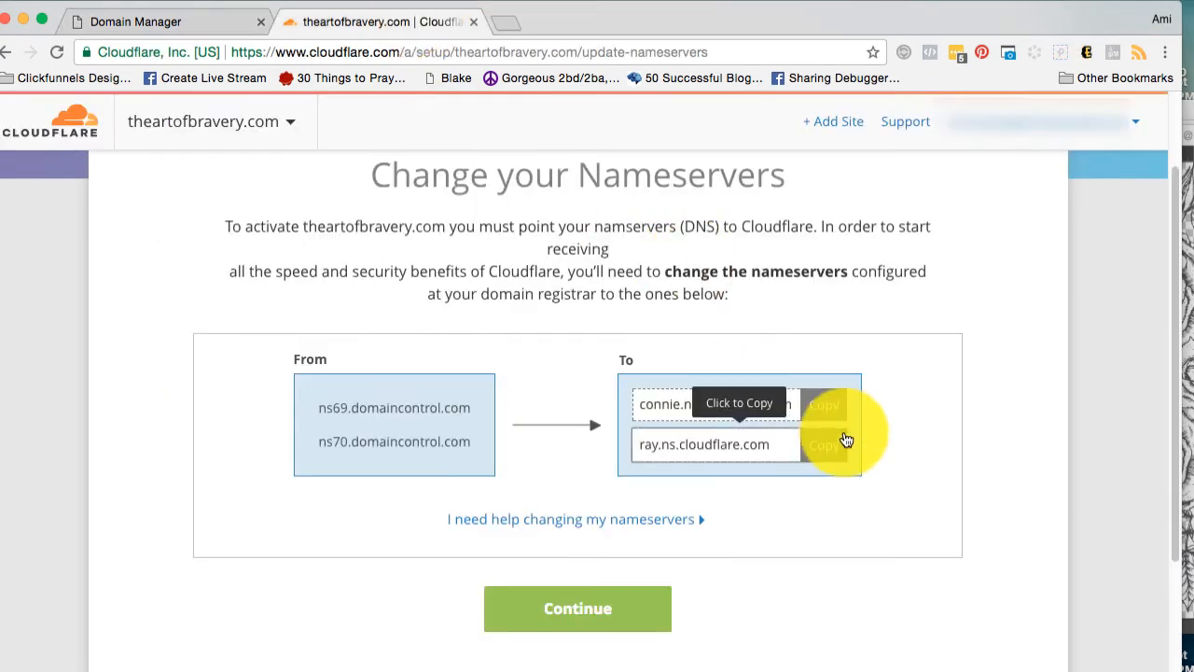
left_click(840, 444)
left_click(187, 20)
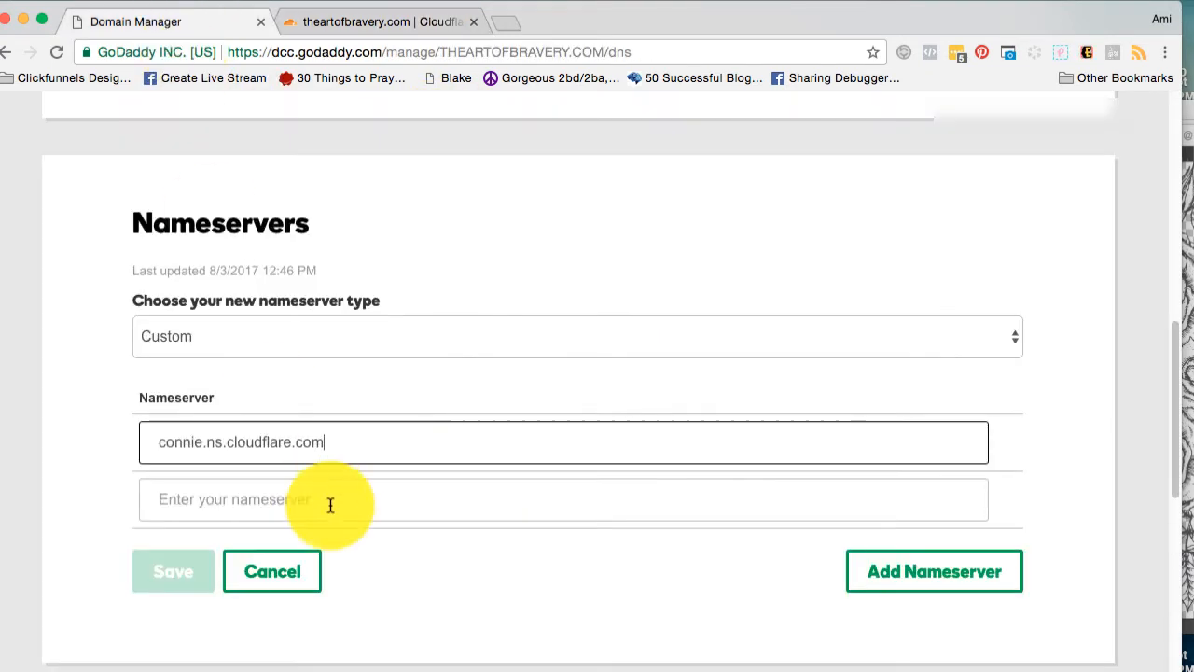
left_click(275, 500)
key("super+v")
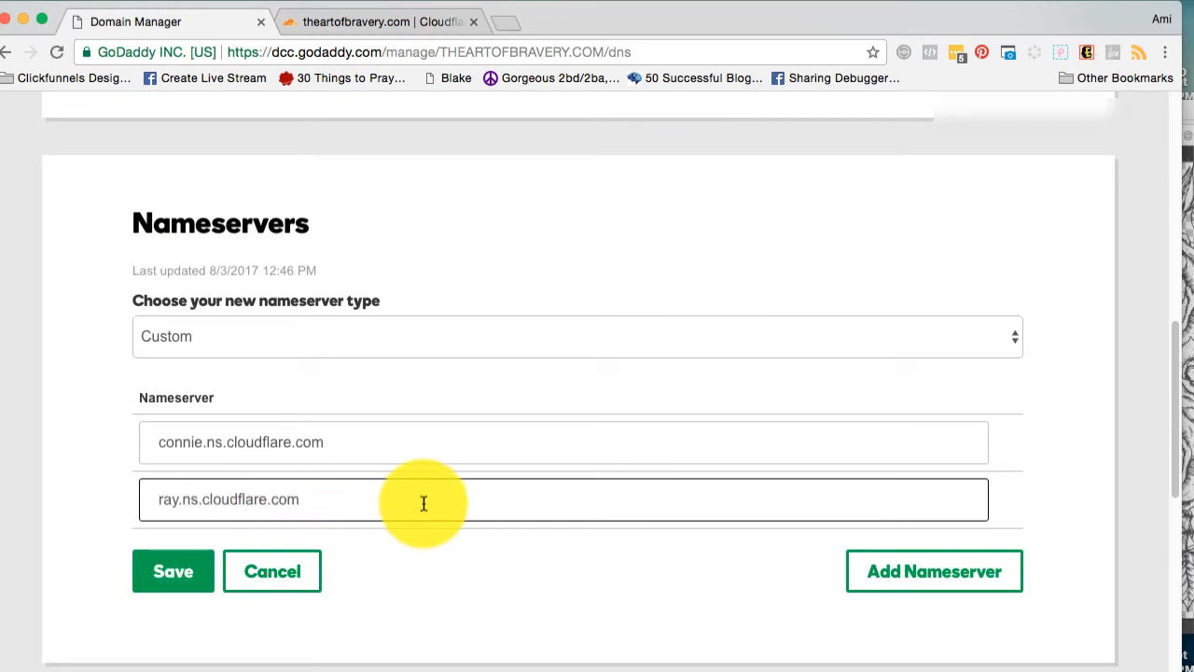
left_click(180, 587)
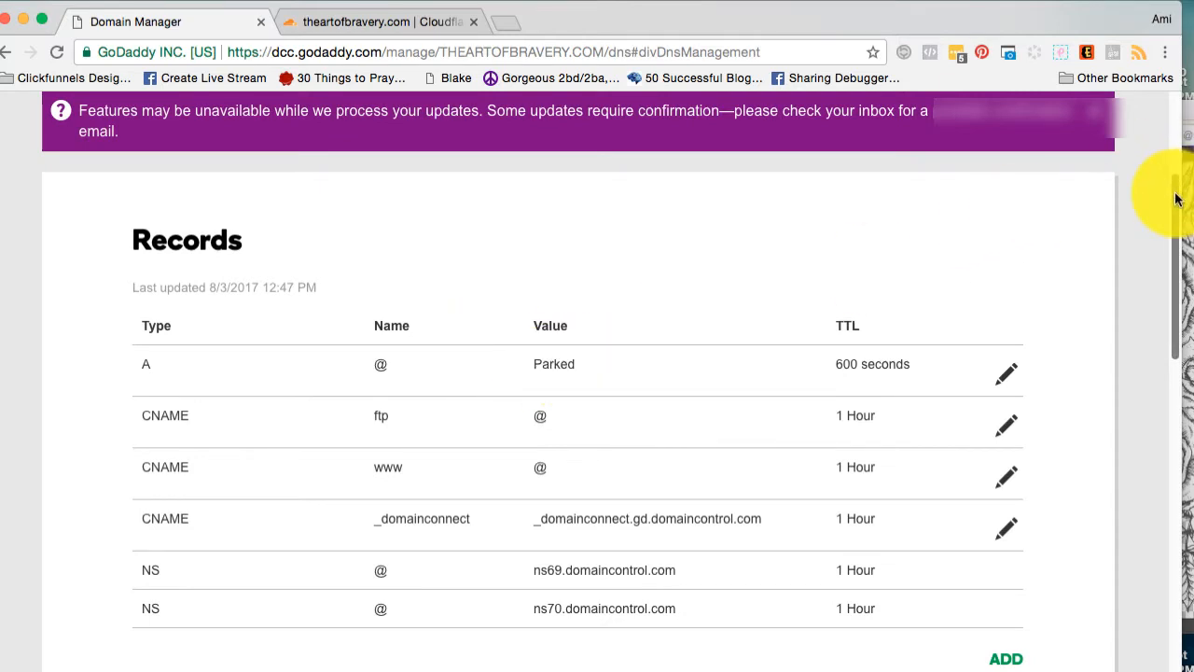
Close the GoDaddy domain page and continue the Cloudflare setup past the nameserver change.
scroll(1167, 193, "down", 5)
scroll(1189, 320, "down", 5)
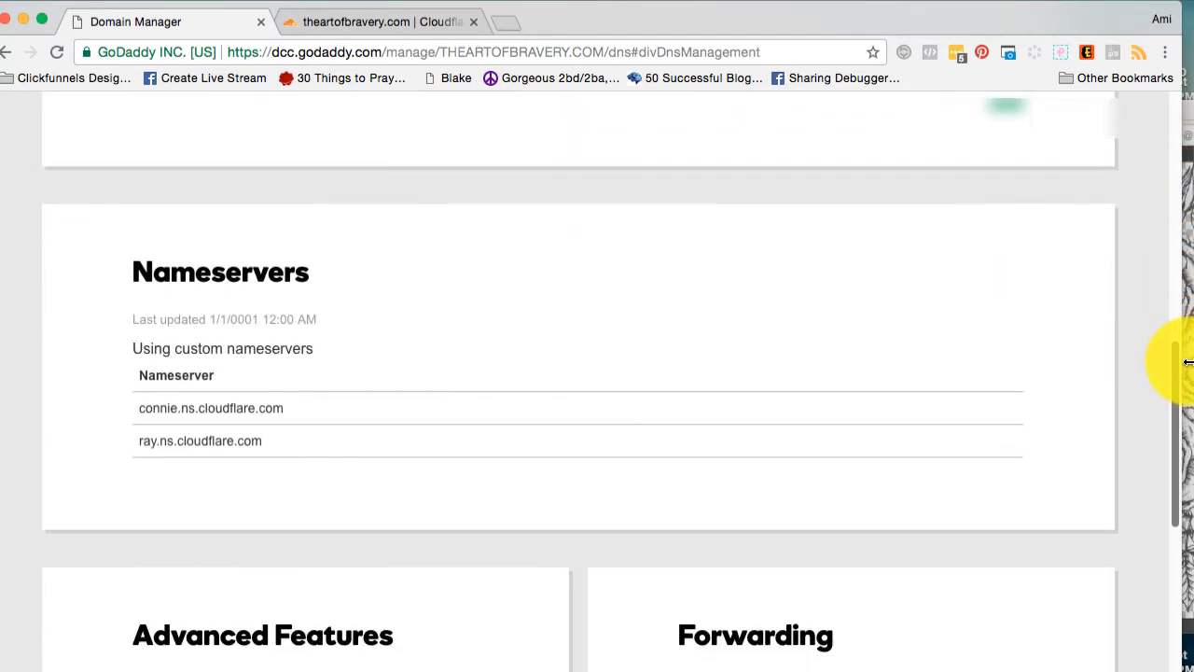
scroll(1178, 373, "up", 10)
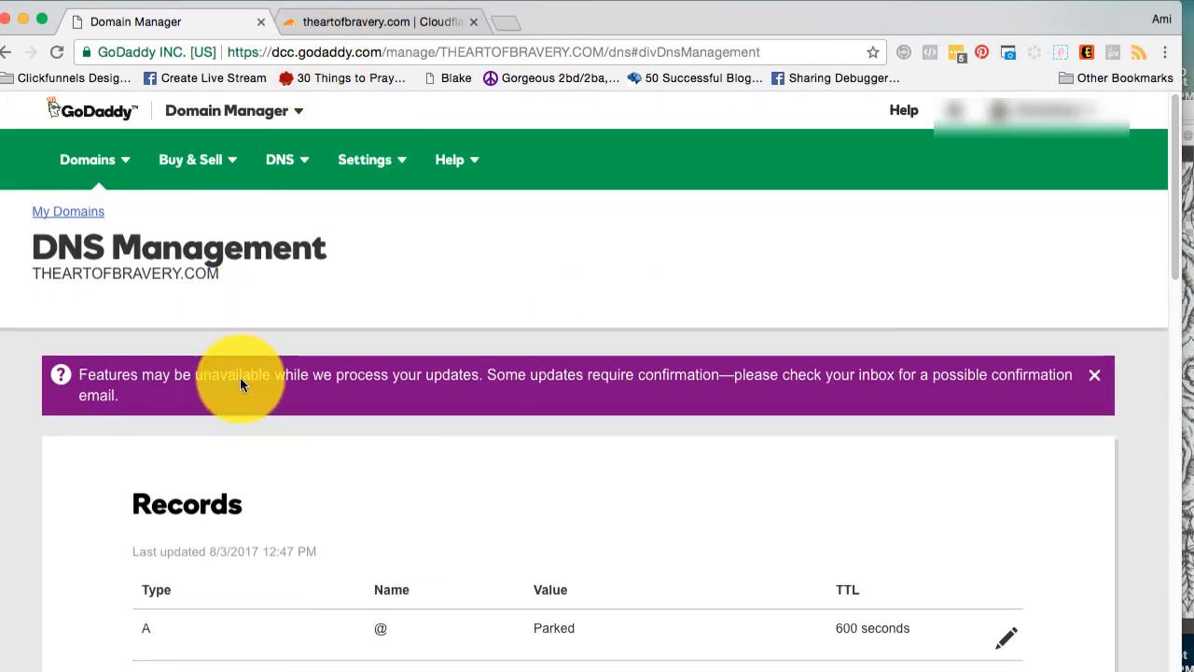
left_click(262, 23)
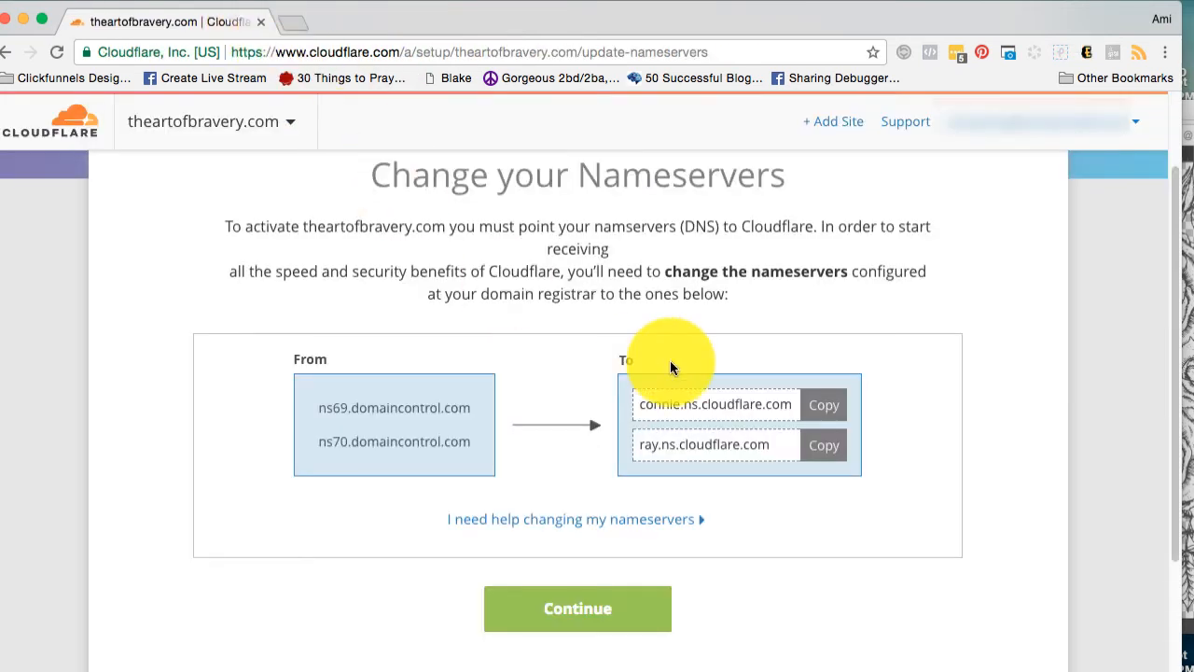
left_click(579, 609)
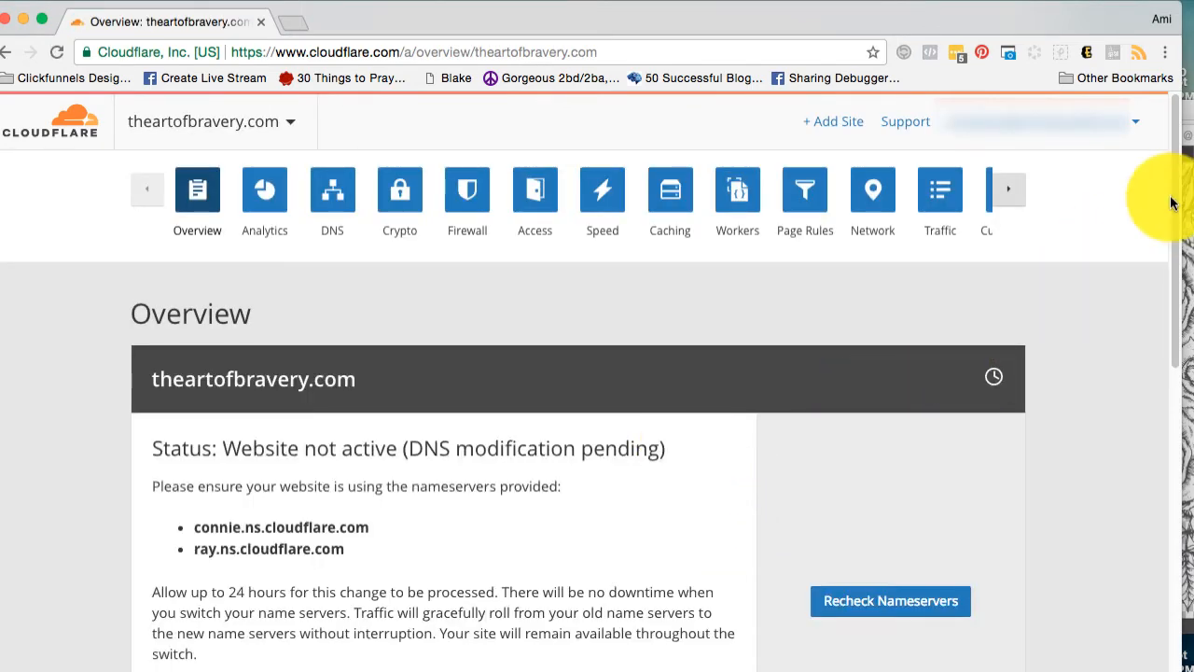
Open the Cloudflare DNS settings for theartofbravery.com and bring up its list of records.
scroll(1166, 280, "down", 5)
scroll(1157, 233, "up", 5)
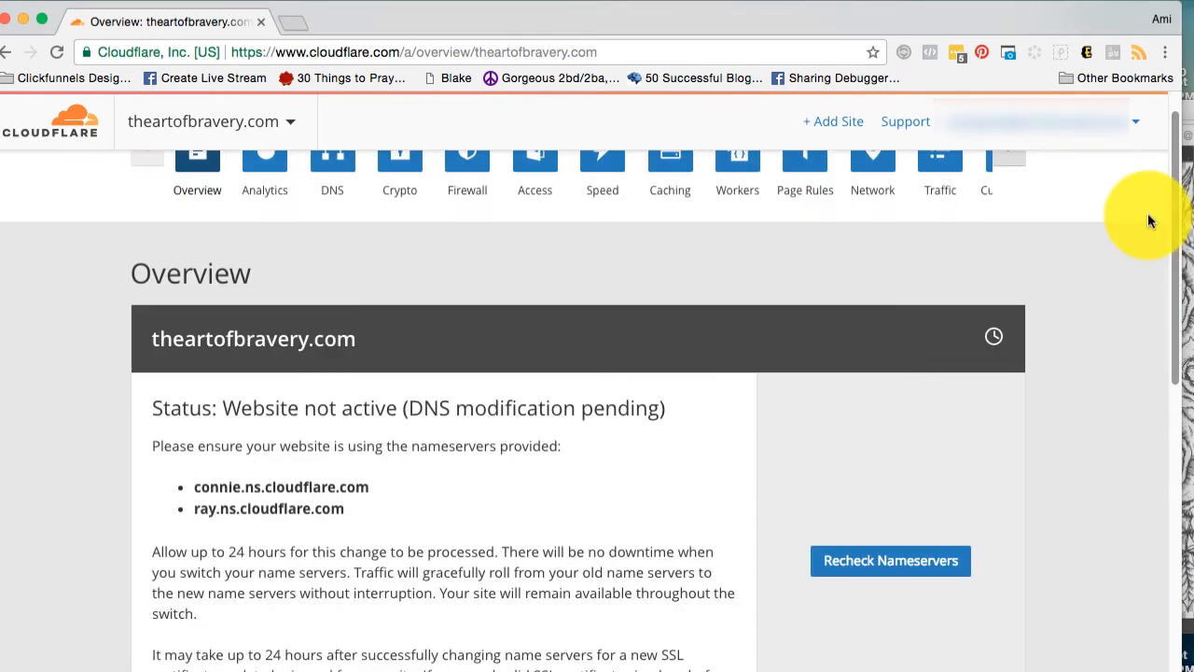
scroll(1147, 259, "up", 1)
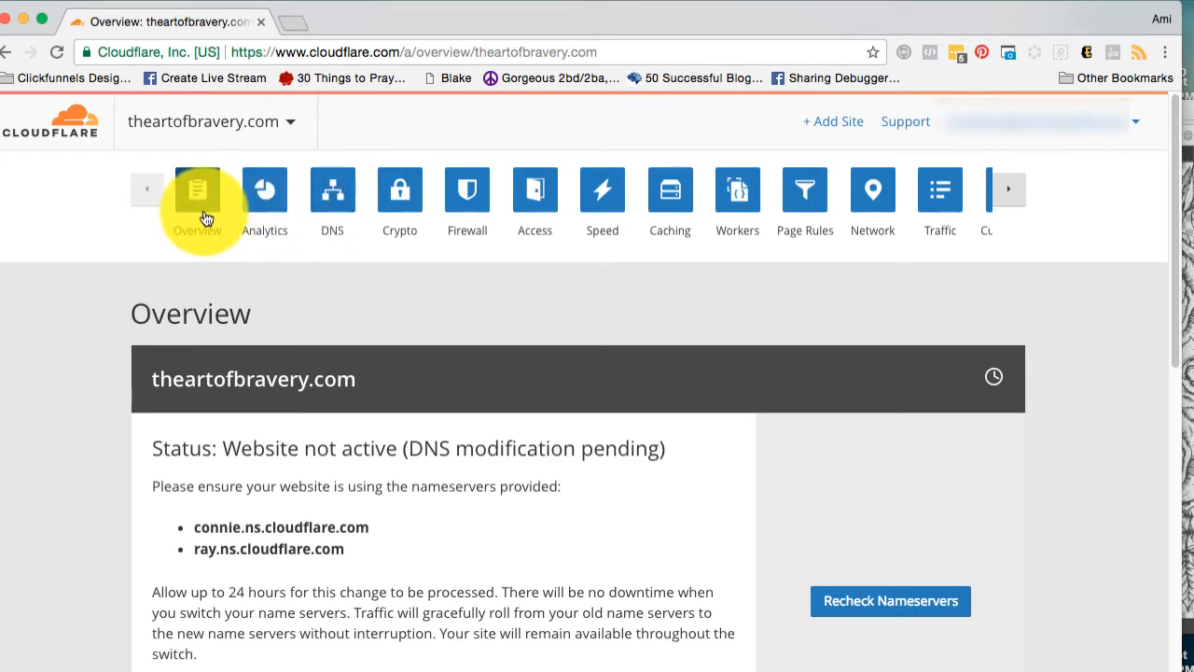
left_click(342, 211)
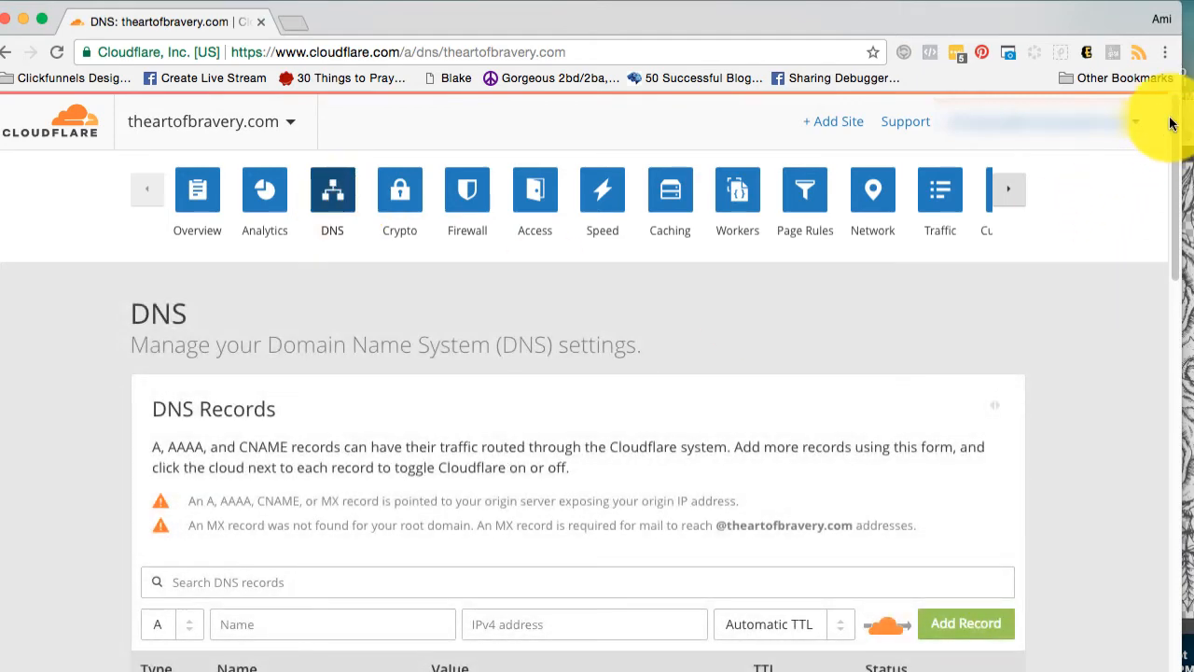
left_click_drag(1171, 128, 1188, 255)
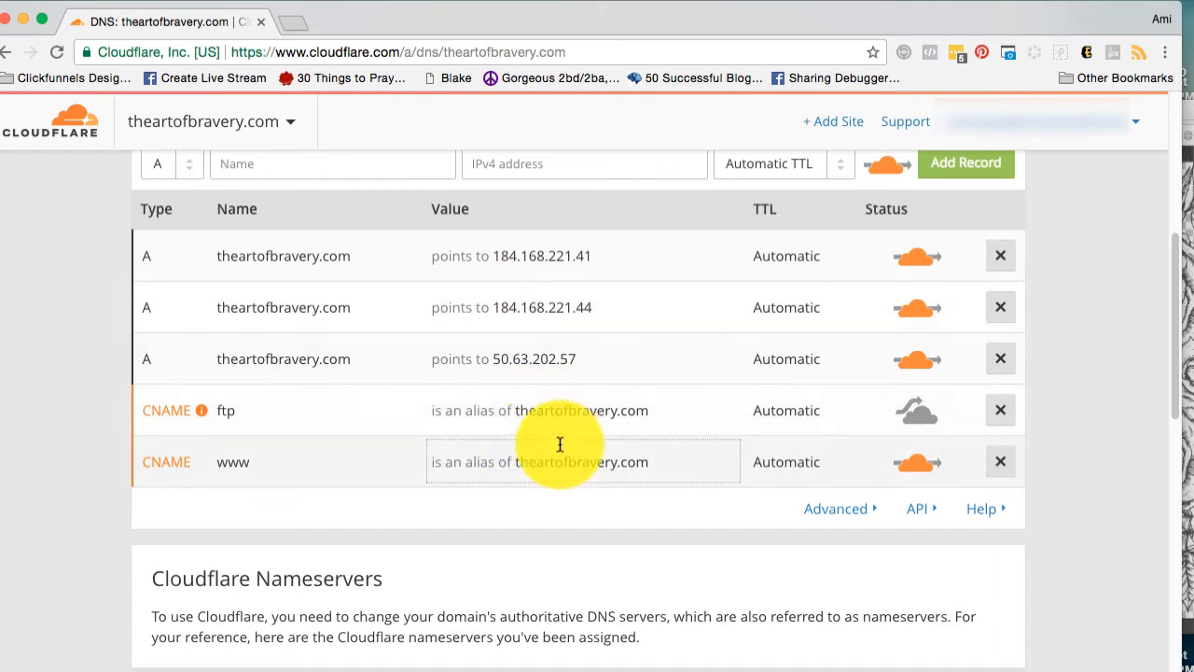
Delete the three A records for theartofbravery.com that point to 50.63.202.57, 184.168.221.44 and 184.168.221.41.
left_click(993, 361)
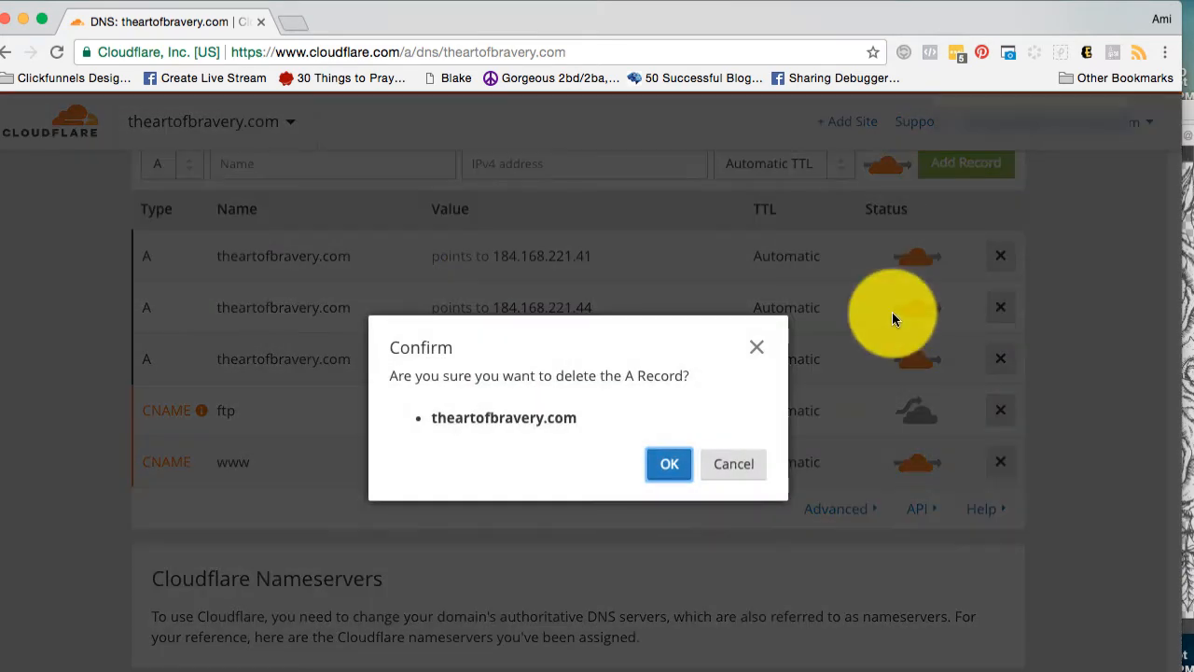
left_click(661, 466)
left_click(996, 305)
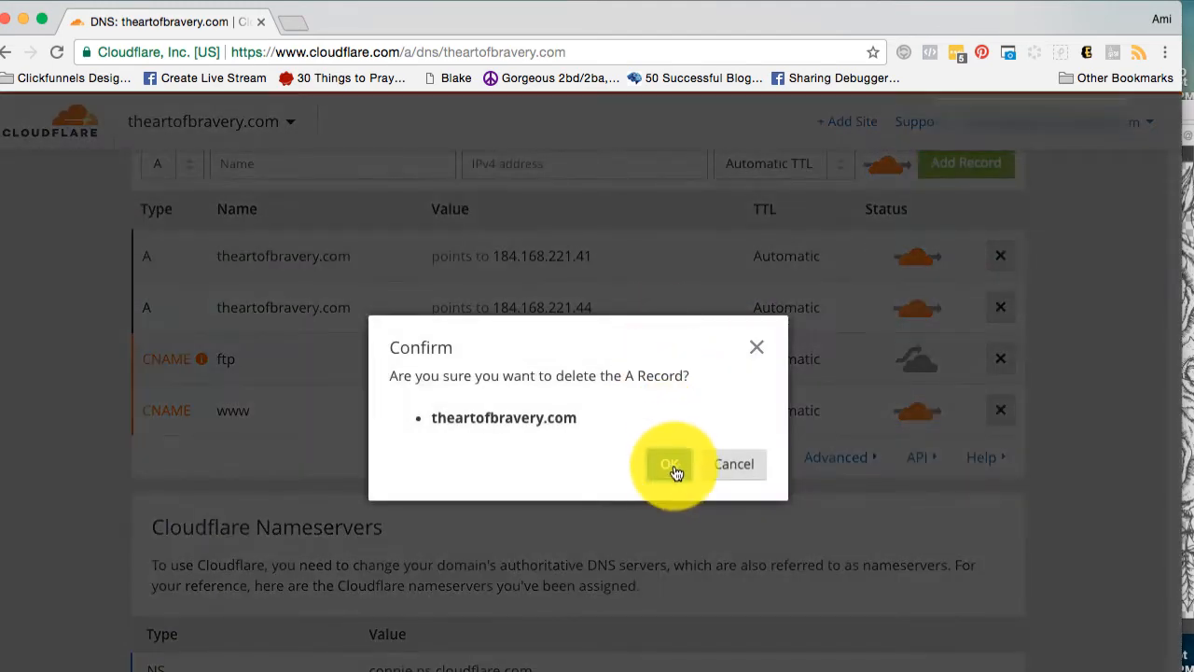
left_click(671, 467)
left_click(1002, 258)
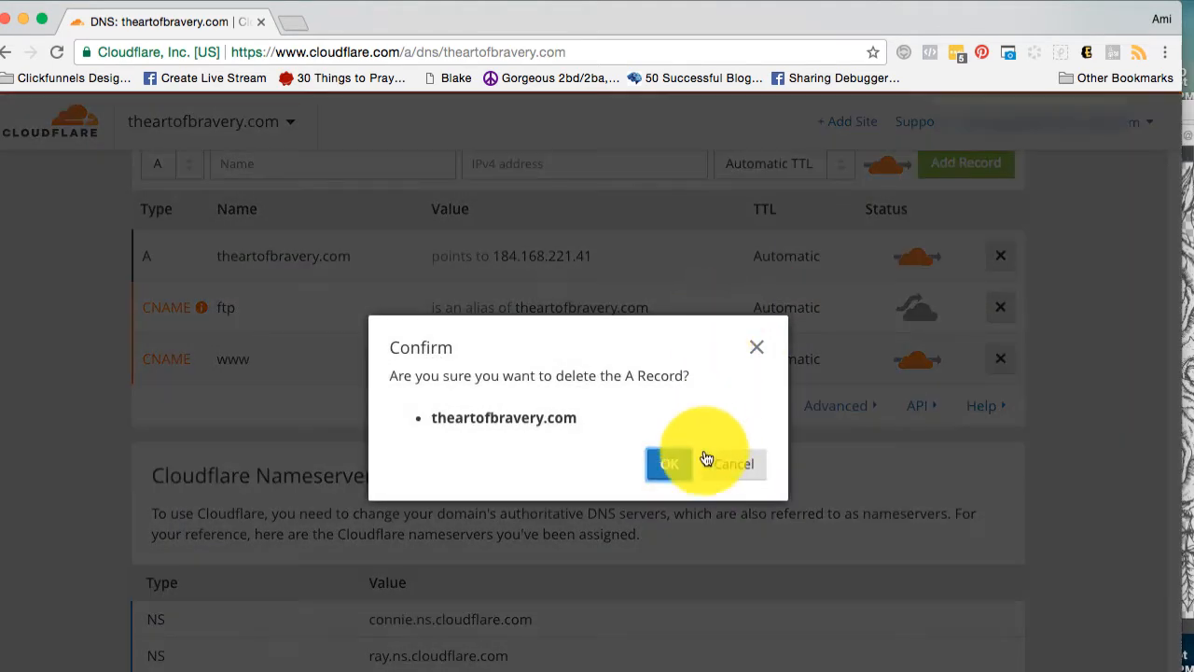
left_click(662, 461)
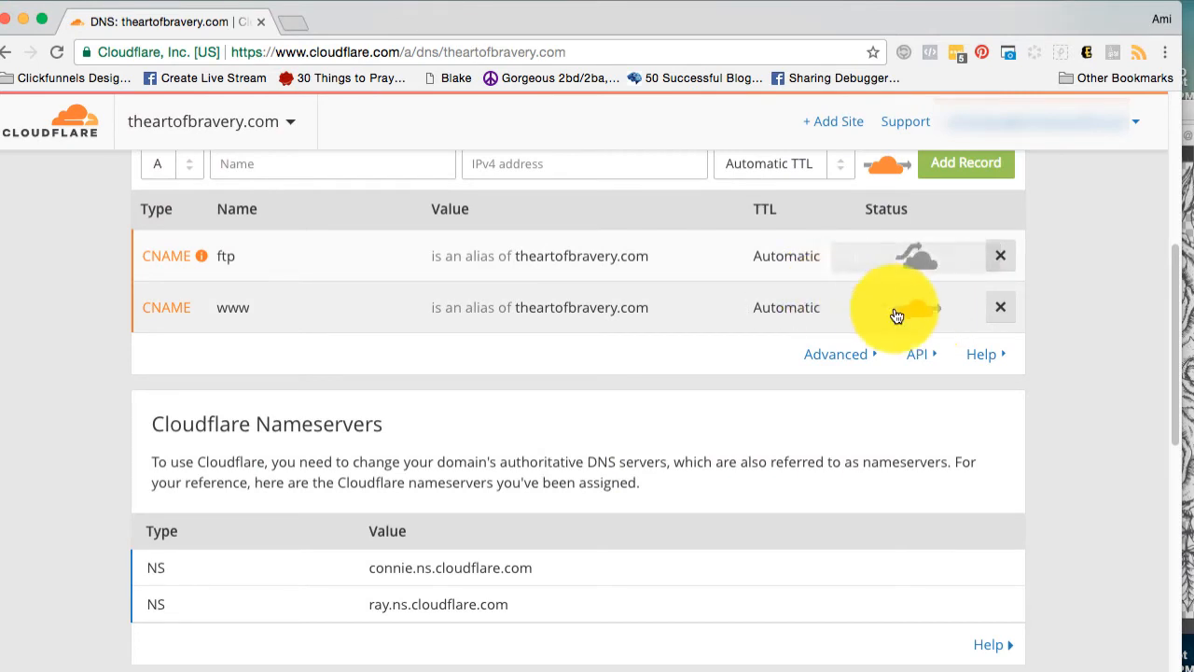
Delete the www and ftp CNAME records from the domain's DNS list.
left_click(913, 317)
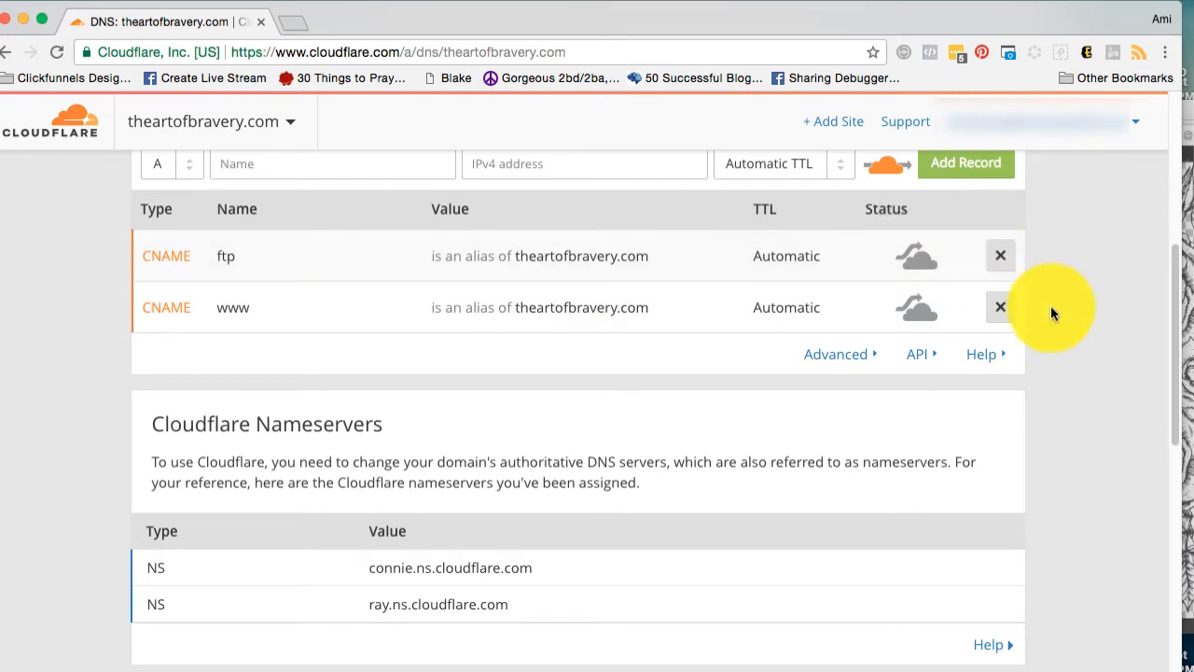
left_click(922, 357)
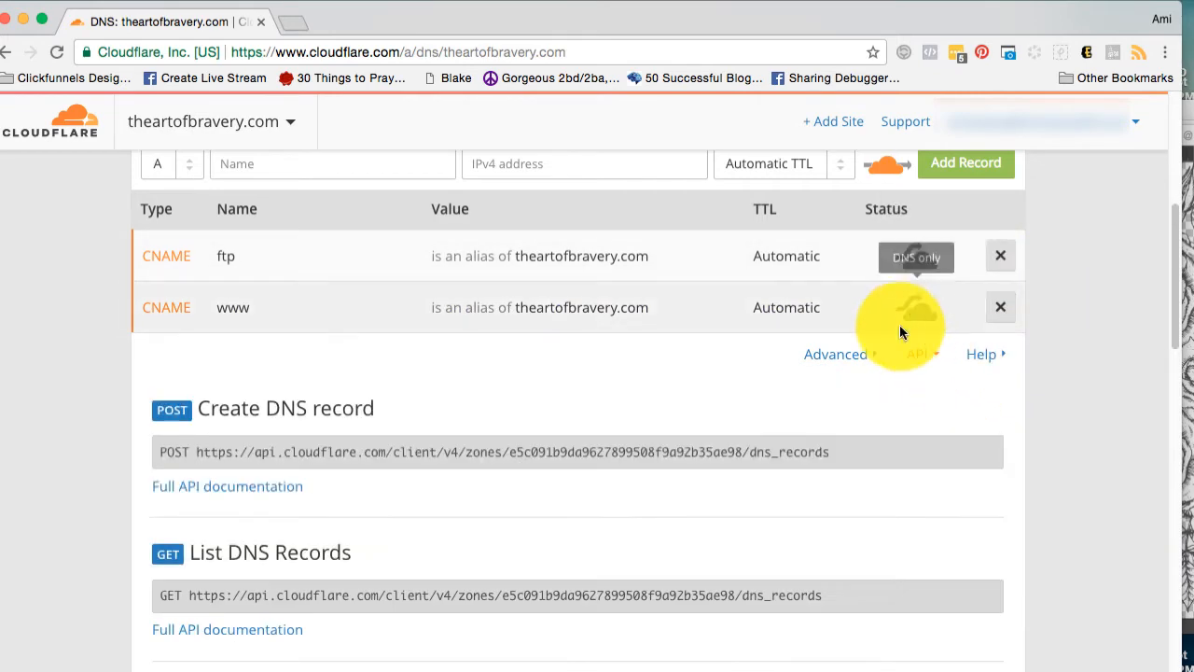
left_click(999, 305)
left_click(660, 464)
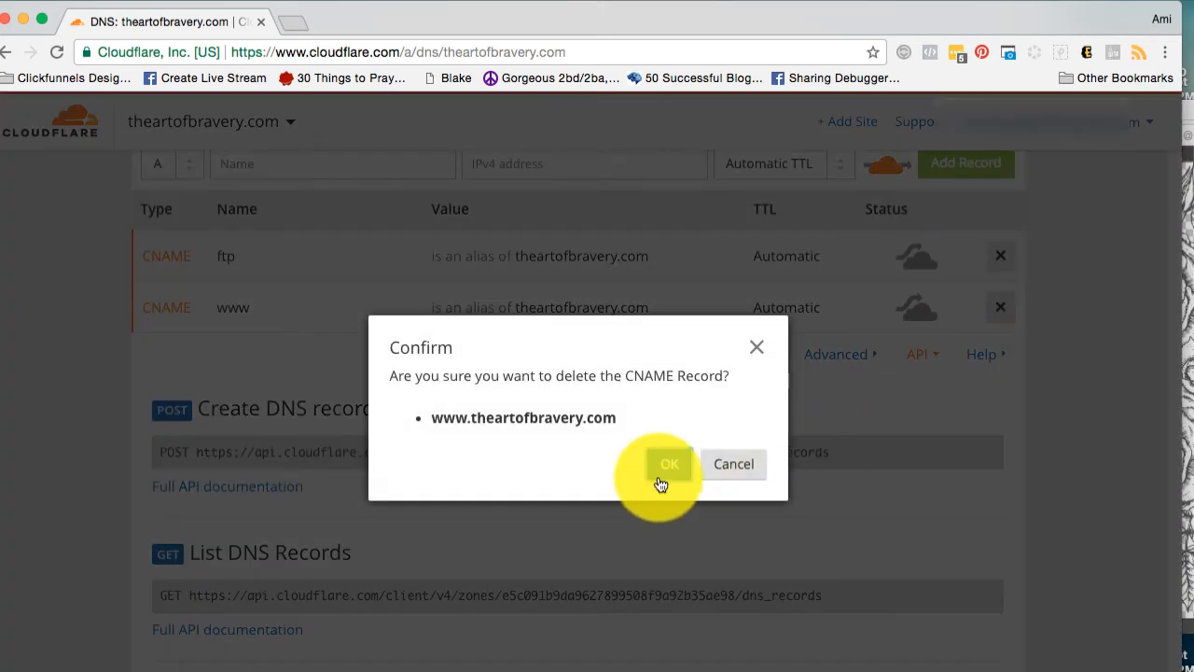
left_click(999, 256)
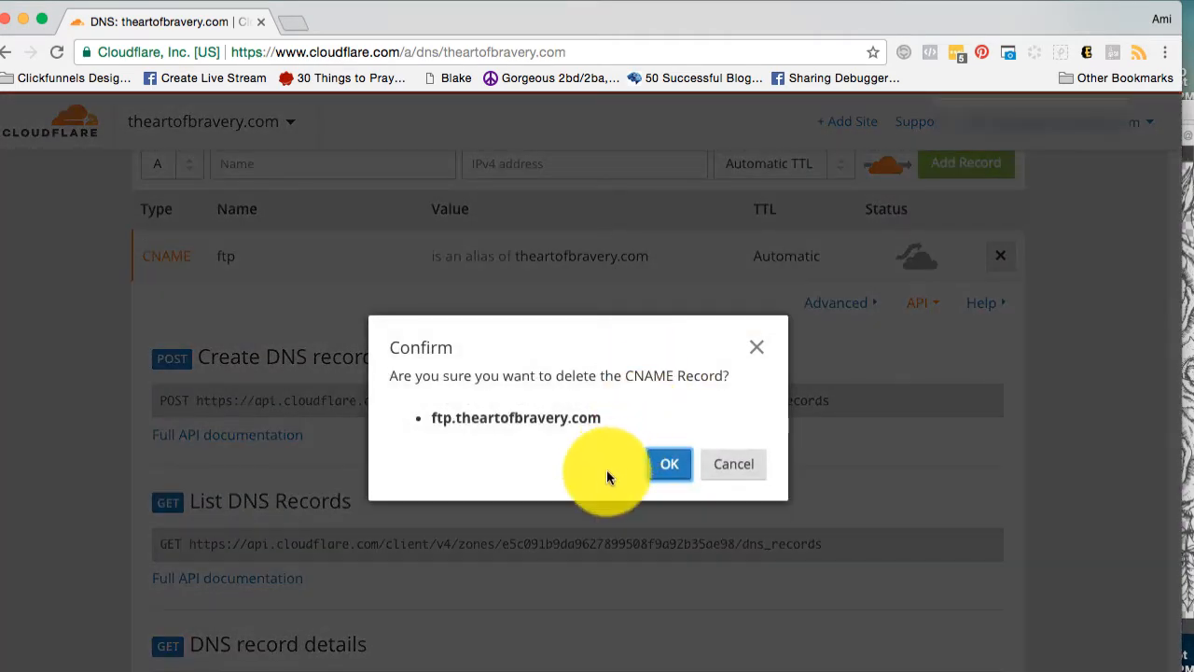
left_click(661, 464)
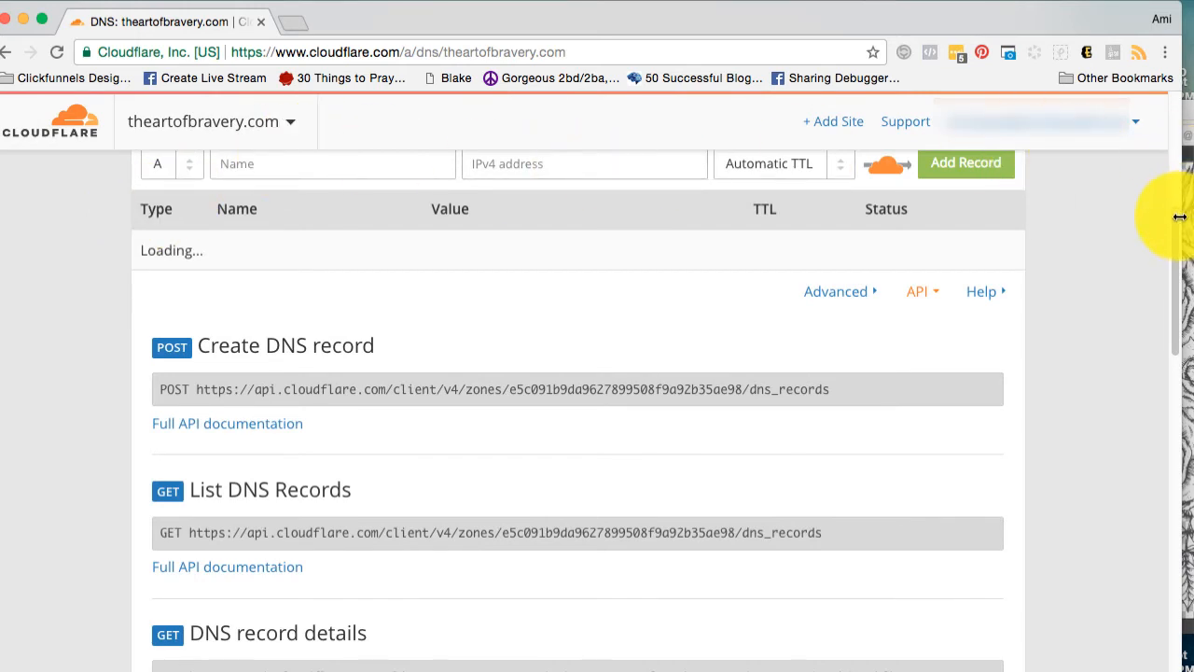
Add an A record named @ pointing to 23.227.38.32, the address given in the millennialunicorns.com reference screenshot.
left_click_drag(1176, 225, 1165, 187)
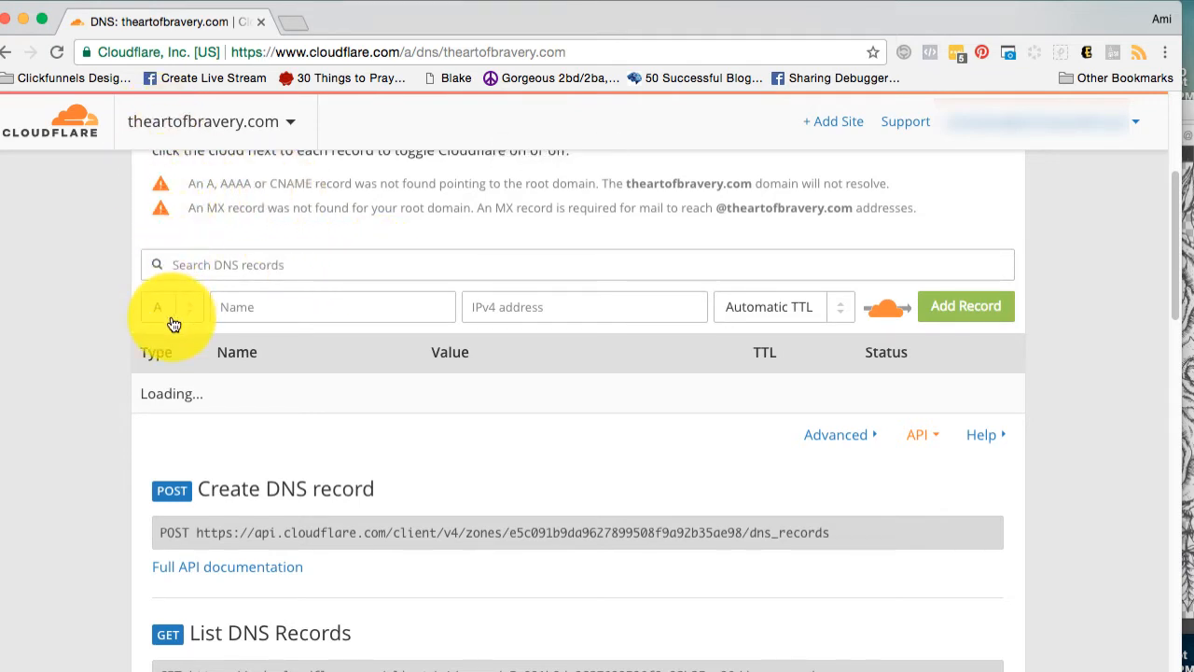
left_click(240, 315)
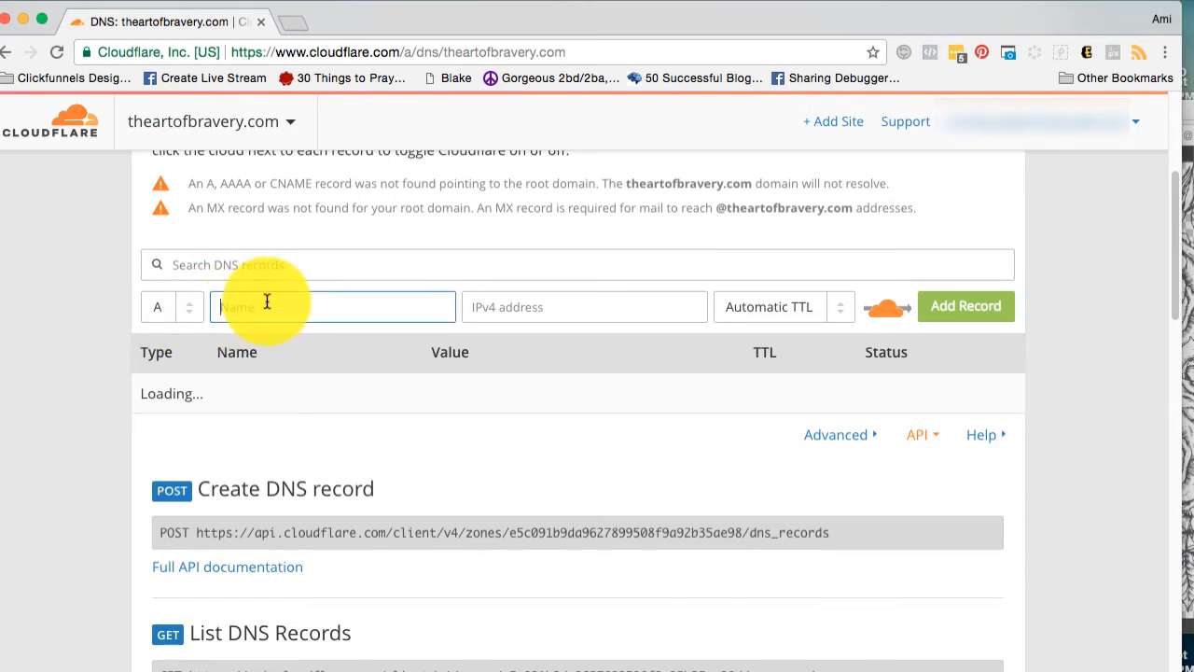
type("@")
left_click(475, 310)
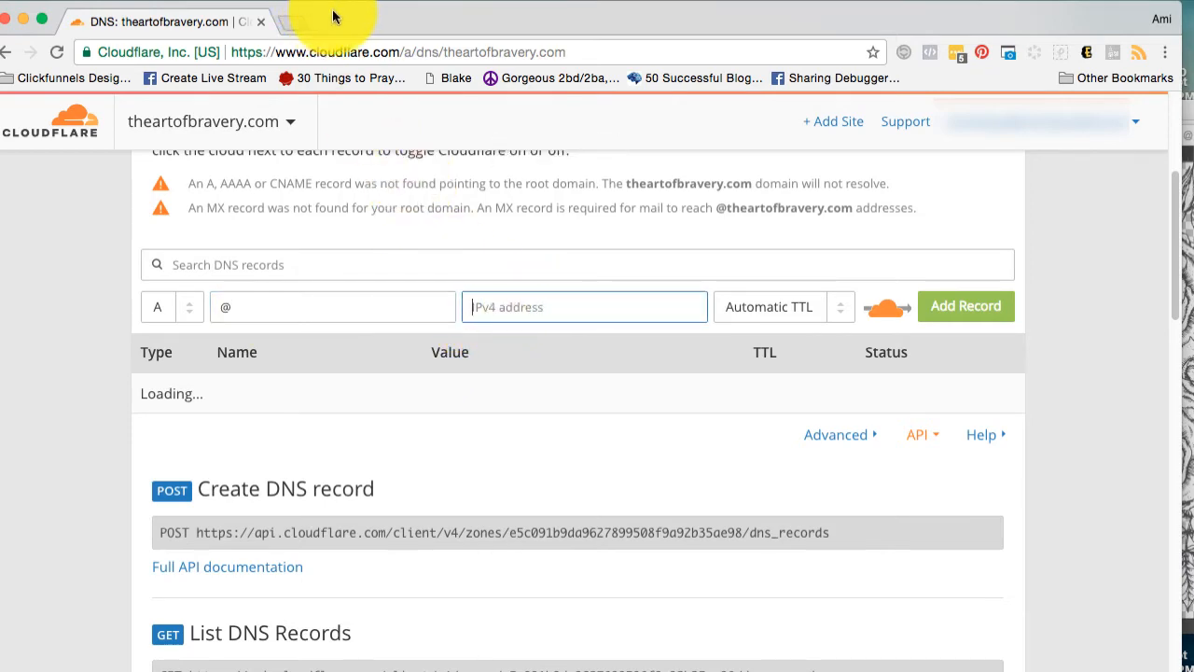
left_click_drag(333, 17, 469, 6)
left_click(8, 429)
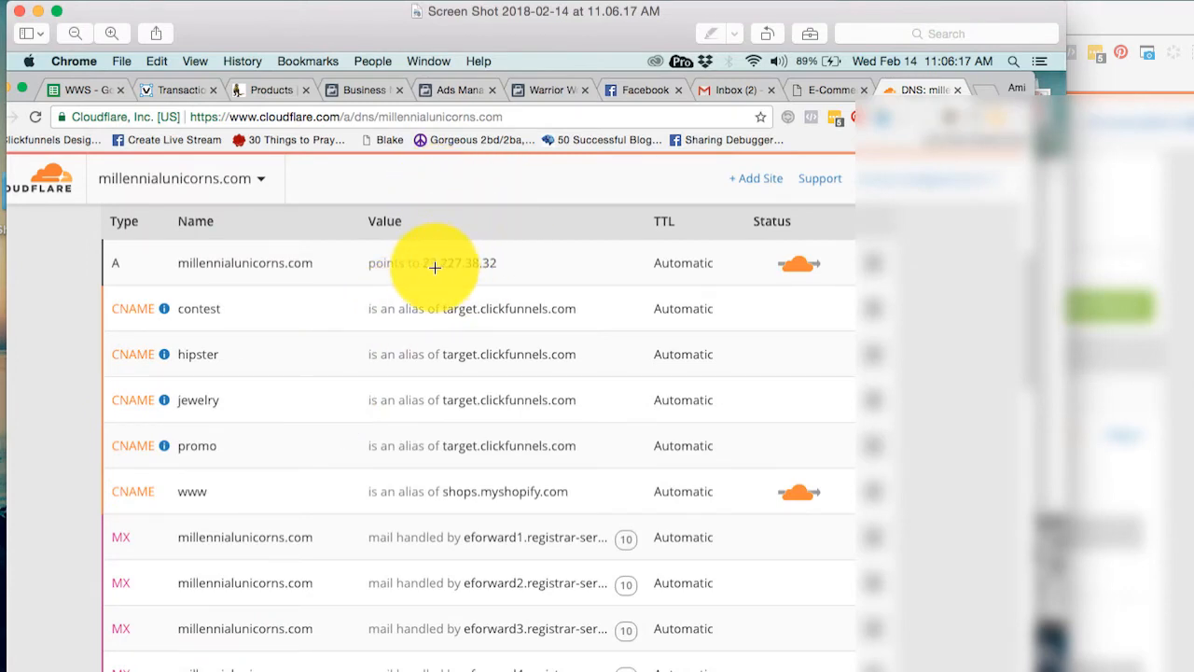
left_click(1087, 41)
left_click_drag(533, 21, 930, 14)
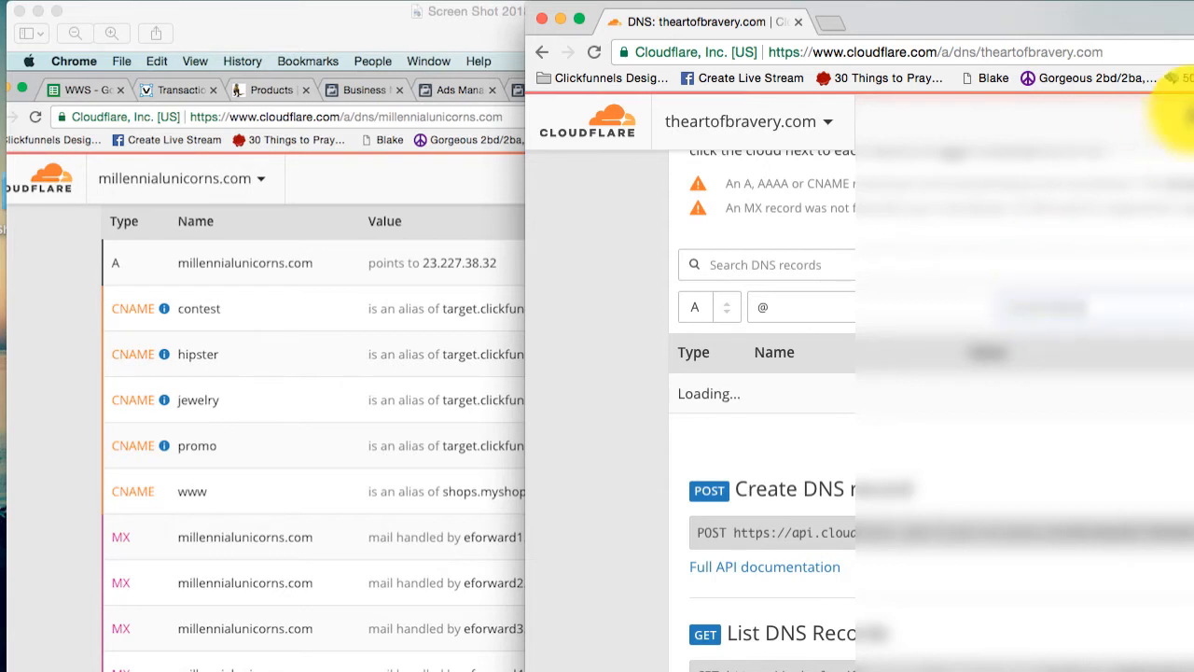
left_click_drag(1167, 21, 763, 14)
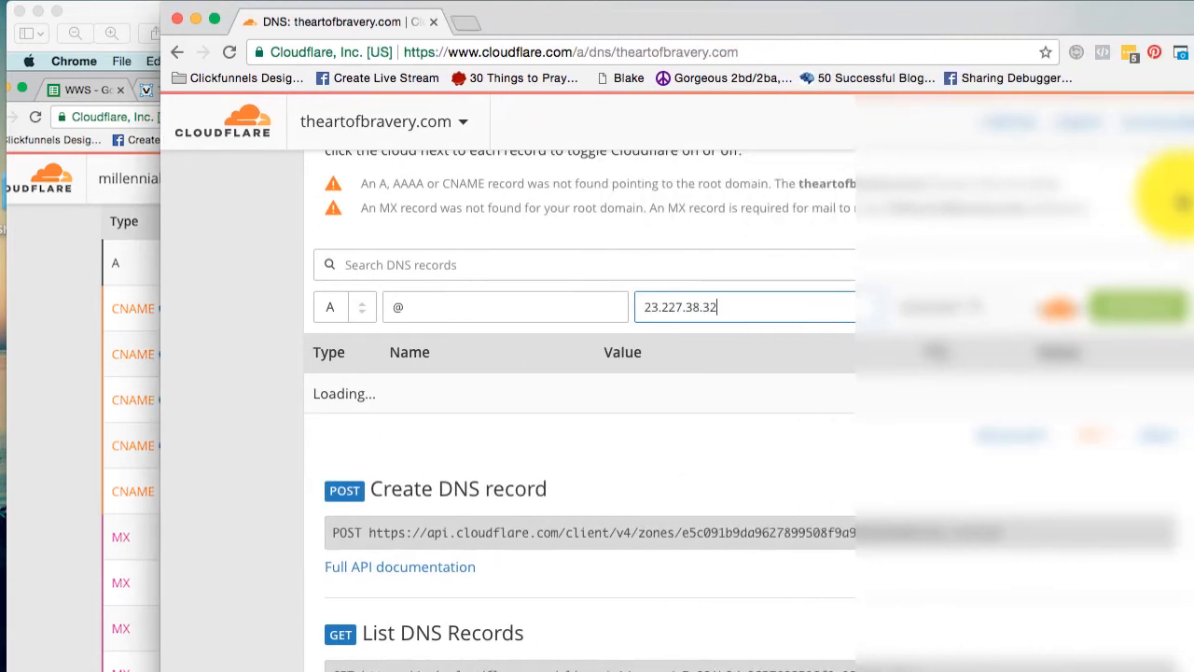
left_click(1114, 312)
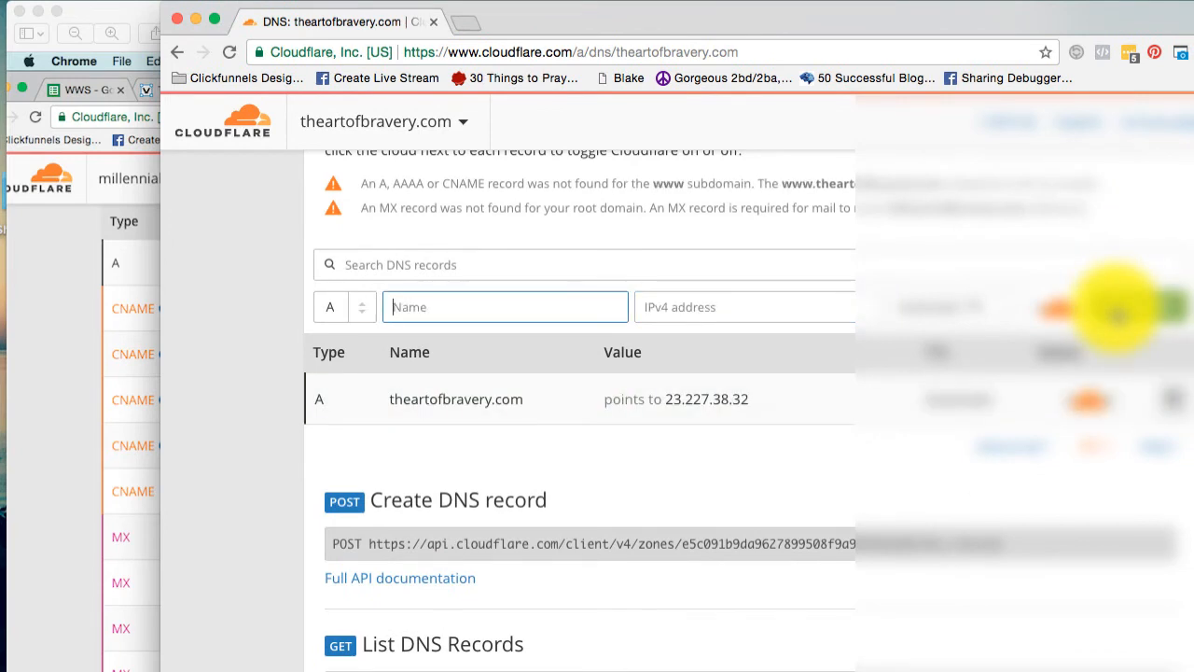
Add a CNAME record named www as an alias of shops.myshopify.com, following the reference screenshot.
left_click(140, 345)
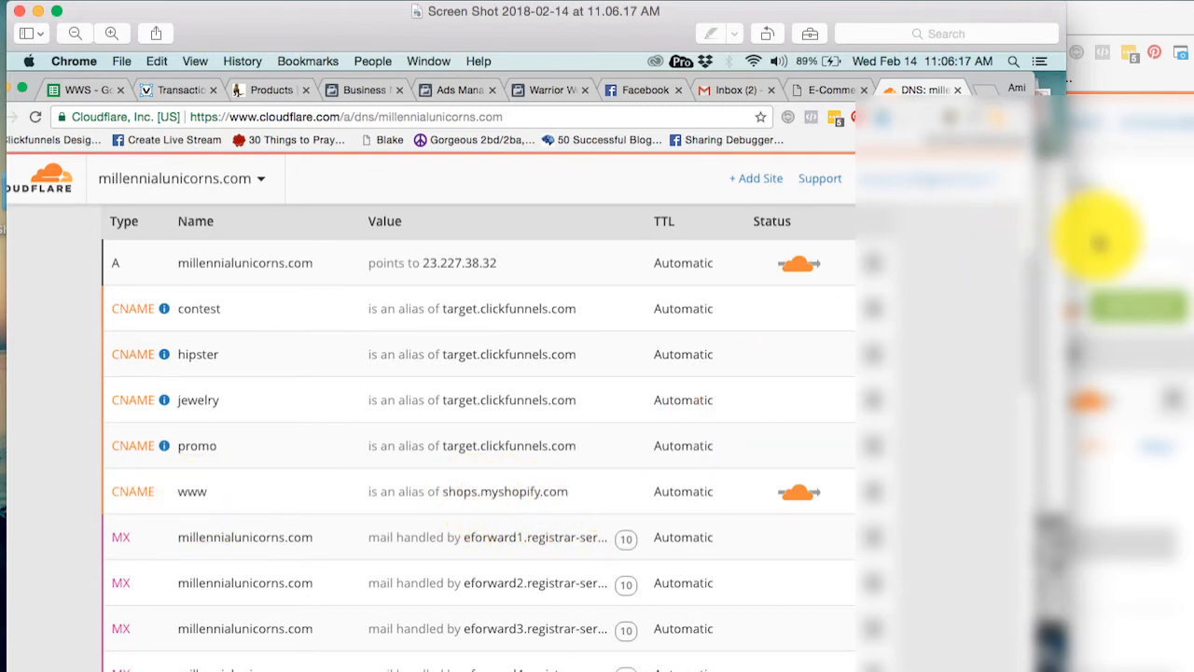
left_click(1134, 243)
left_click(361, 304)
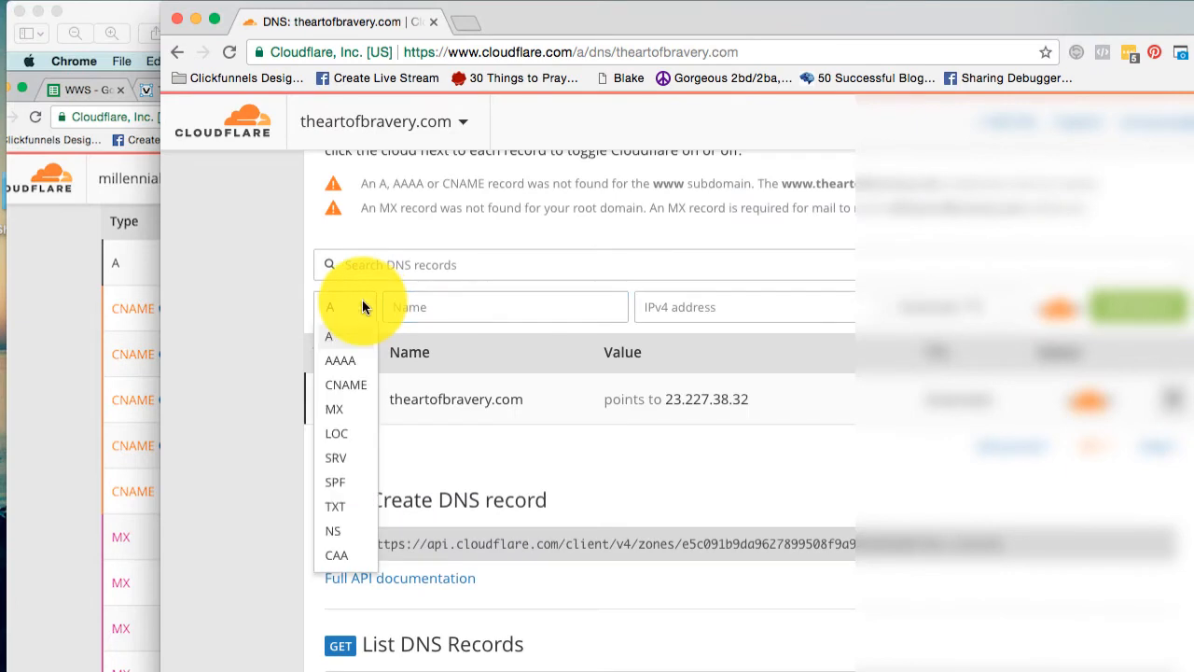
left_click(344, 385)
left_click(444, 318)
type("ww")
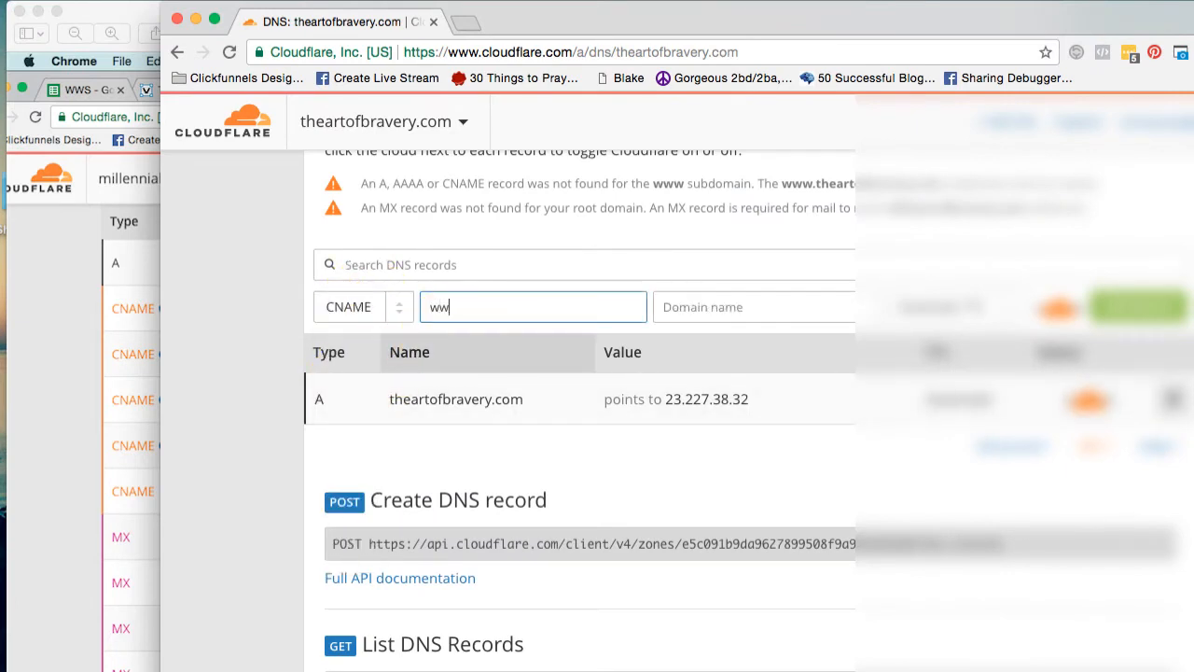
type("w")
left_click(765, 294)
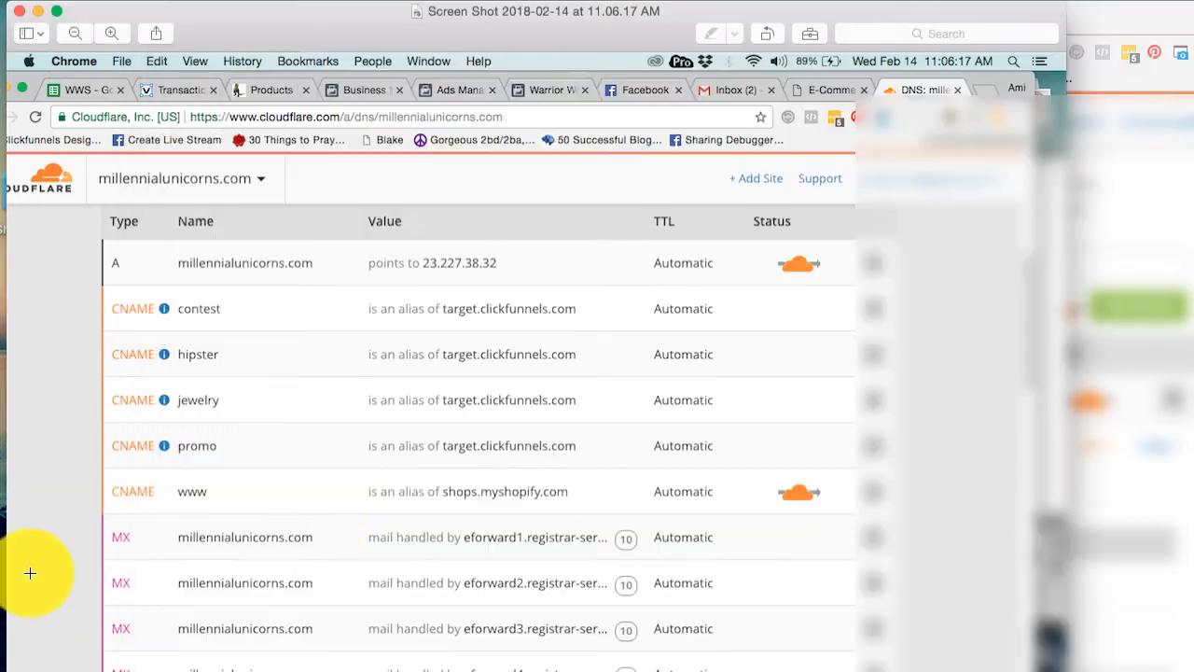
left_click(30, 571)
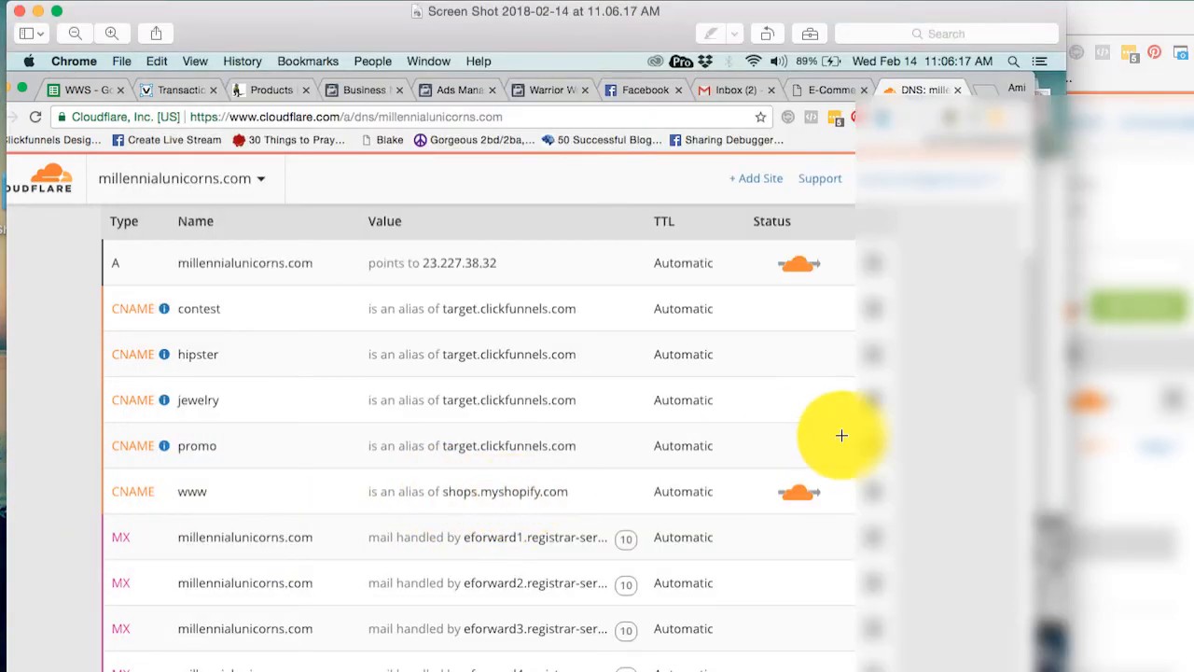
left_click(1134, 233)
type("shops.myshopify.com")
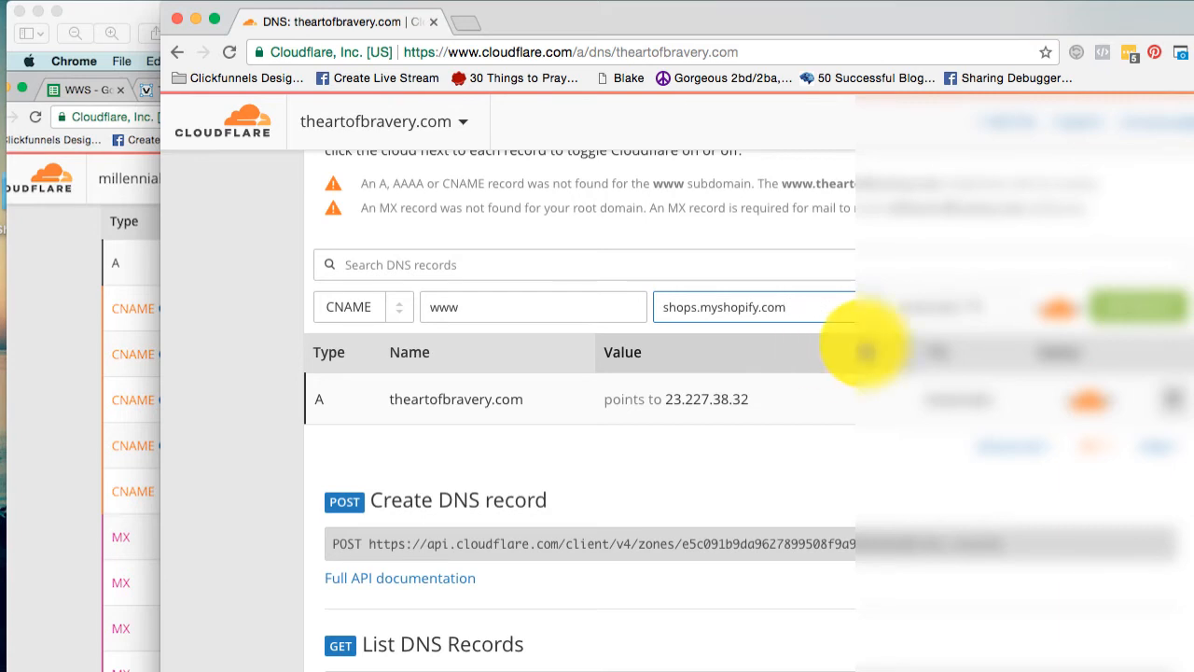
left_click(1133, 306)
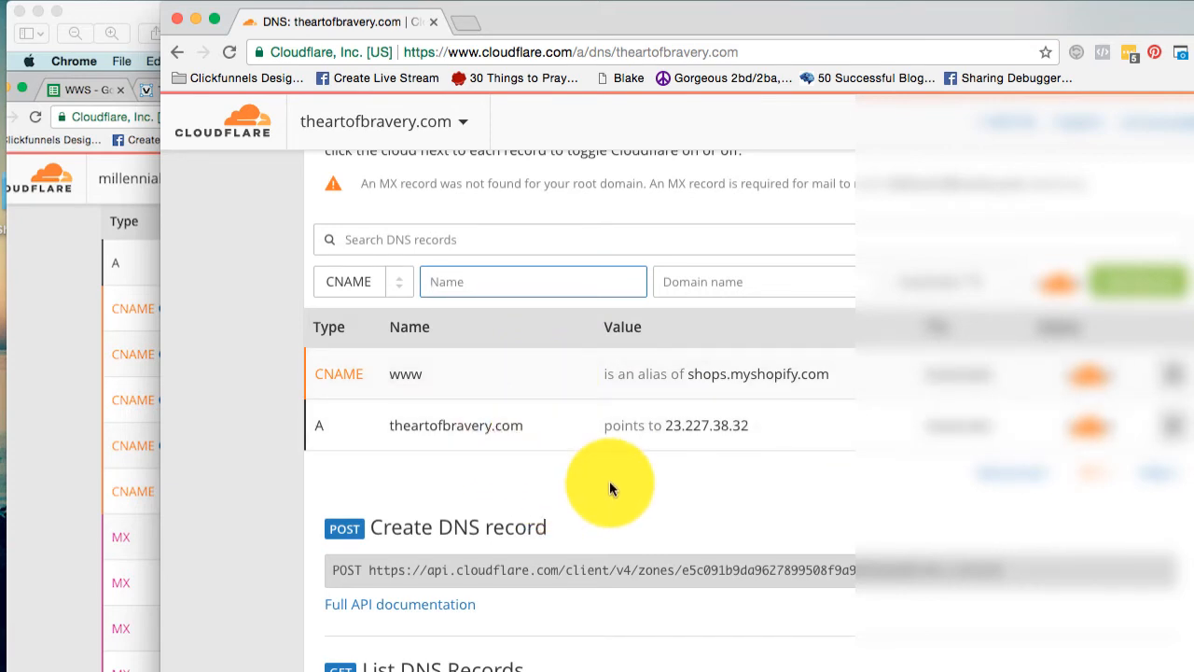
Add a CNAME record named promo as an alias of target.clickfunnels.com, modelled on the promo entry in the reference screenshot.
left_click(61, 472)
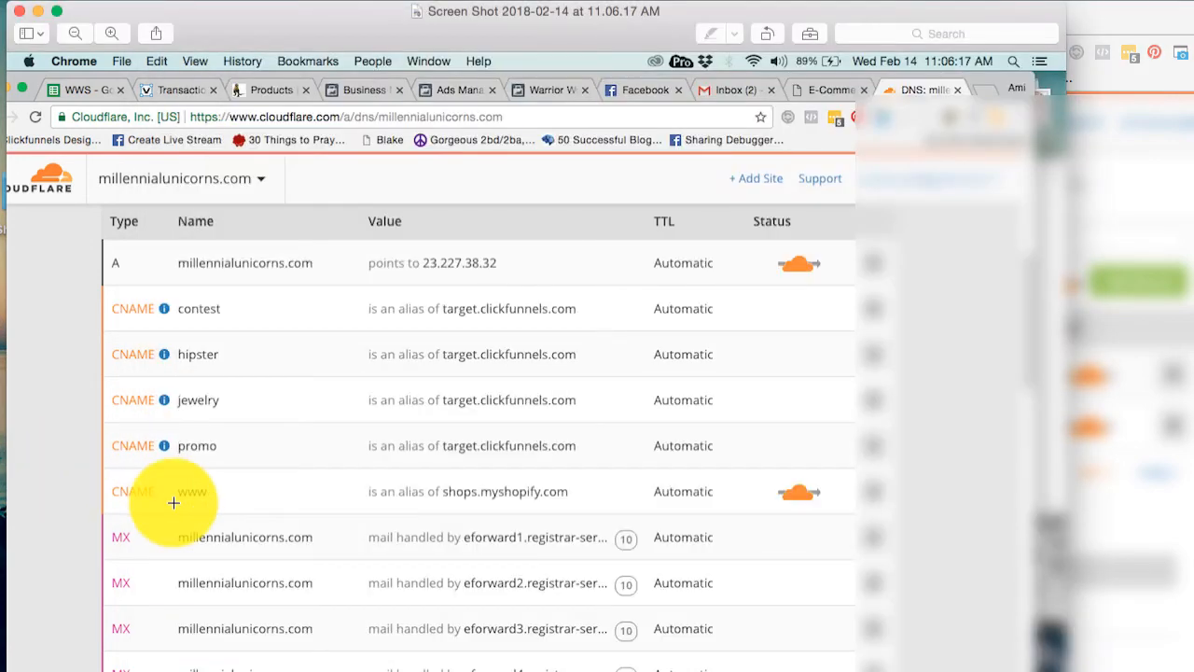
left_click(1110, 214)
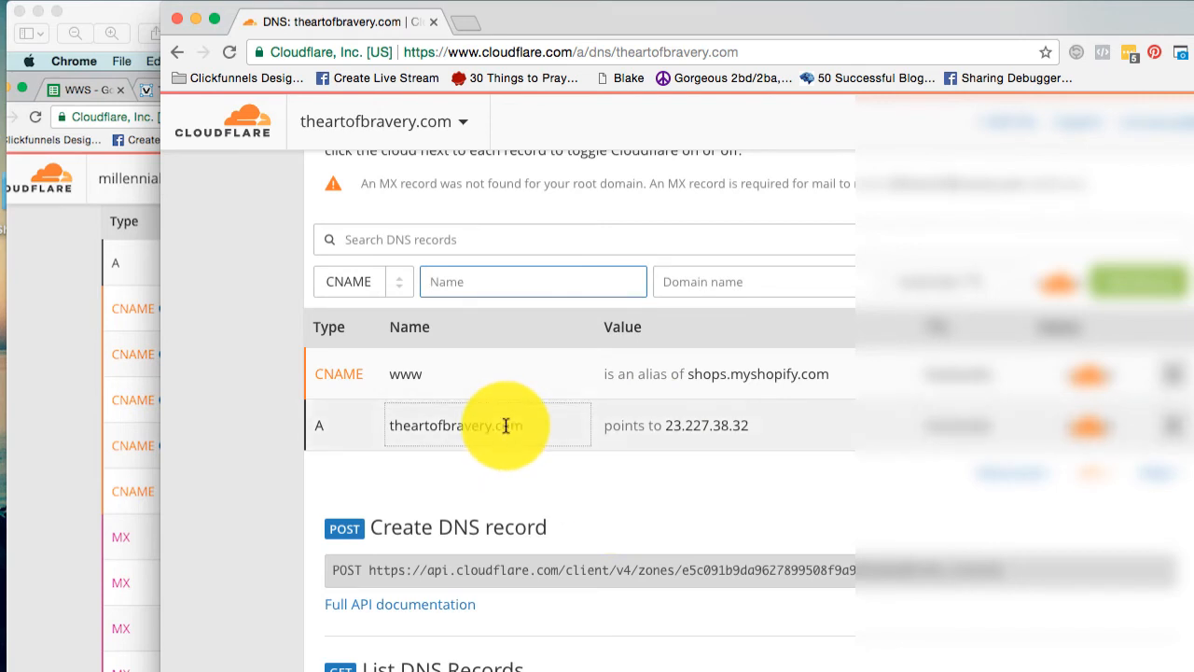
left_click(82, 411)
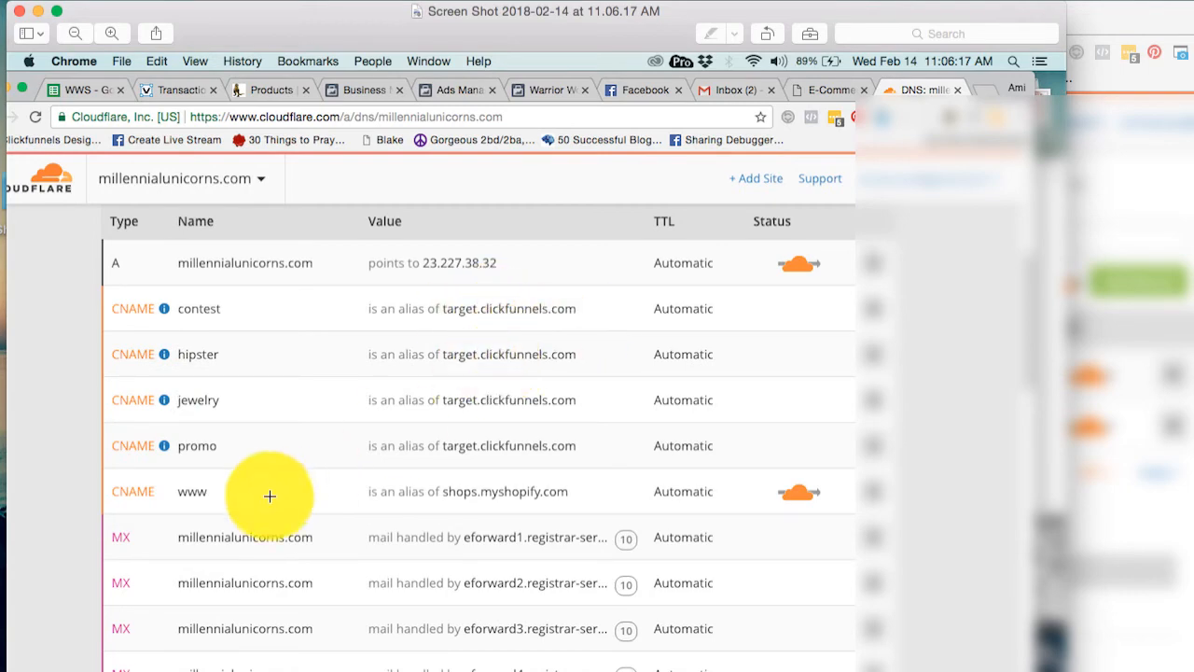
left_click(1155, 212)
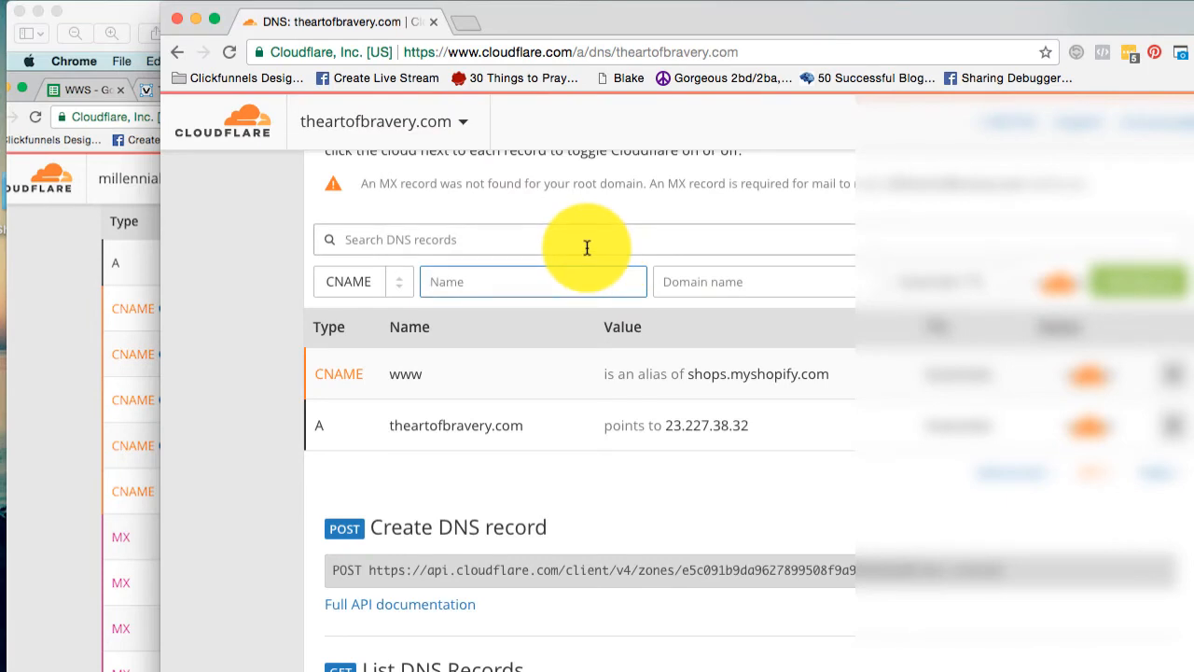
type("promo")
left_click(724, 280)
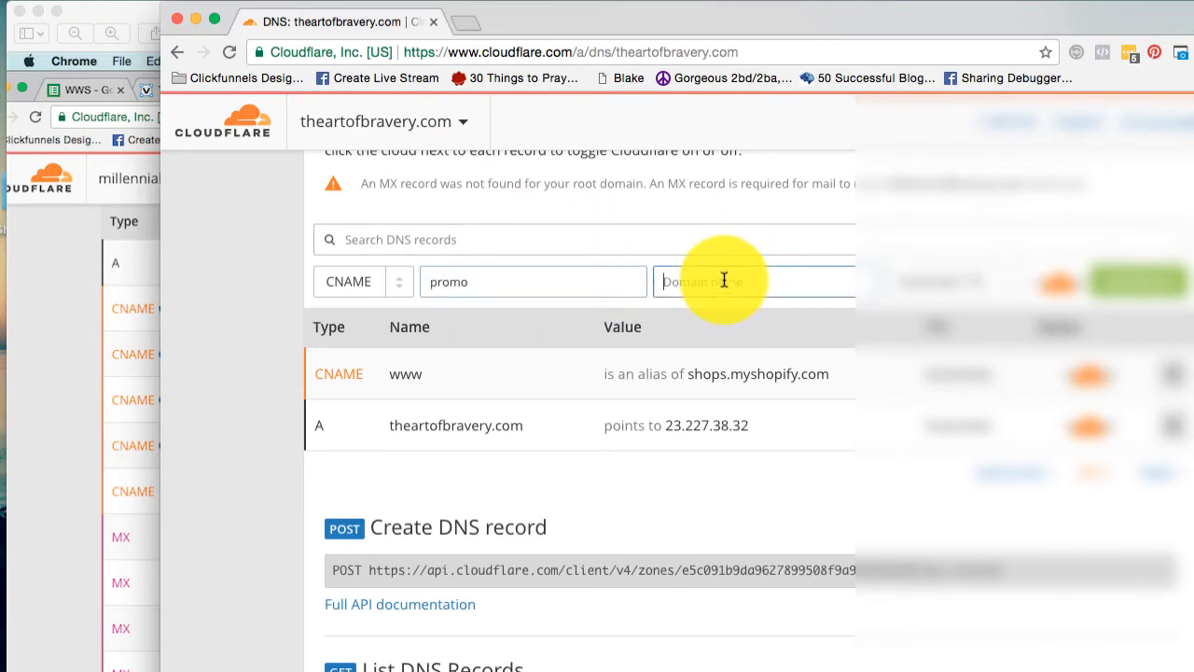
type("target.clickfu")
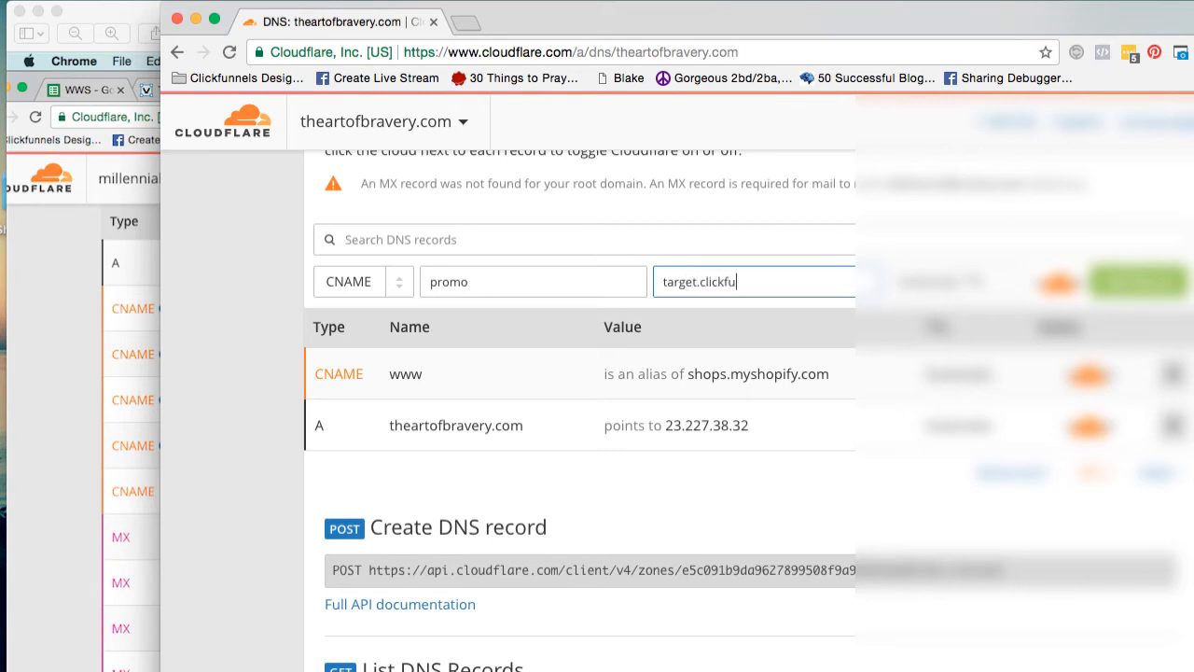
type("nnels.com")
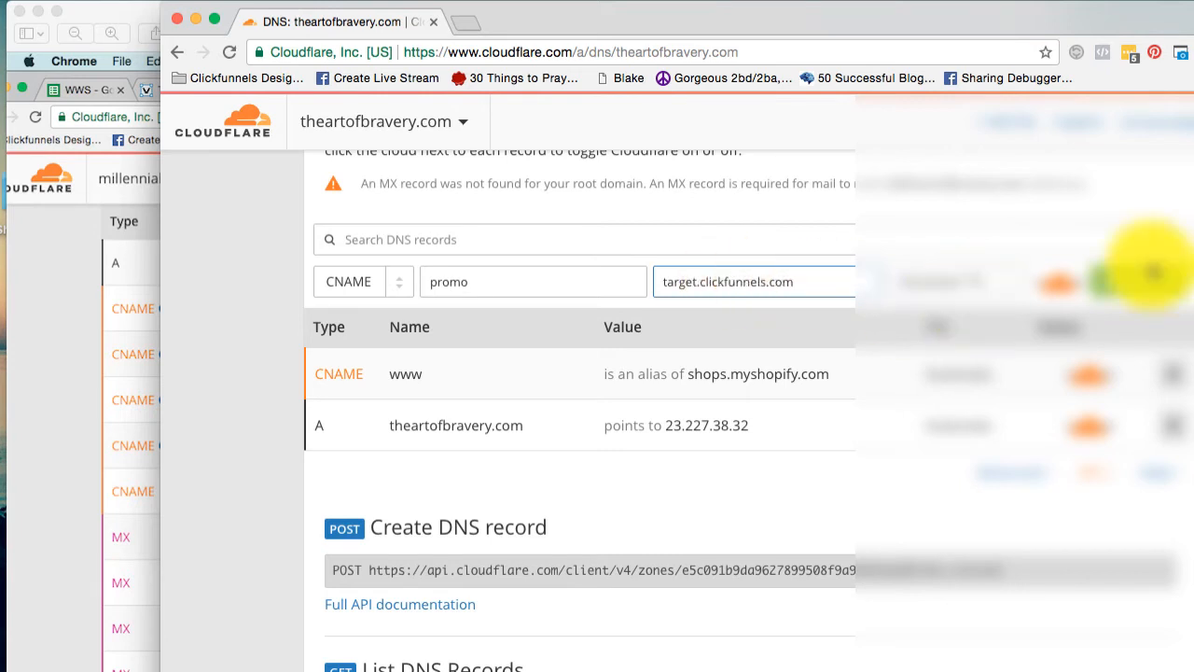
left_click(1157, 280)
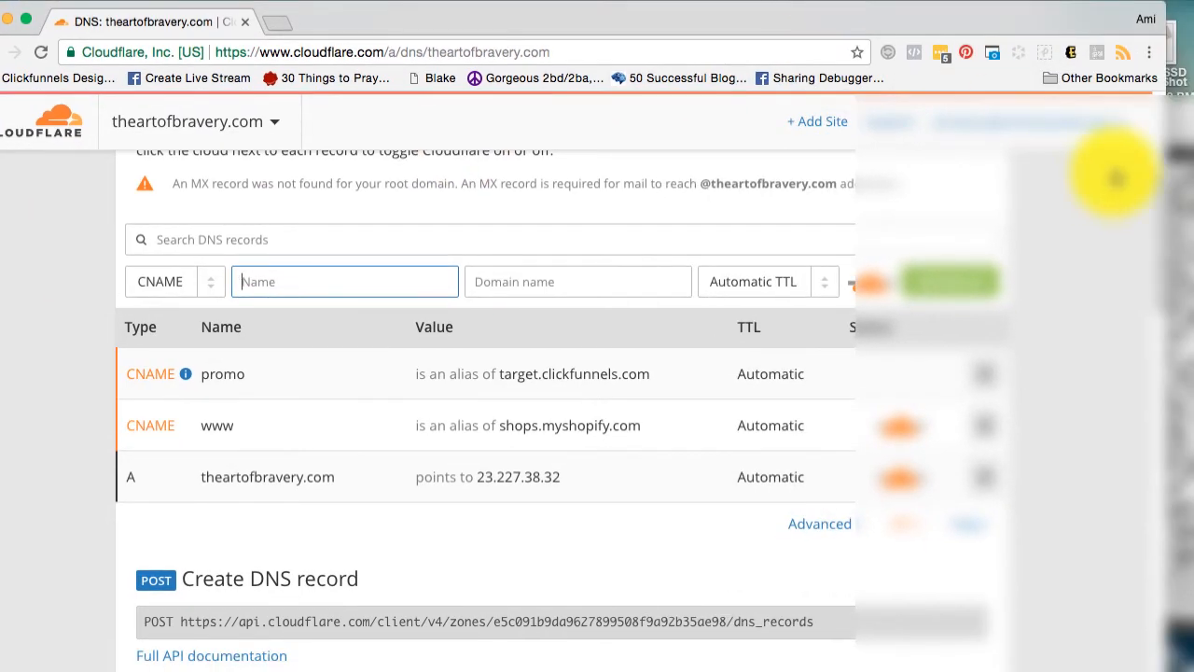
Review theartofbravery.com's DNS records against those in the millennialunicorns.com reference screenshot.
scroll(1147, 187, "up", 3)
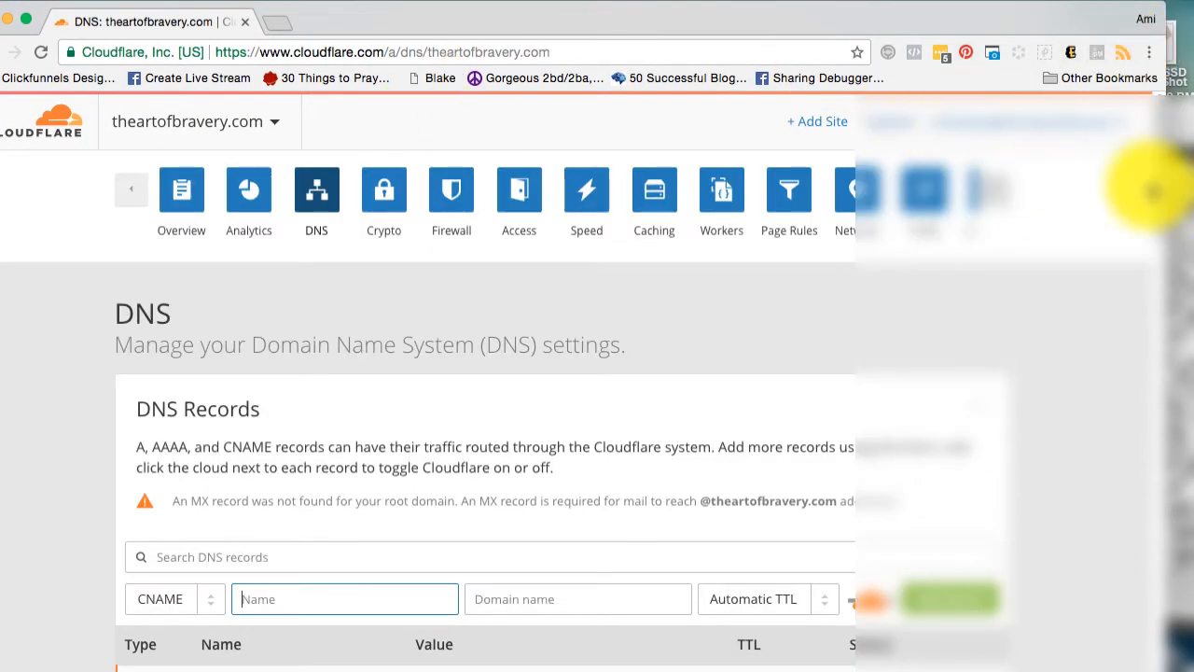
scroll(1157, 224, "down", 4)
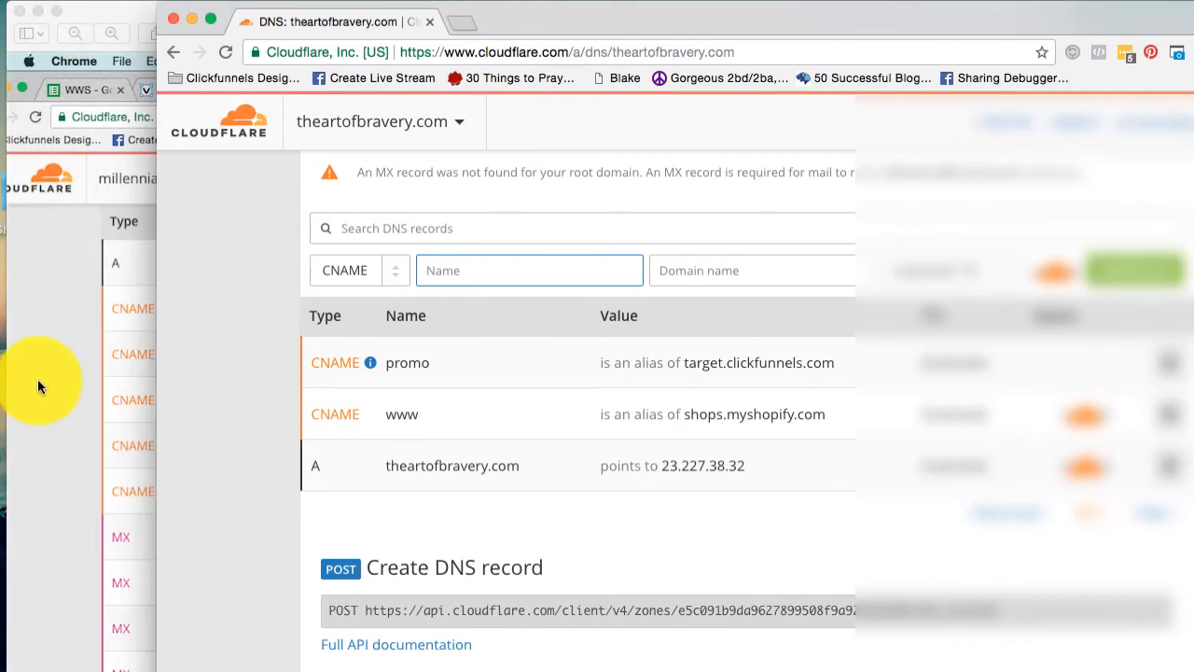
left_click(34, 410)
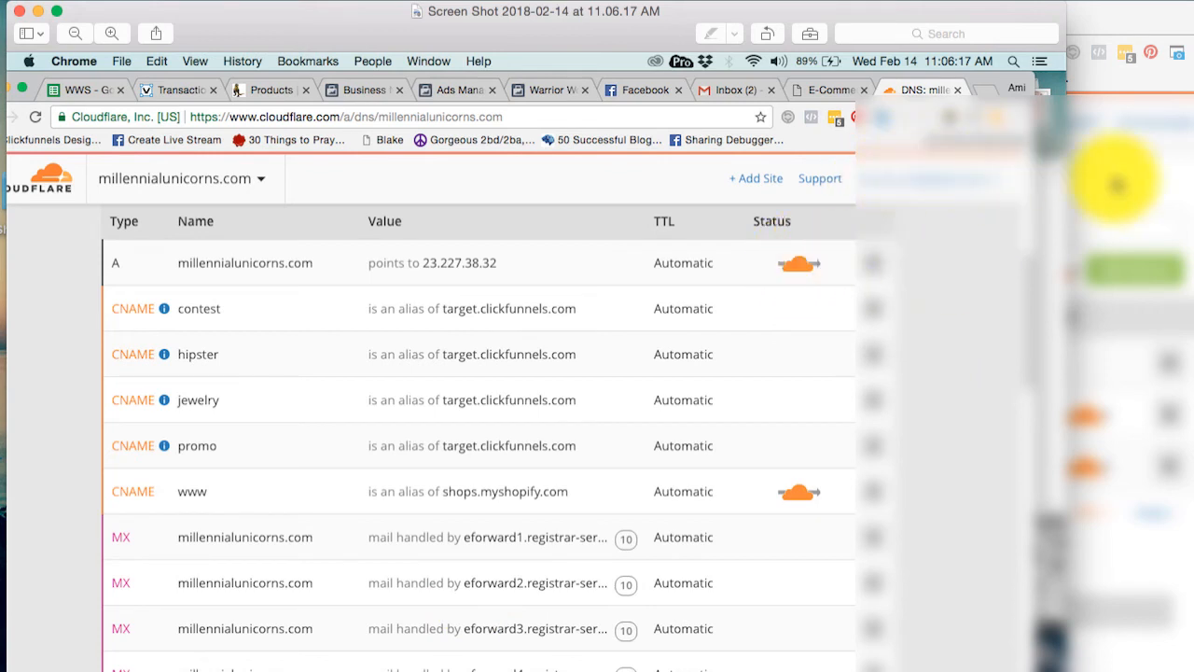
left_click(1149, 198)
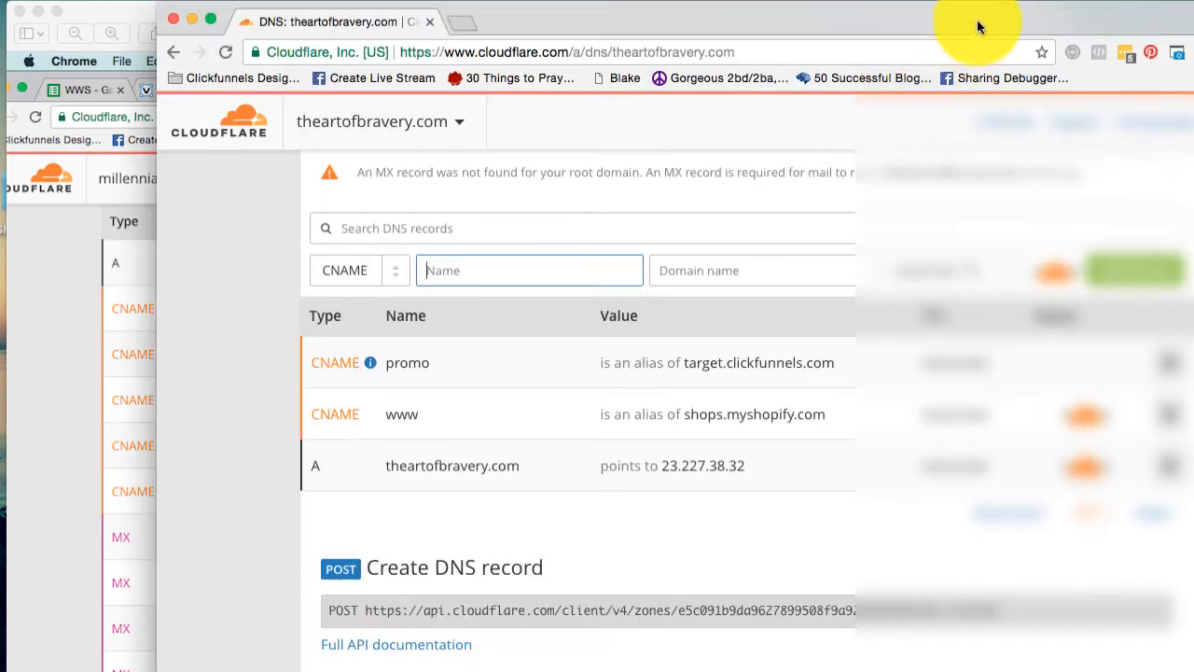
left_click_drag(976, 18, 812, 17)
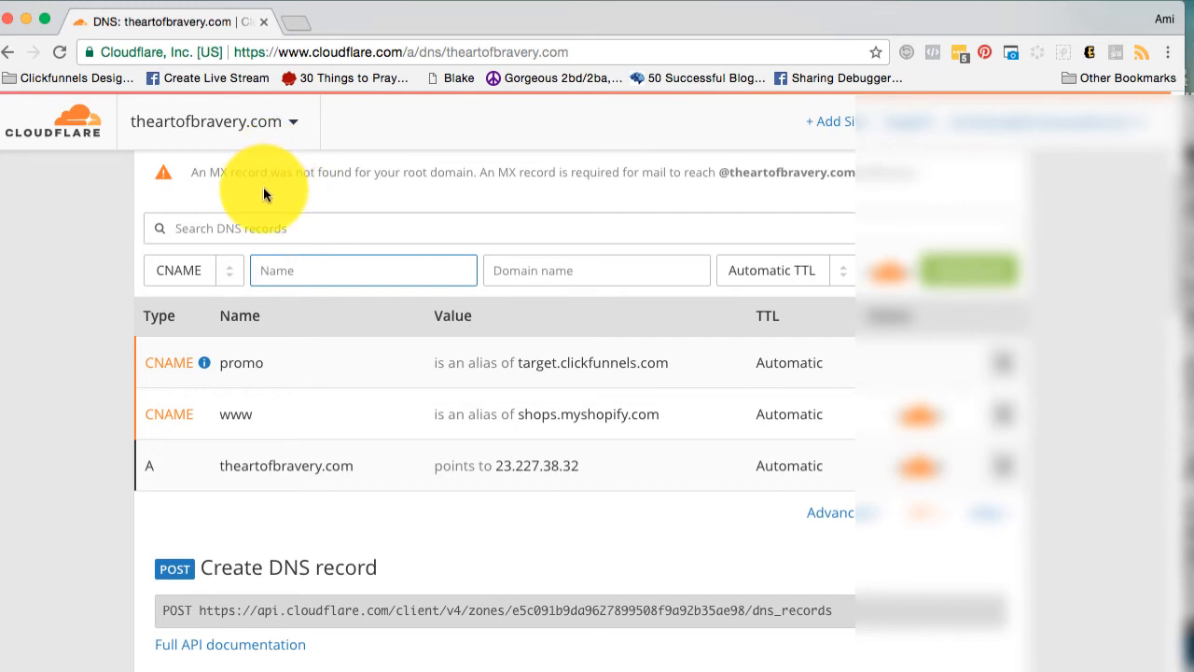
left_click(223, 272)
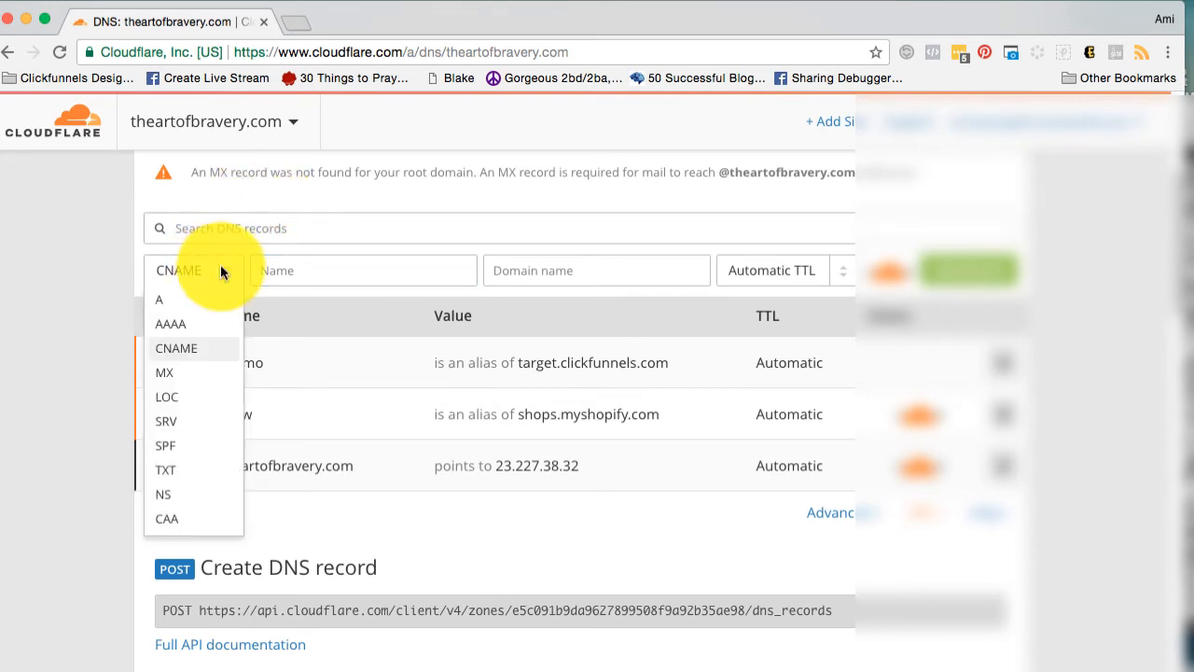
left_click(188, 467)
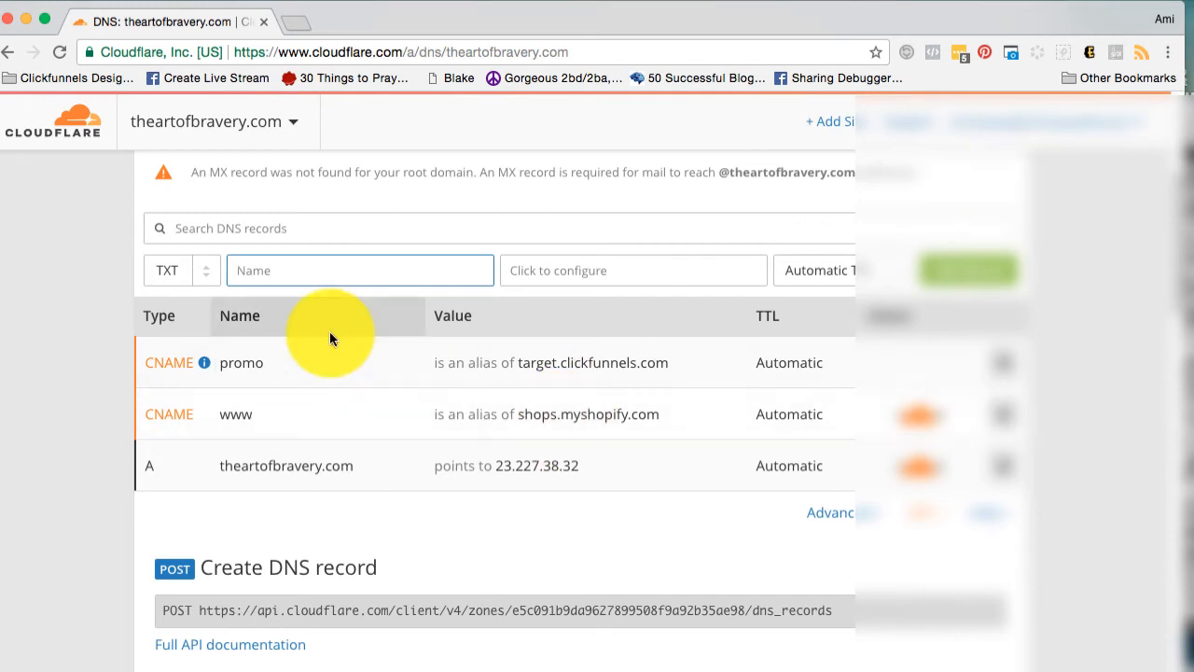
left_click(206, 269)
left_click(317, 176)
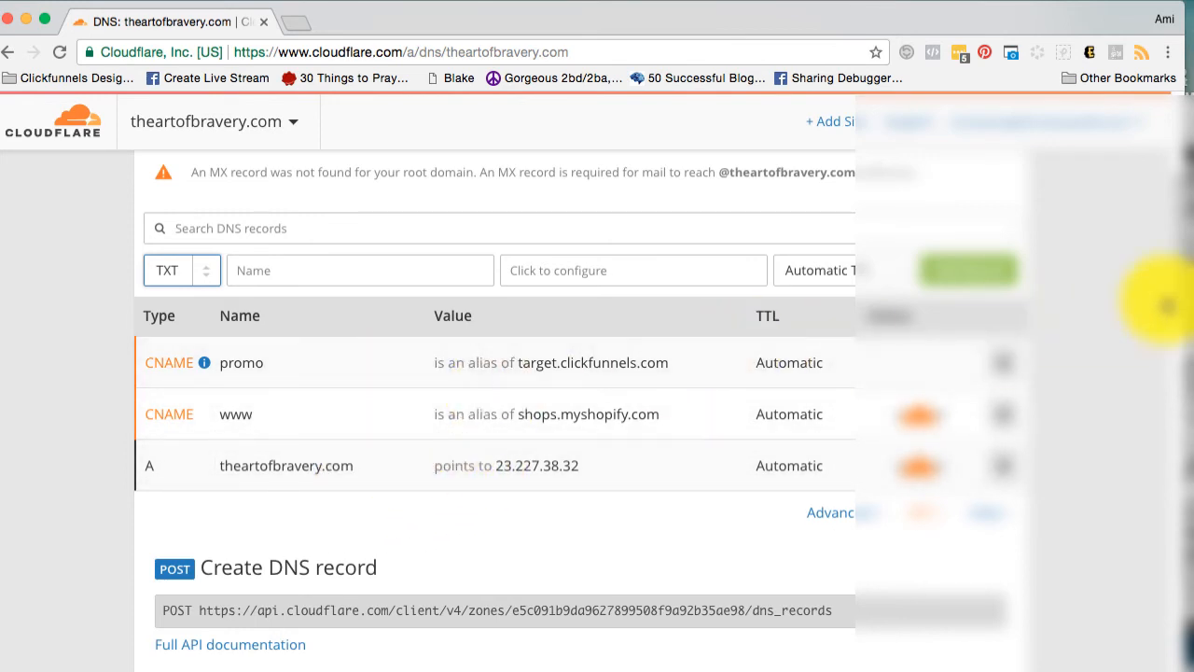
Recheck theartofbravery.com's nameservers from its Cloudflare overview page.
scroll(1171, 291, "up", 5)
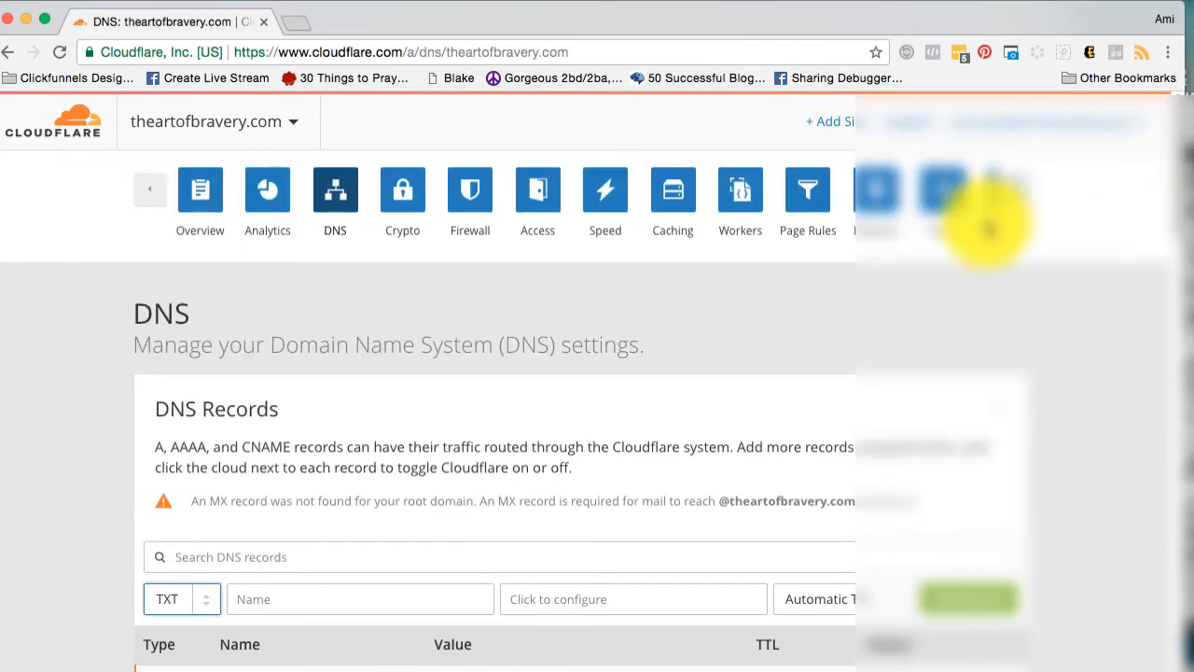
left_click(200, 196)
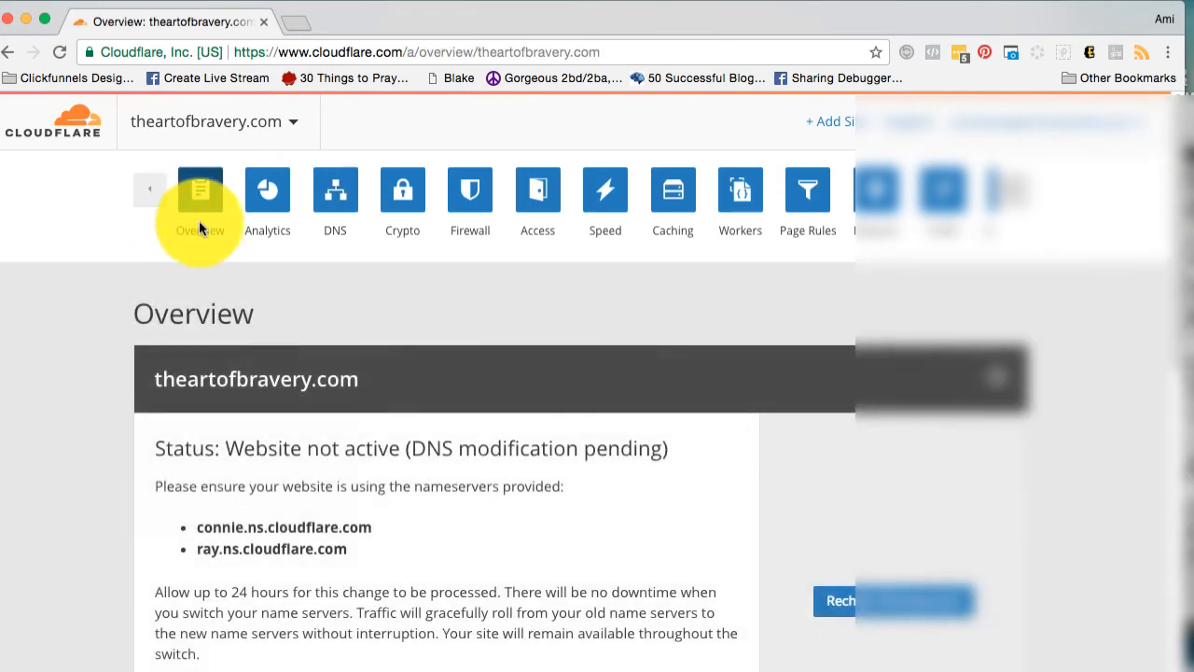
left_click(846, 598)
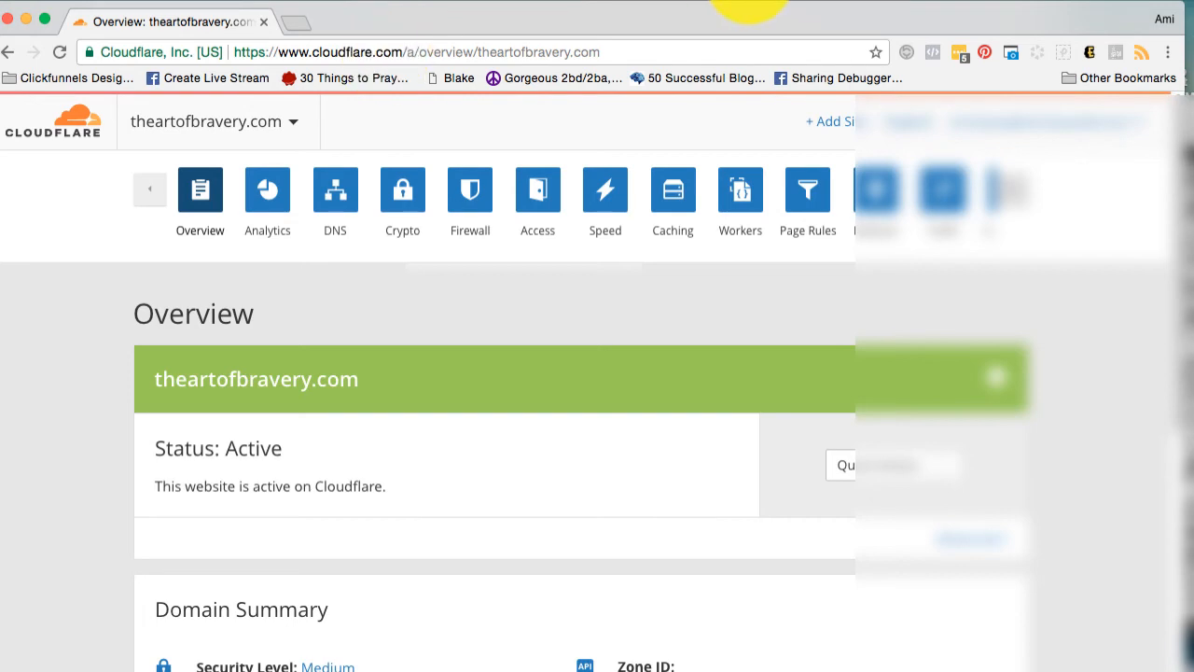
Switch to The Art of Bravery's Shopify admin, log in with the prefilled credentials and dismiss the offers to save them.
left_click(714, 3)
left_click(720, 31)
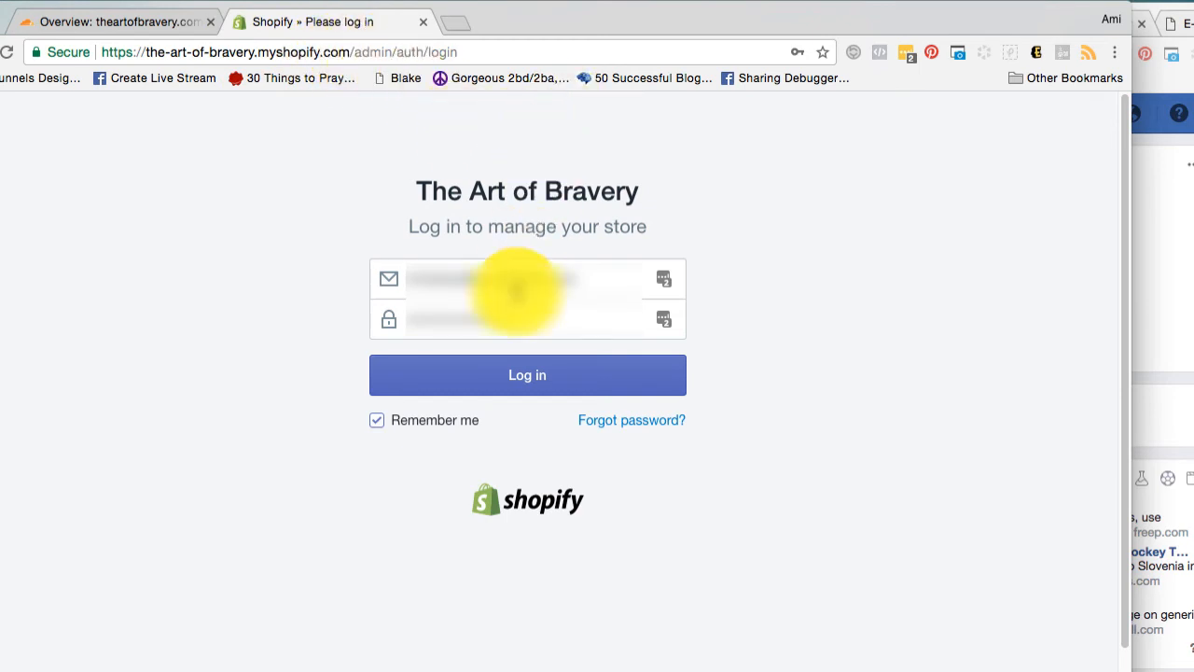
left_click(483, 390)
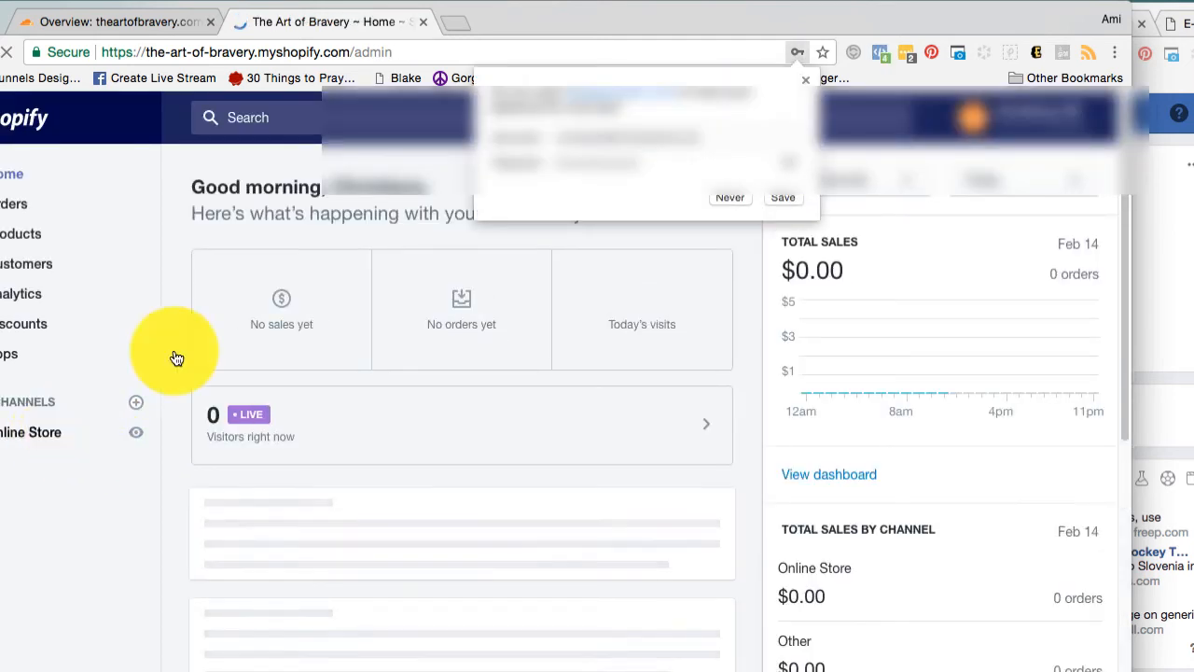
left_click(803, 79)
left_click(956, 235)
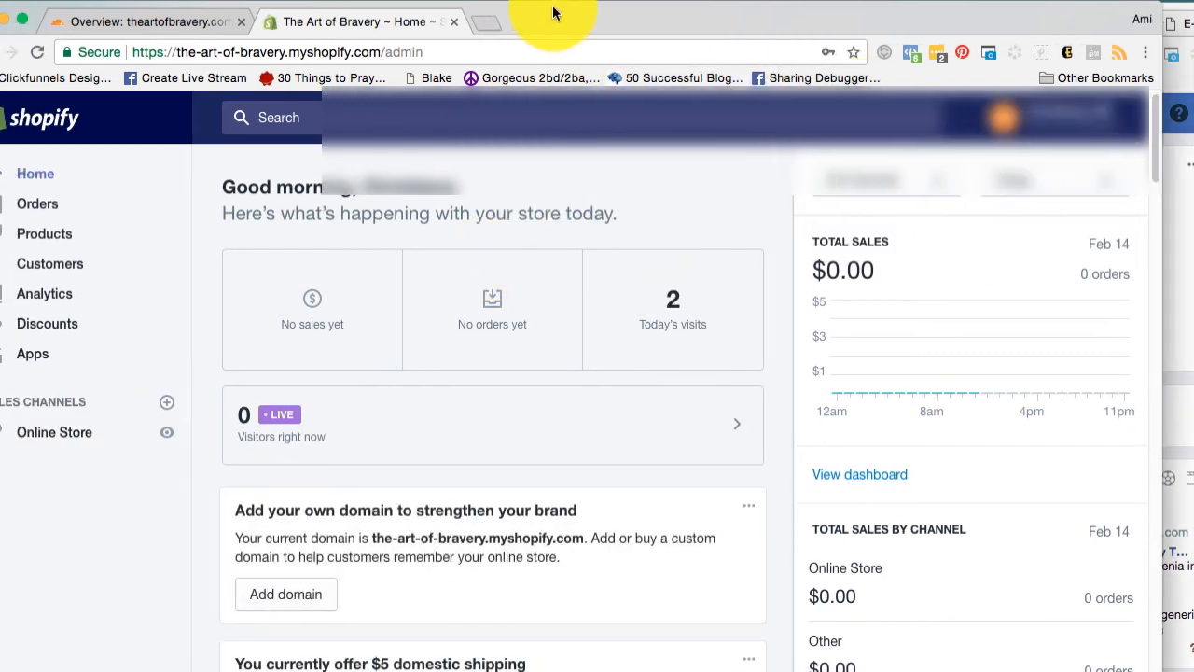
Open the form for connecting an existing domain in the online store's domain settings.
left_click(42, 434)
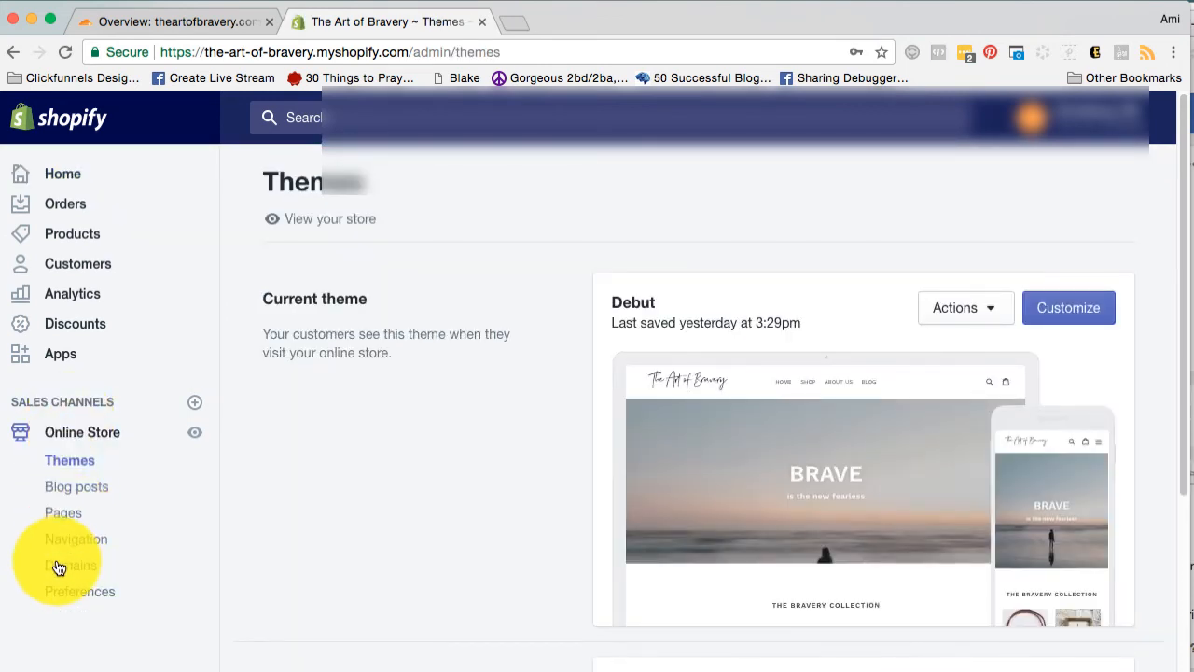
left_click(68, 573)
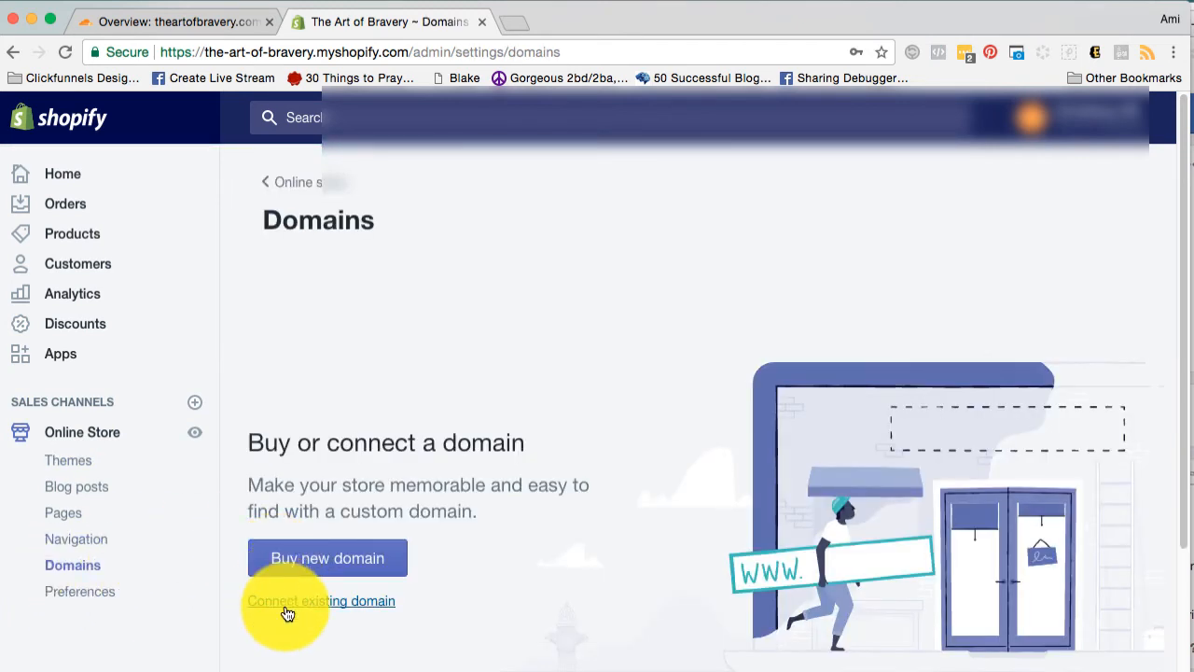
left_click(287, 612)
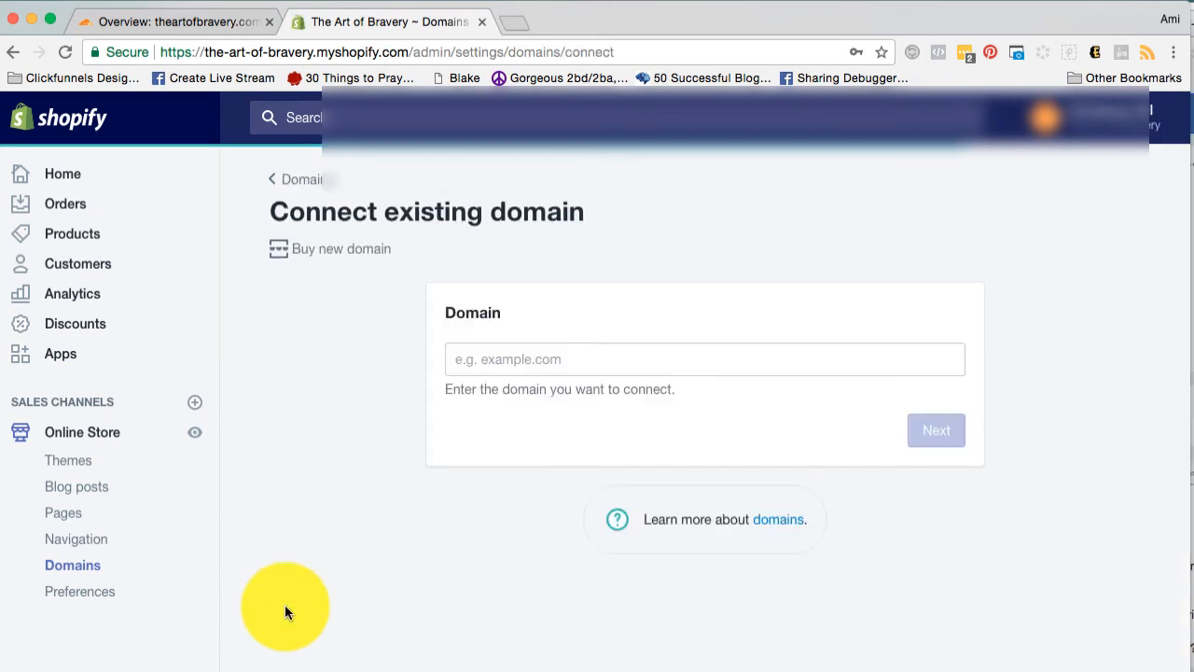
Copy theartofbravery.com from the Cloudflare overview into Shopify's existing-domain form and submit it.
left_click(502, 365)
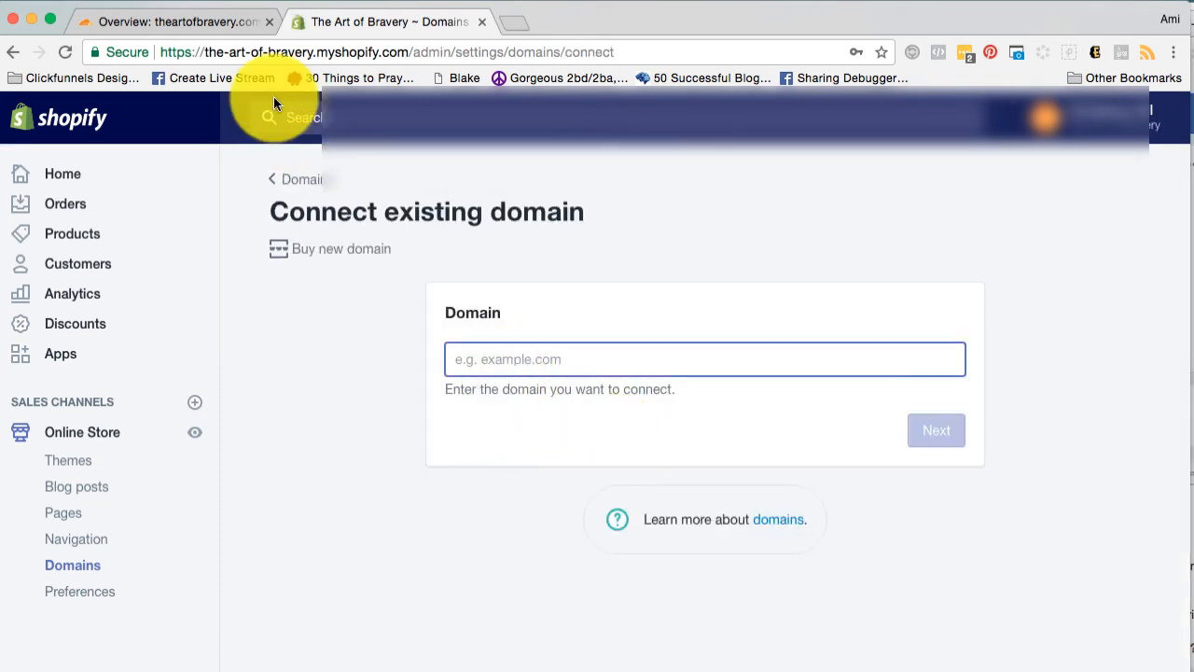
left_click(216, 23)
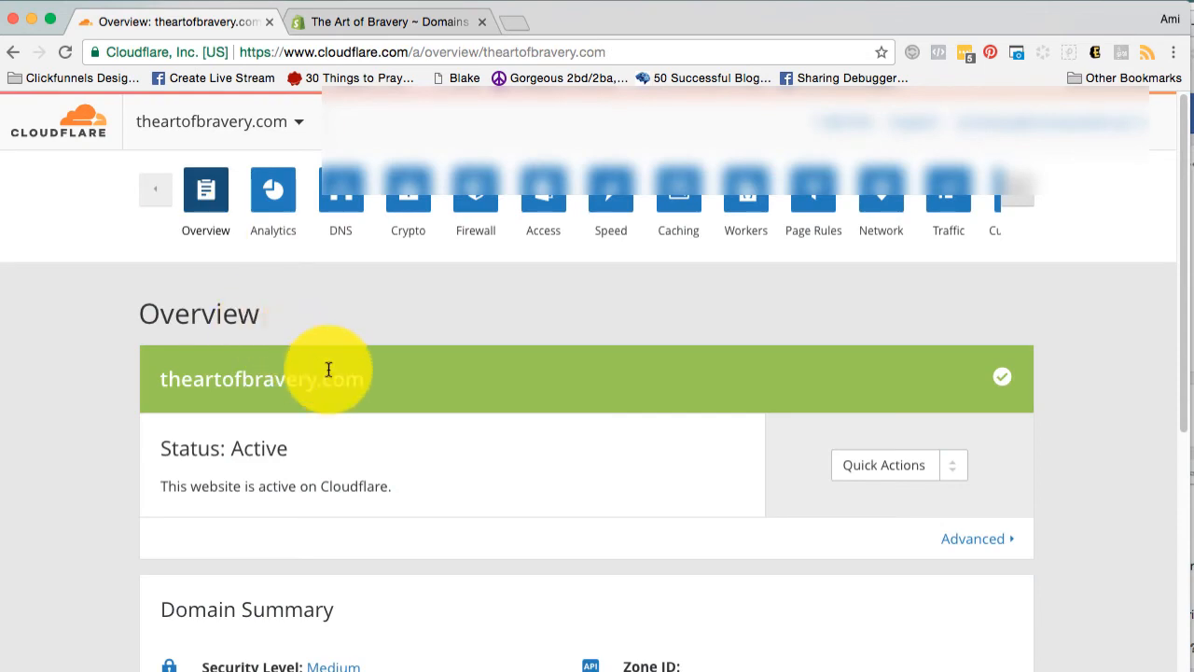
left_click_drag(360, 379, 163, 368)
key("super+c")
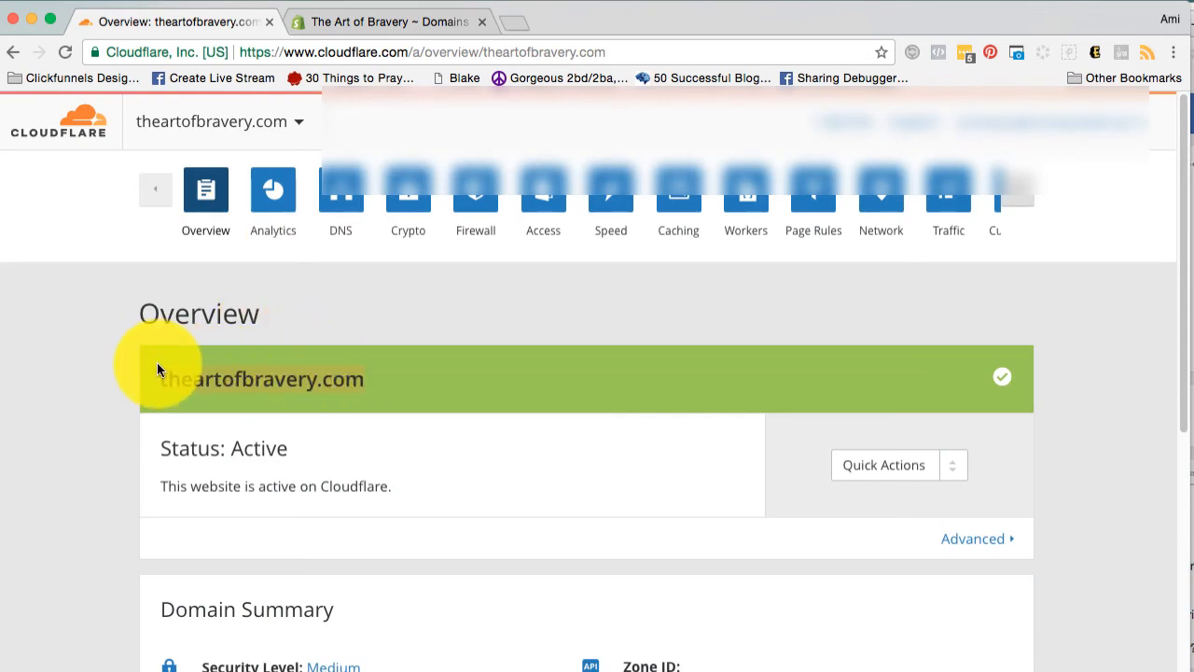
left_click(383, 19)
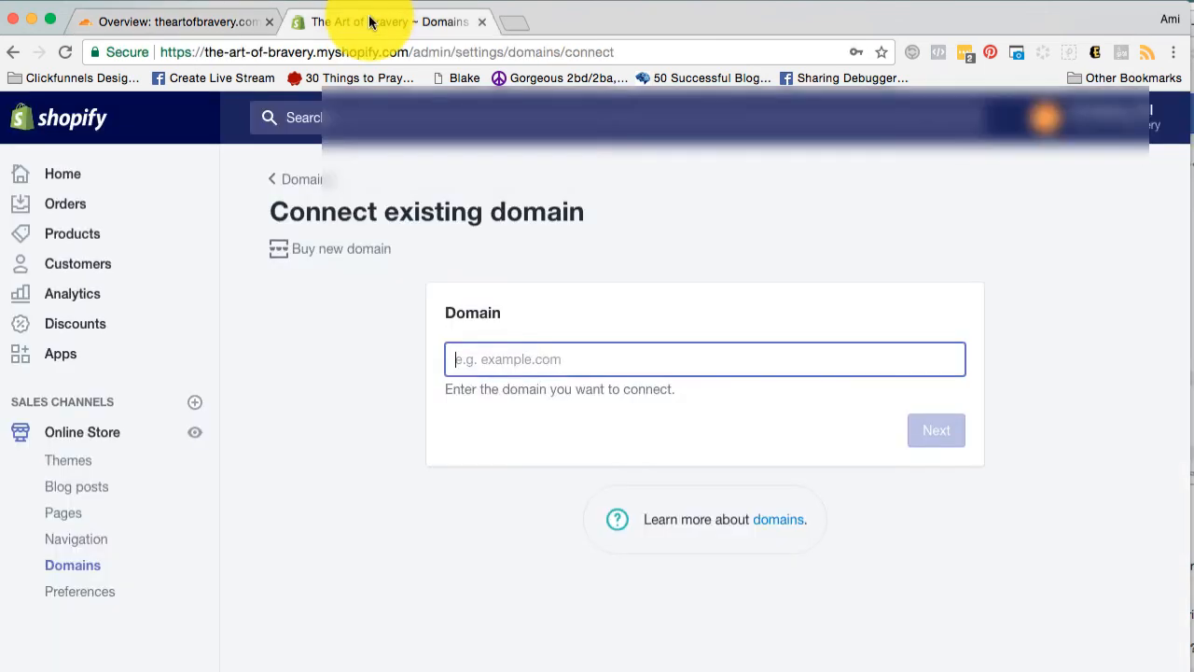
left_click(504, 369)
right_click(496, 364)
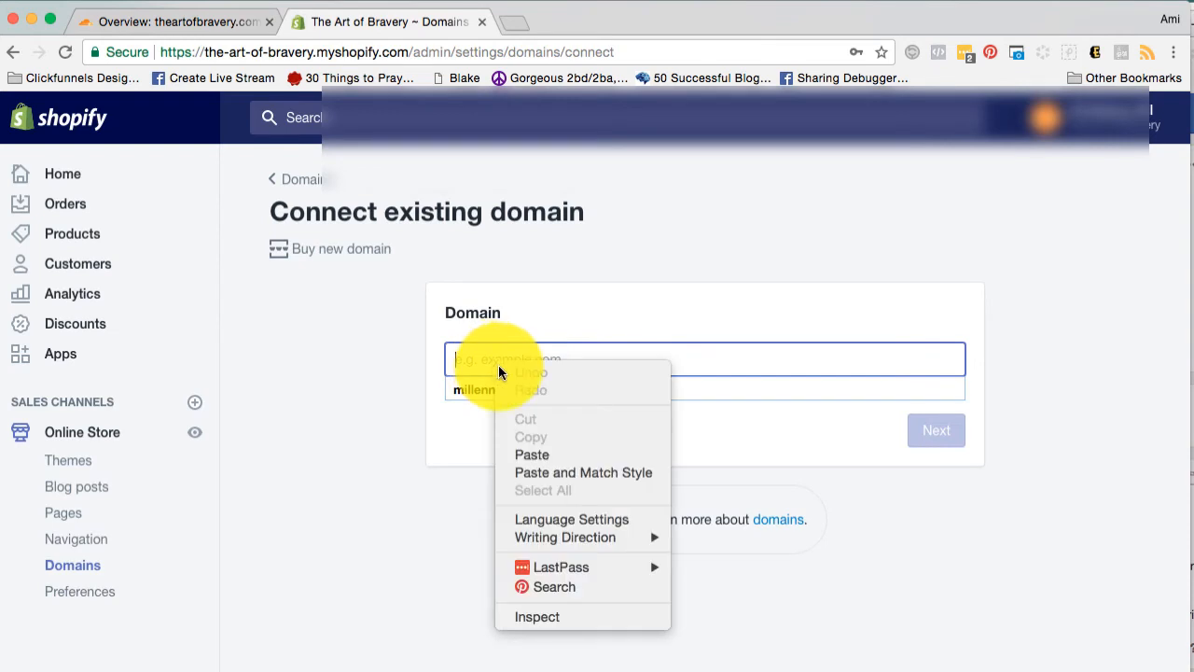
left_click(527, 447)
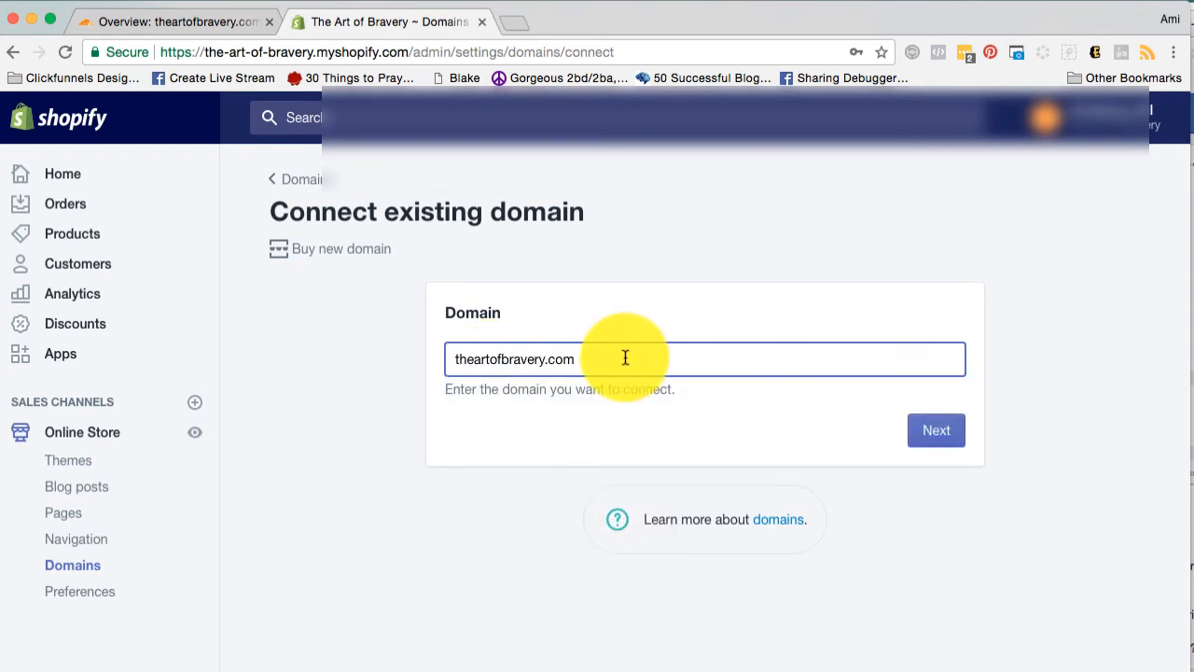
left_click(937, 433)
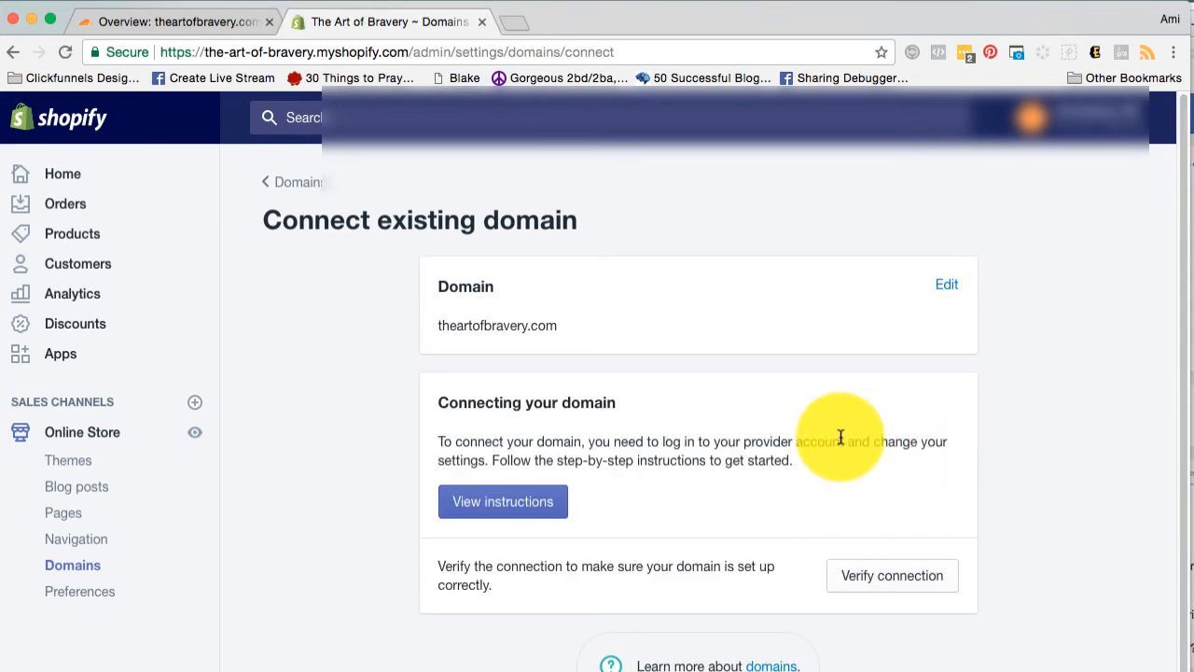
Verify theartofbravery.com's connection in Shopify and examine the required value for the www CNAME.
left_click(843, 587)
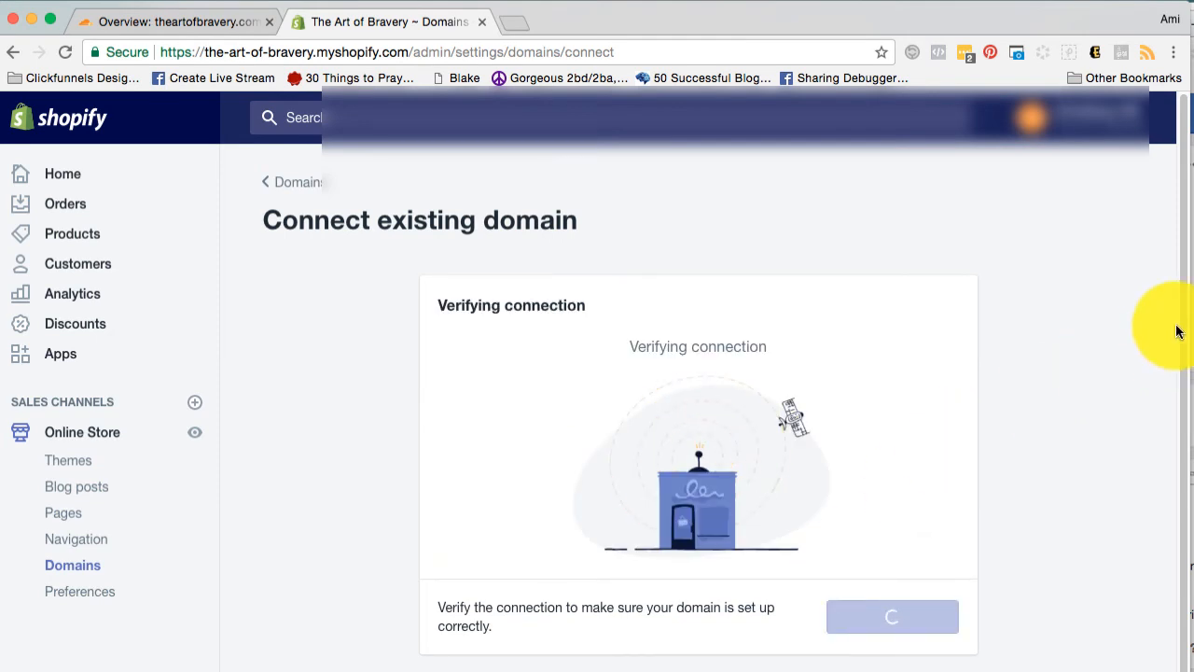
scroll(1186, 428, "down", 2)
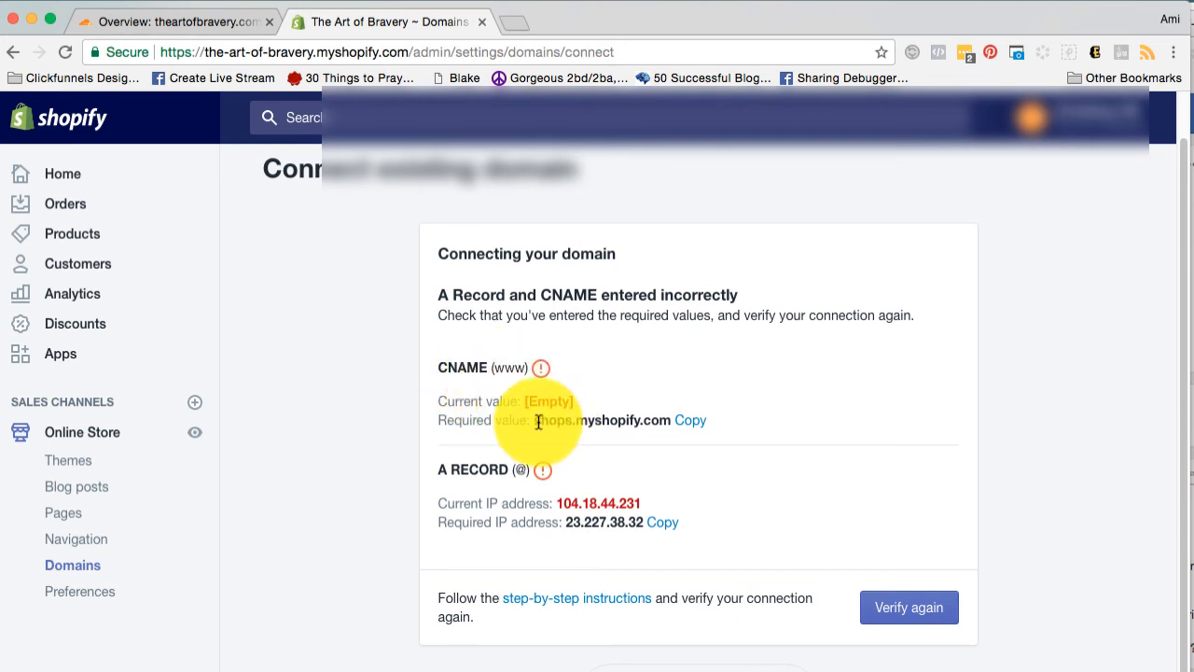
left_click_drag(535, 421, 674, 421)
left_click(631, 383)
Compare Cloudflare's A and www CNAME records for theartofbravery.com with the values Shopify requires.
left_click(182, 21)
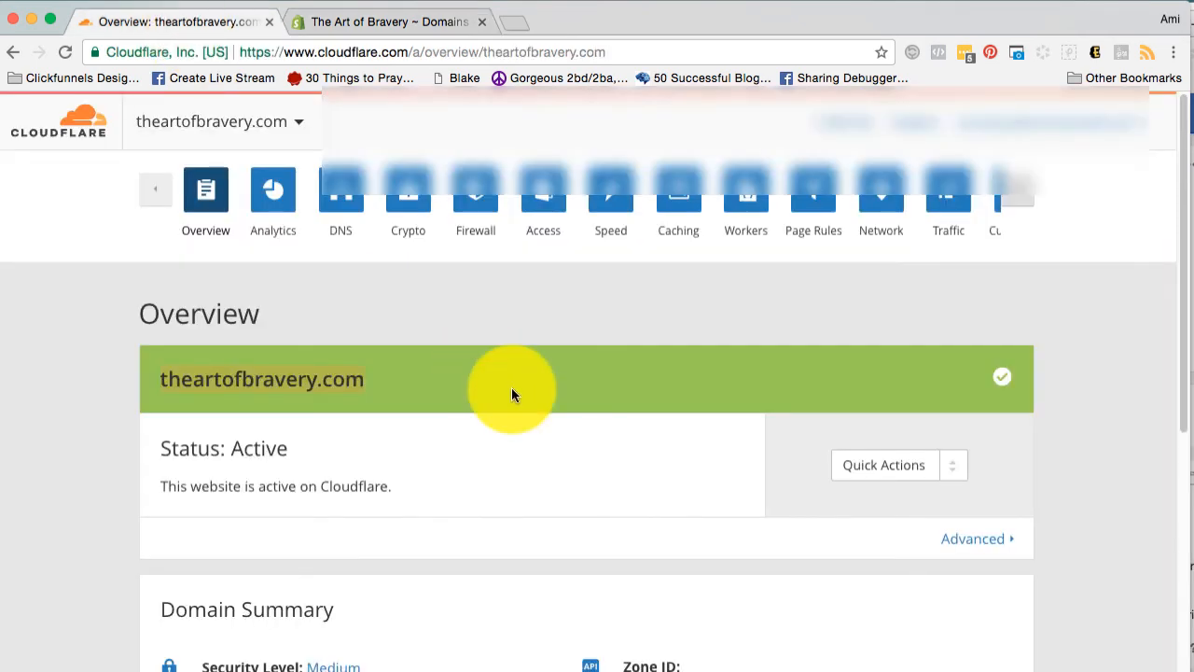
left_click(338, 199)
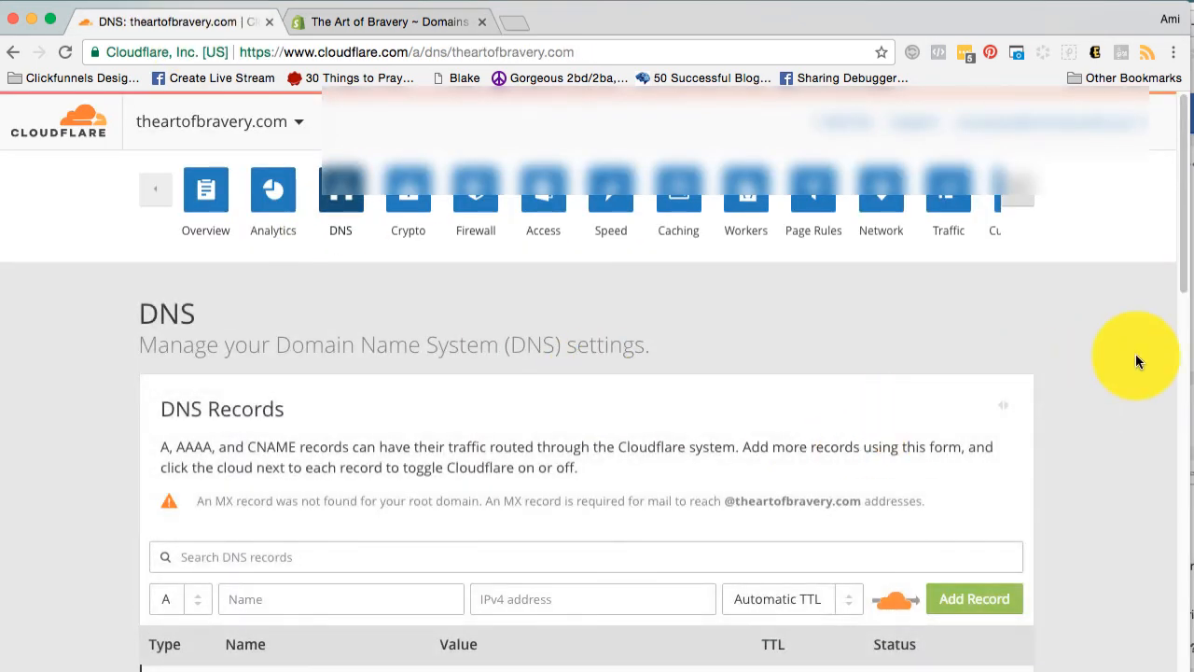
left_click_drag(1184, 237, 1189, 353)
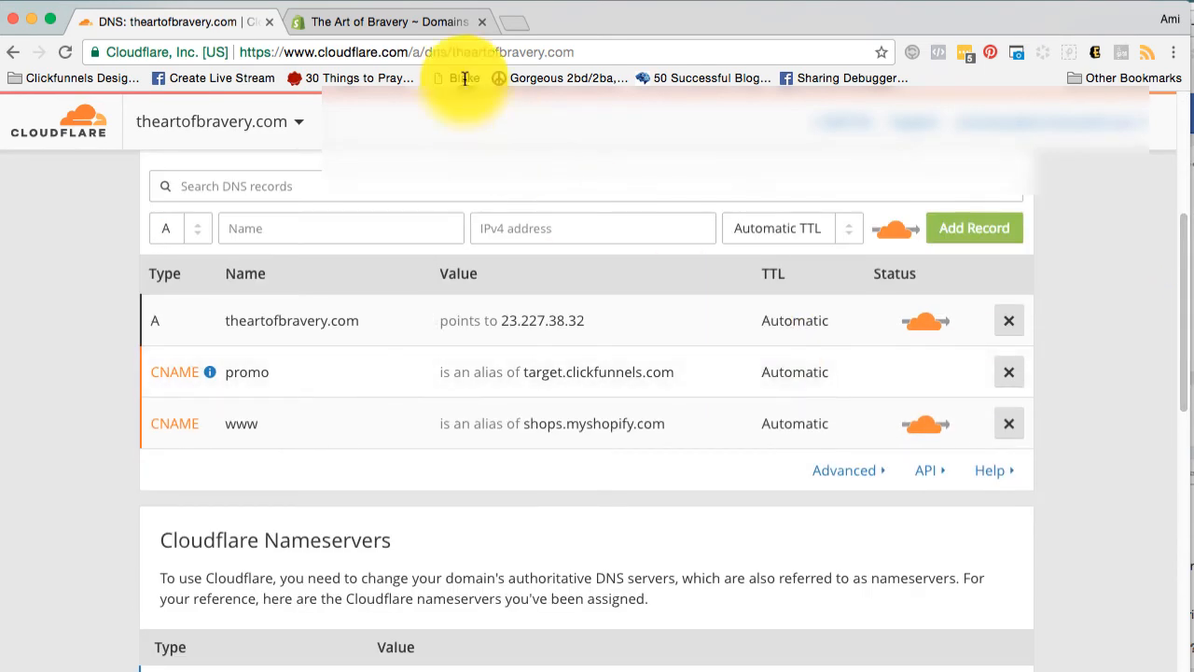
left_click(439, 19)
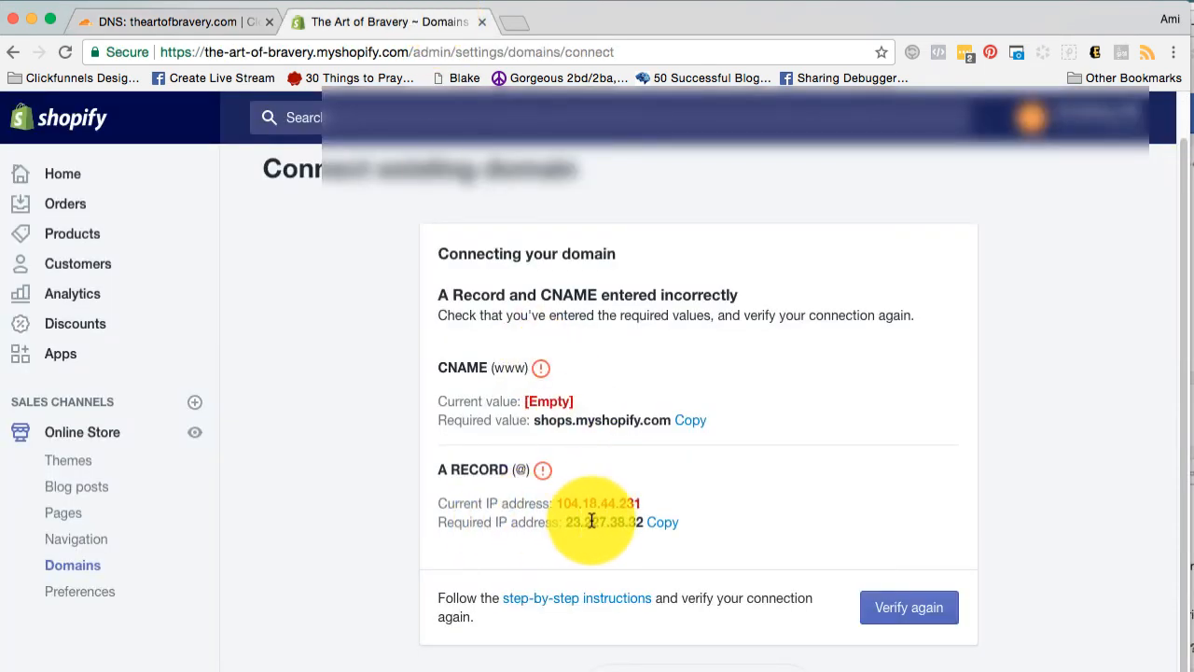
left_click(172, 21)
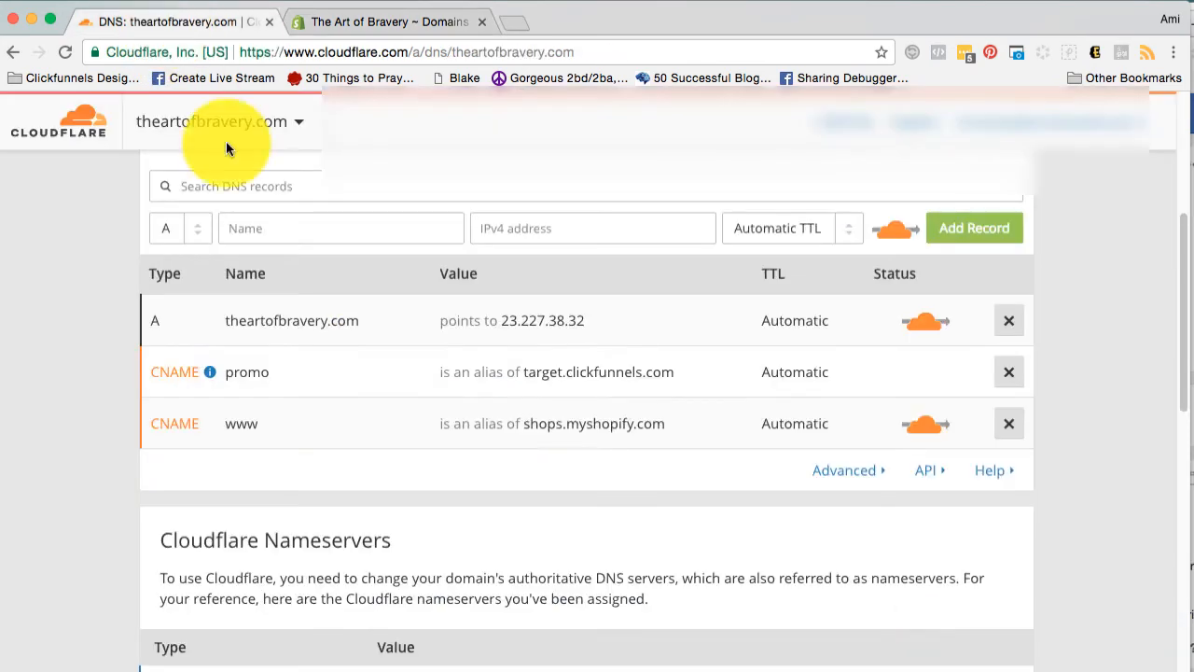
left_click(407, 23)
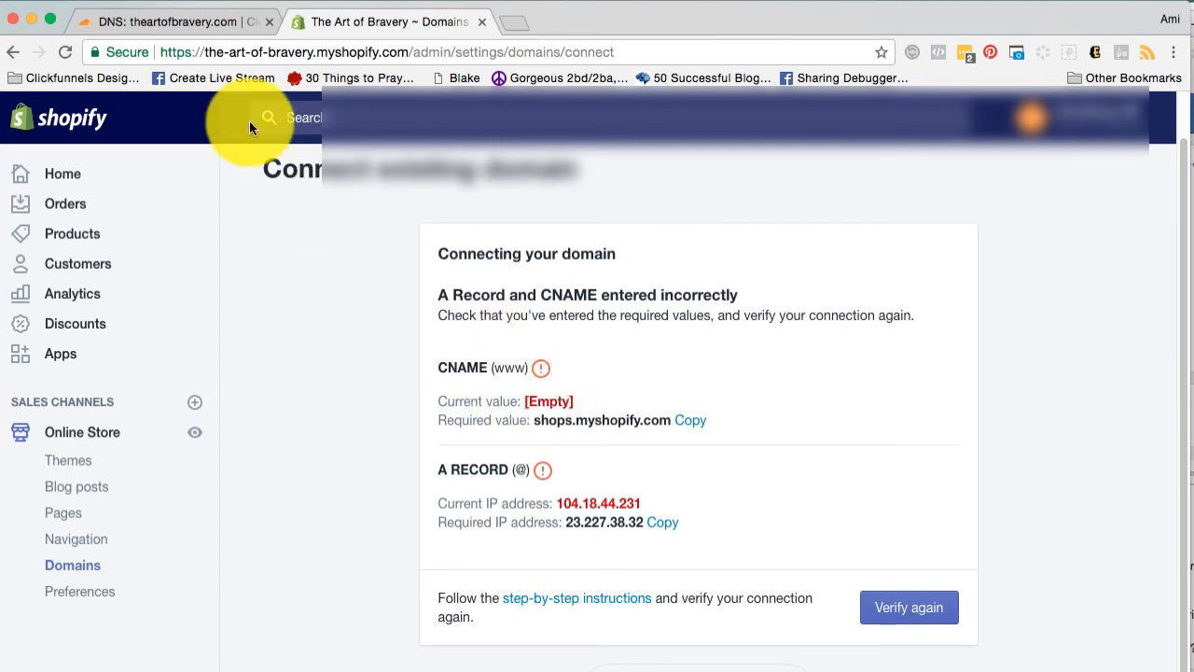
left_click(156, 24)
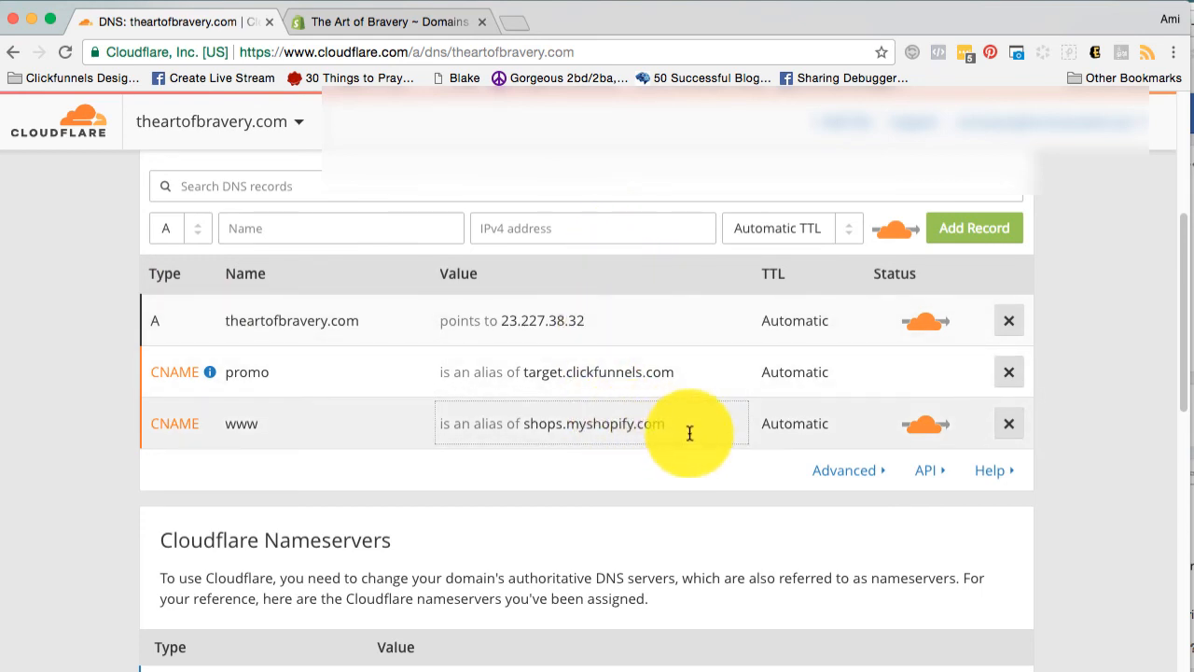
Purge all cached files for theartofbravery.com in Cloudflare's caching settings.
left_click_drag(1187, 310, 1165, 160)
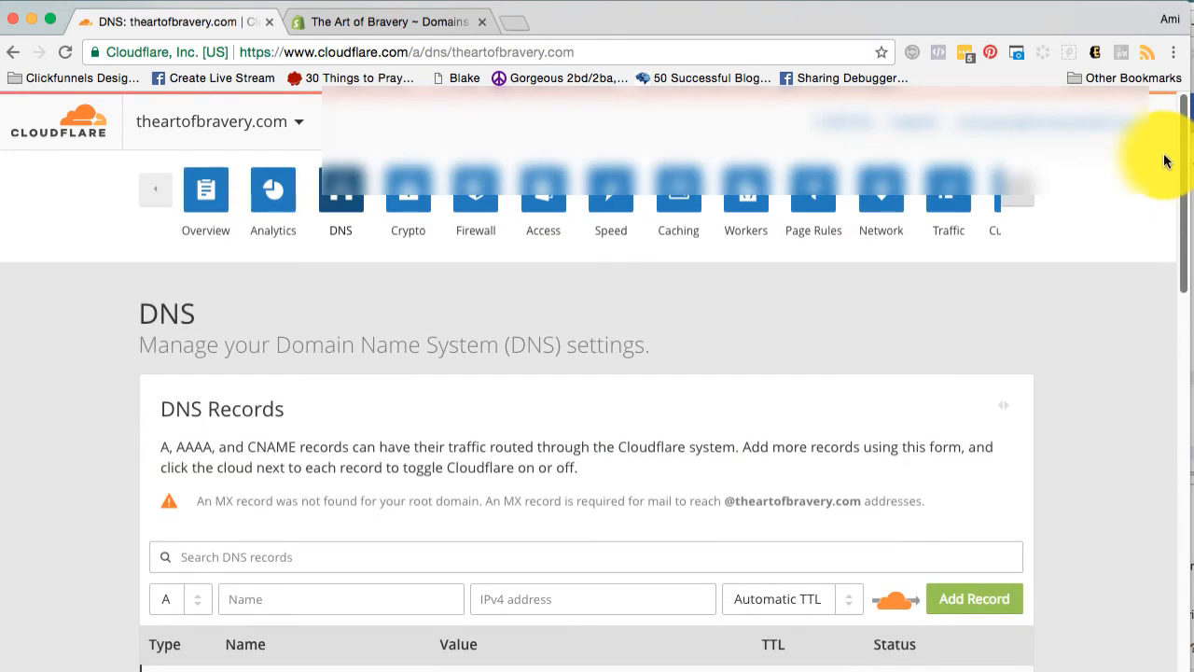
left_click(681, 196)
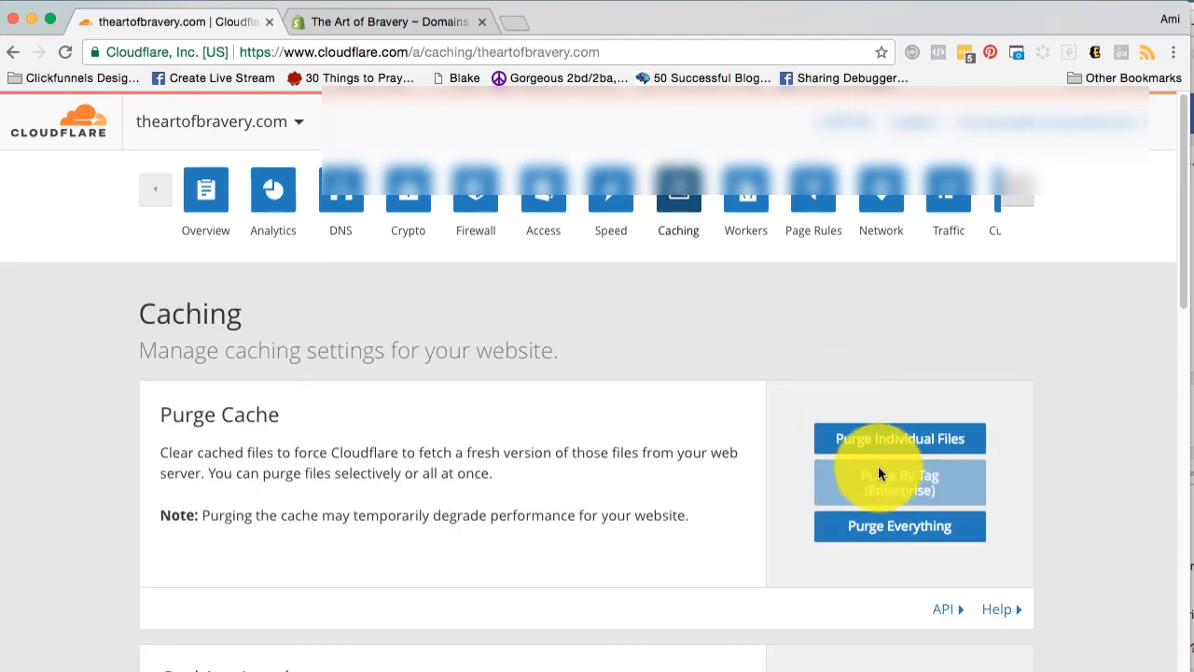
left_click(854, 524)
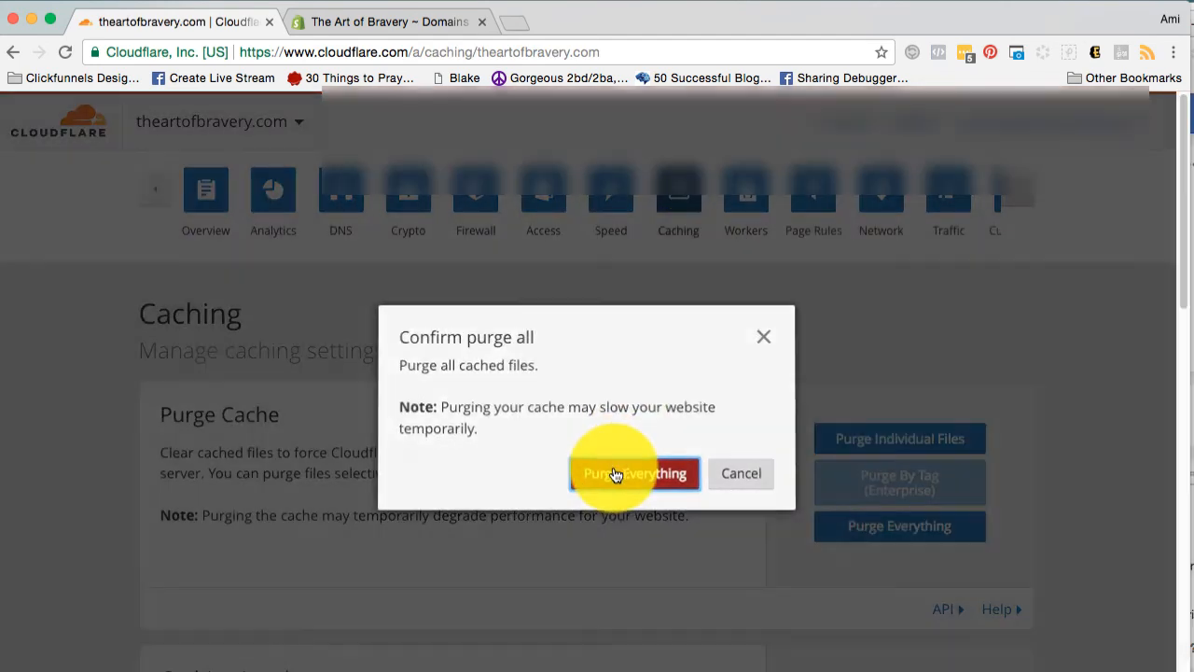
left_click(615, 474)
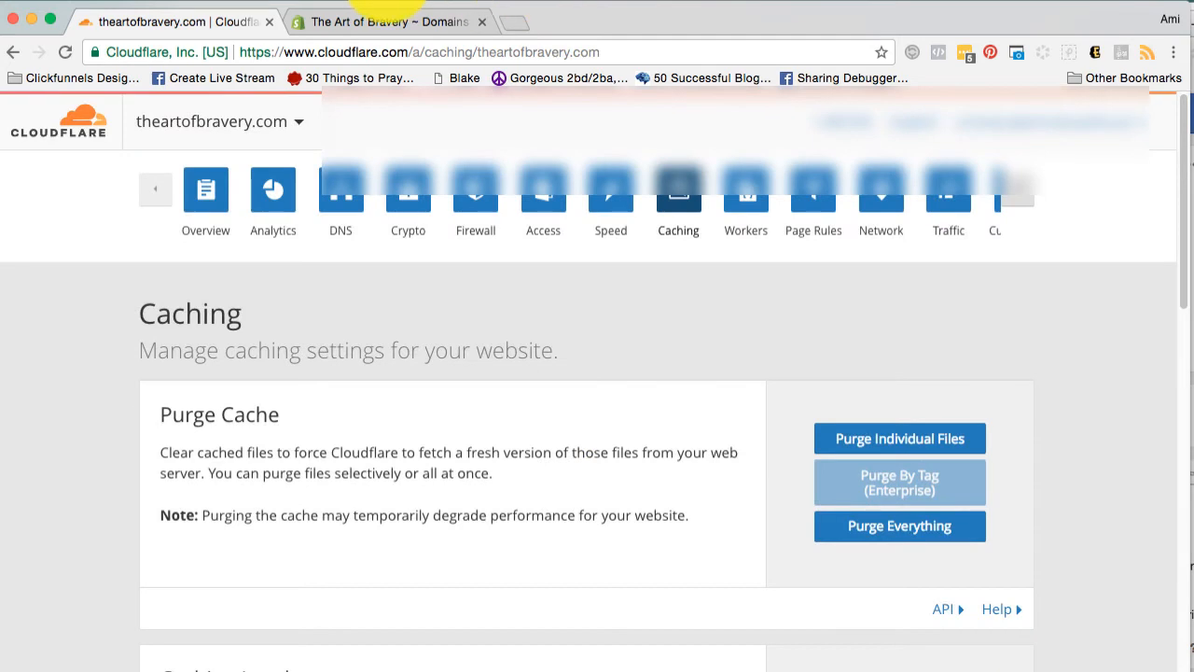
Return to Shopify and verify the domain connection again.
left_click(343, 21)
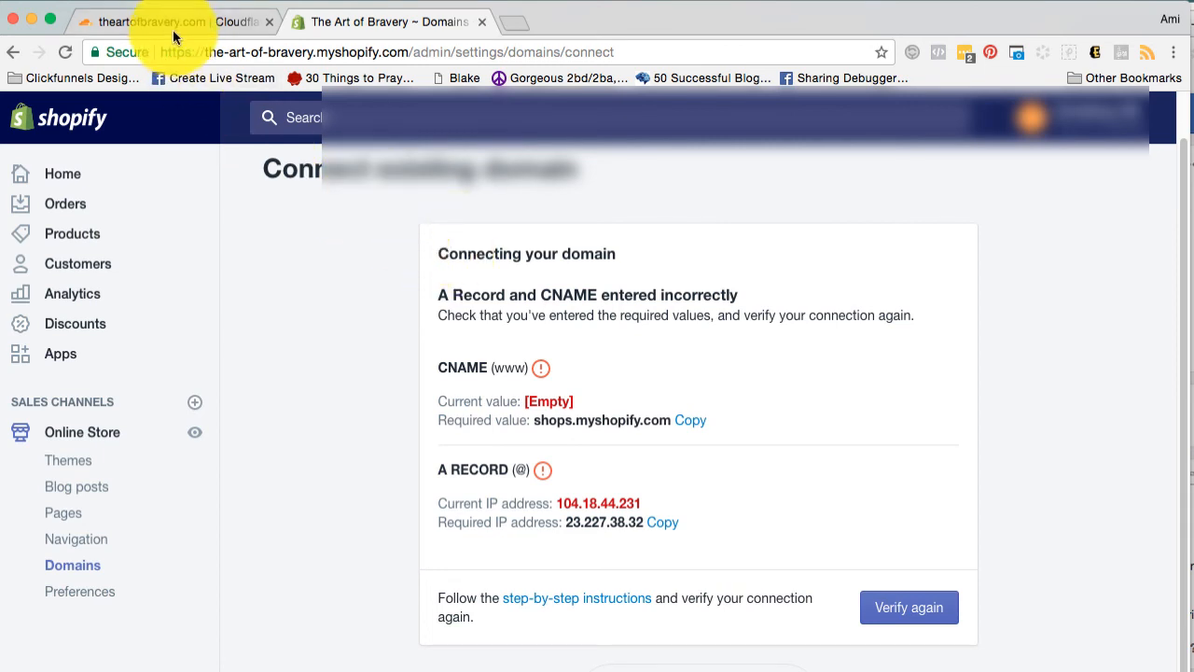
left_click(881, 611)
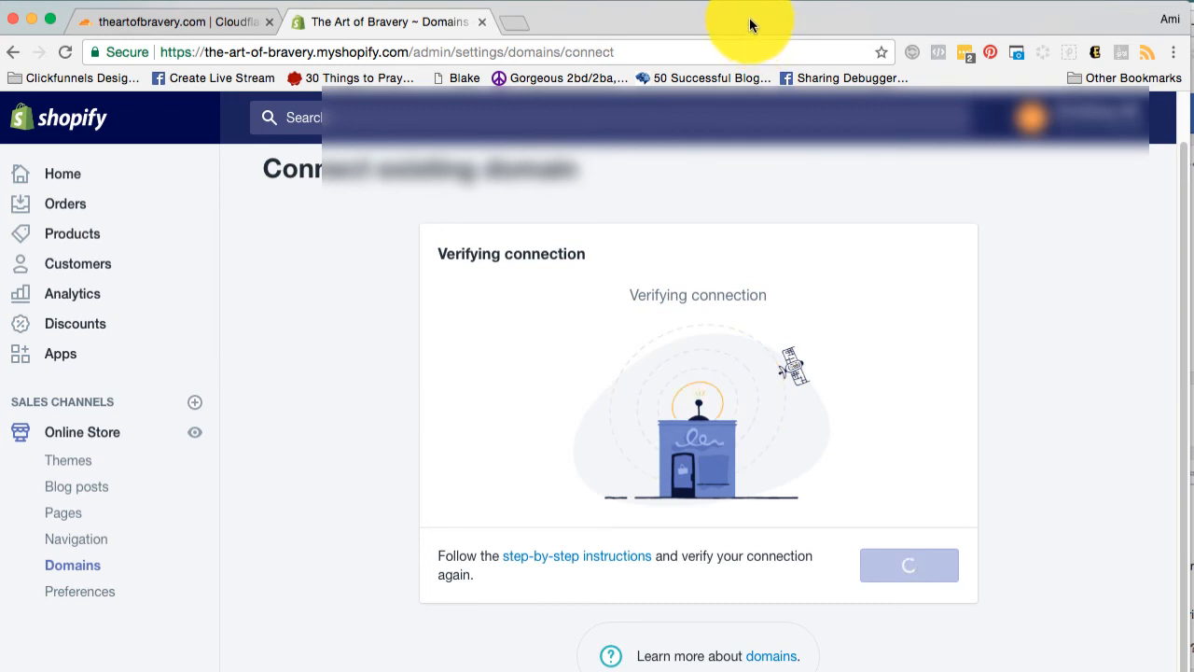
left_click(712, 2)
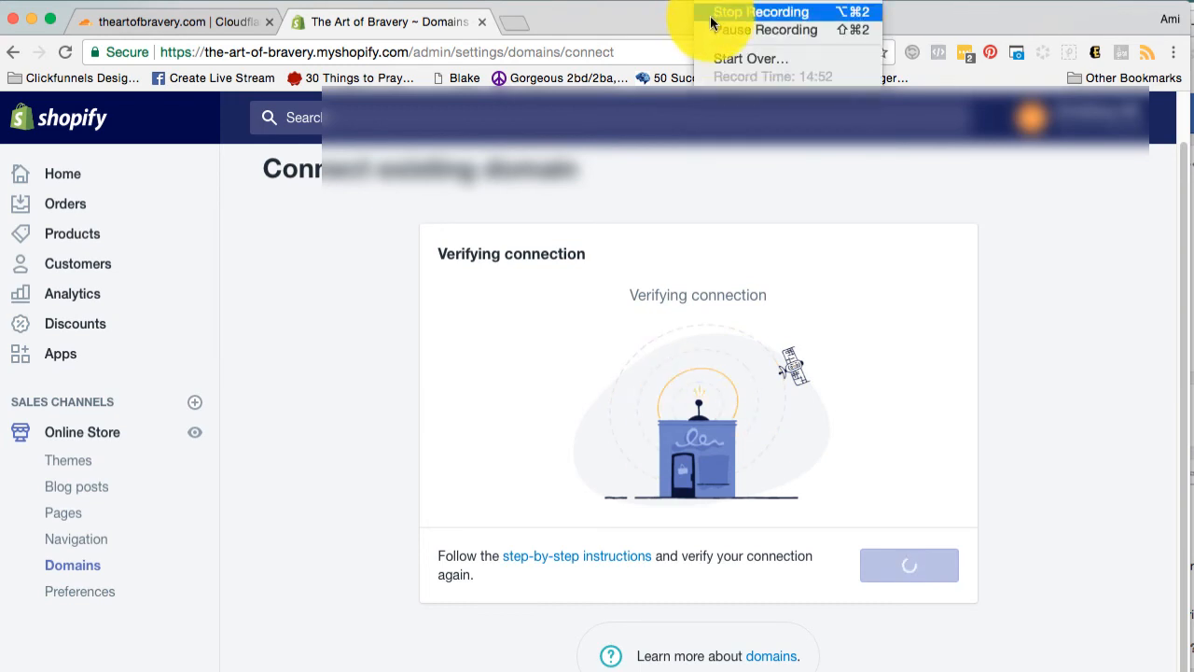
left_click(705, 28)
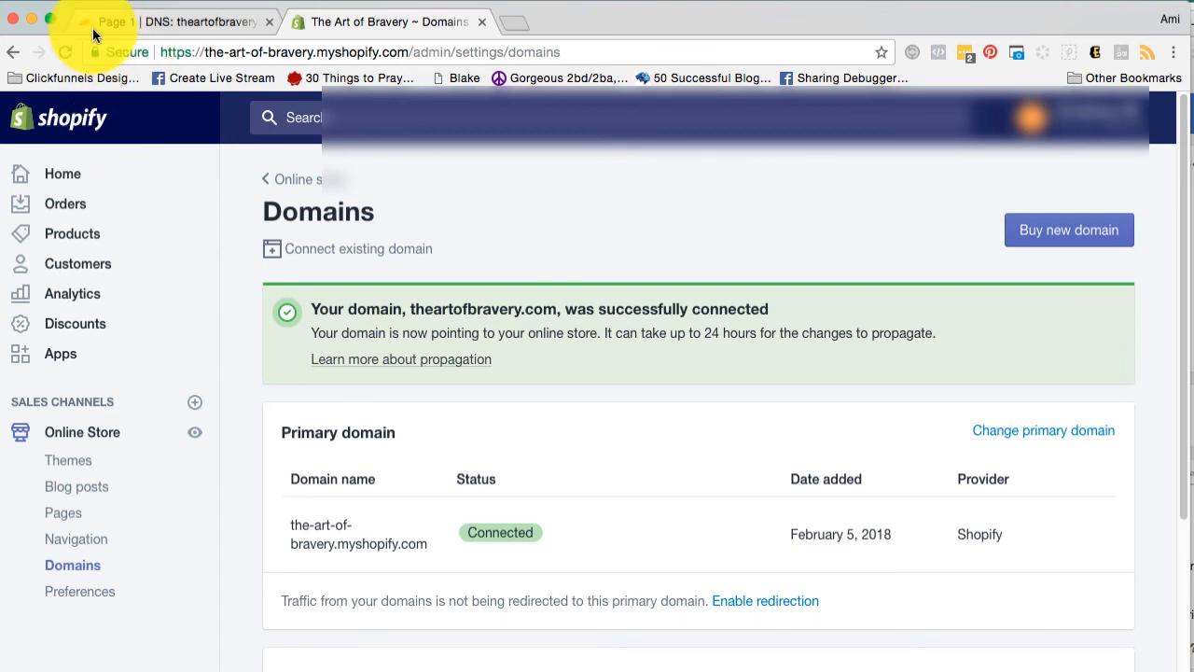
Copy the root domain name from Cloudflare's A record, load theartofbravery.com in a new browser tab and look over the storefront.
left_click(147, 35)
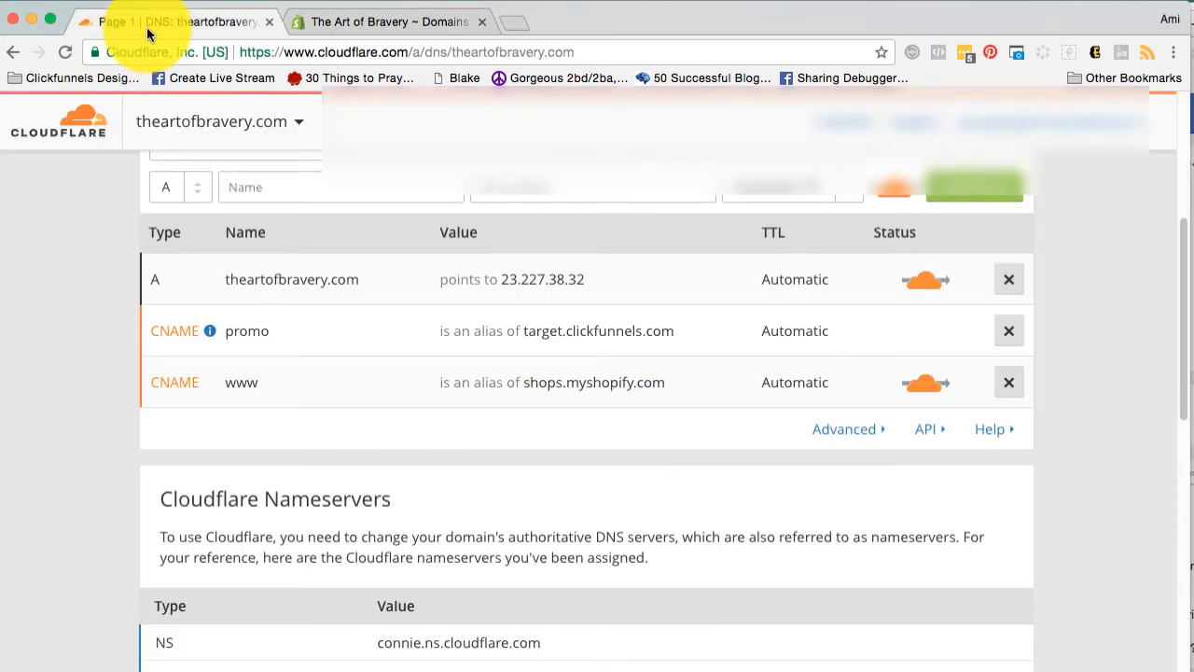
left_click(360, 279)
left_click_drag(360, 279, 224, 275)
key("super+c")
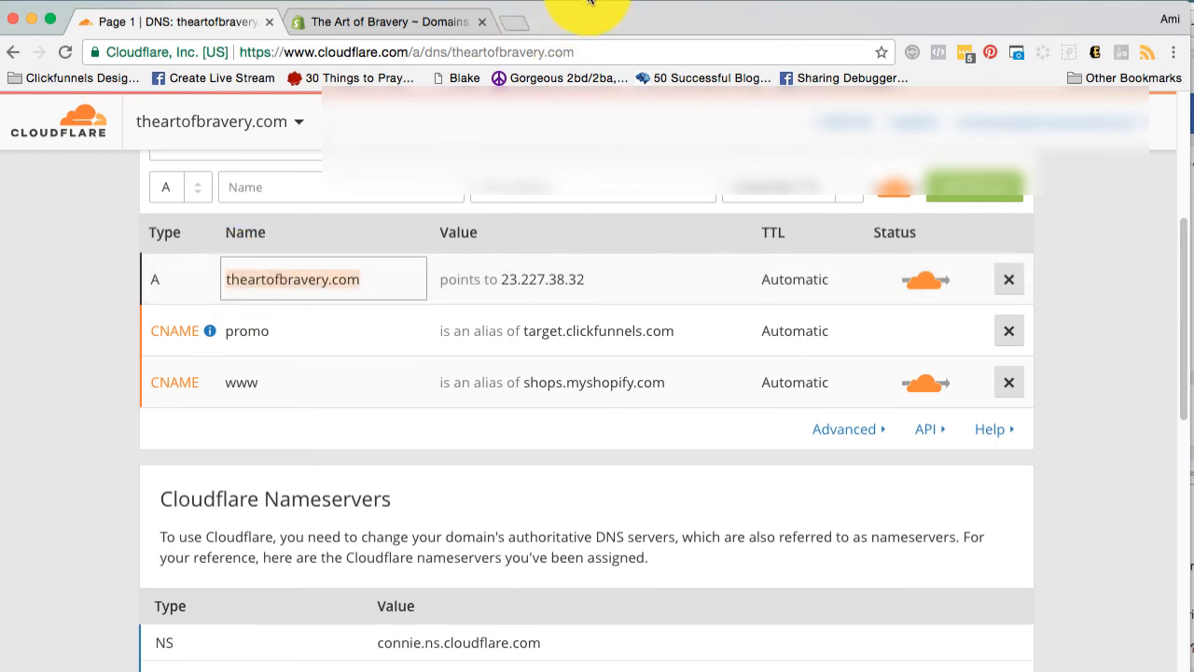
left_click(525, 25)
key("super+v")
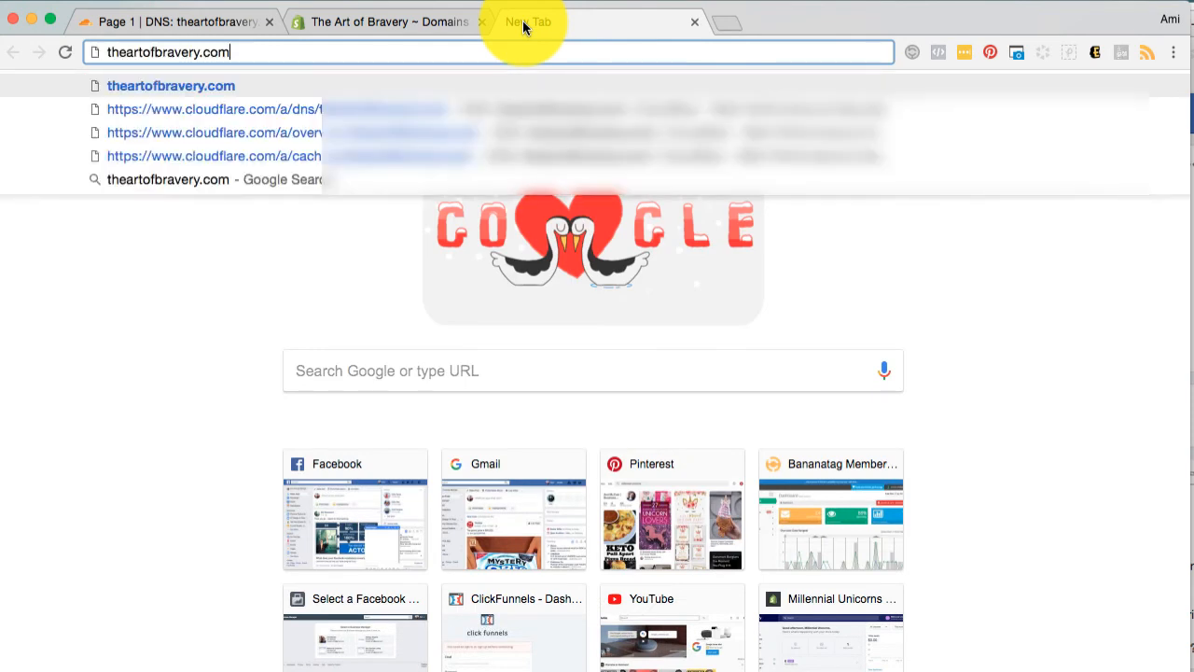
key("Return")
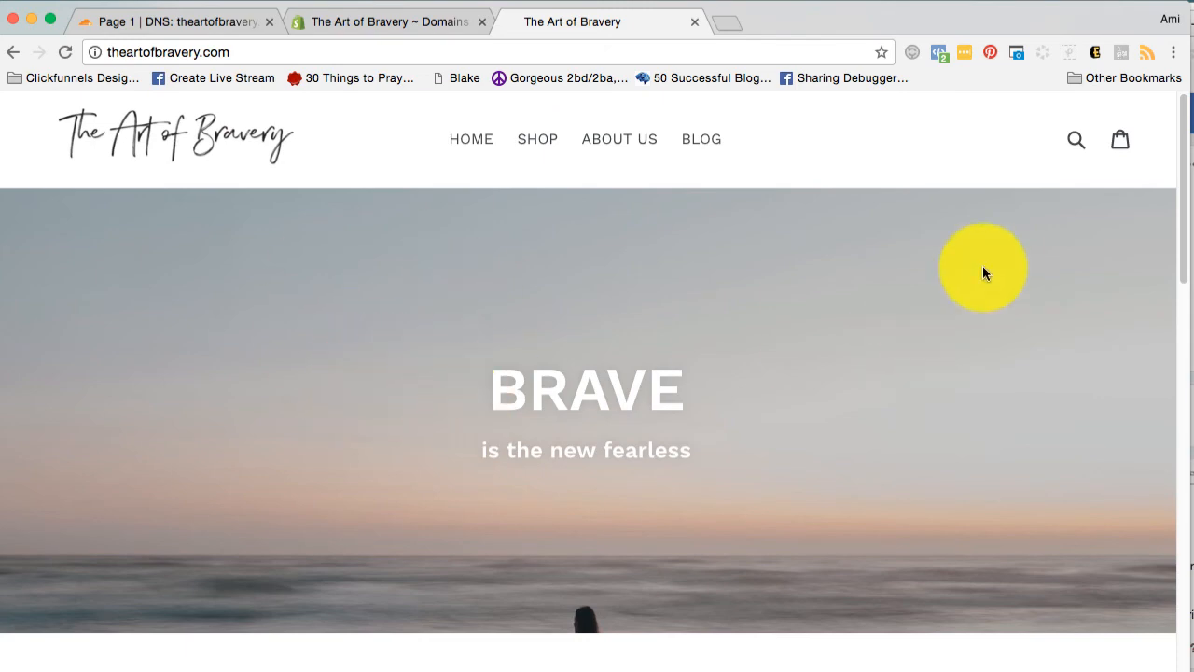
left_click_drag(1183, 189, 1178, 616)
left_click_drag(1103, 158, 1103, 144)
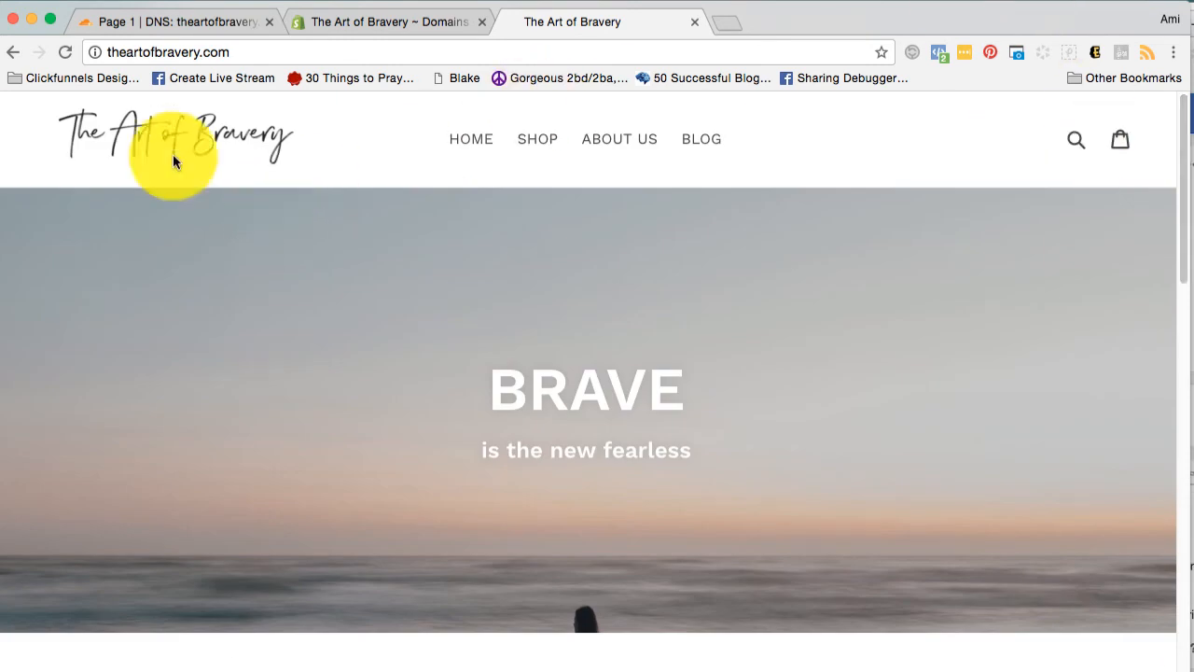
left_click(119, 23)
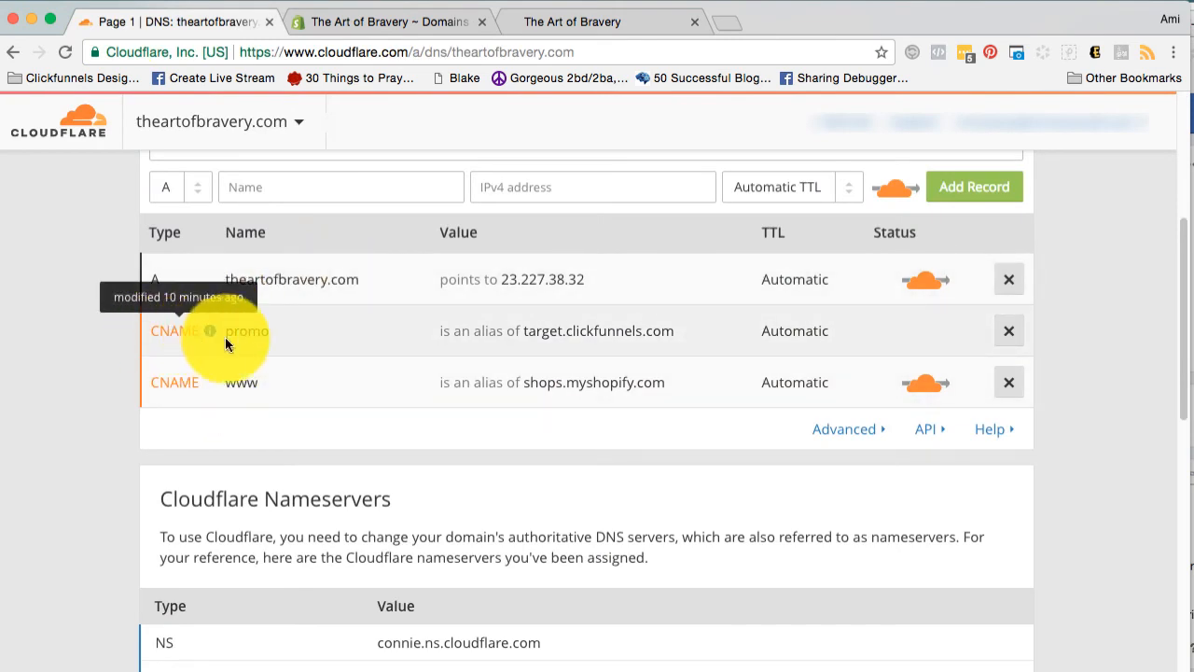
left_click(554, 28)
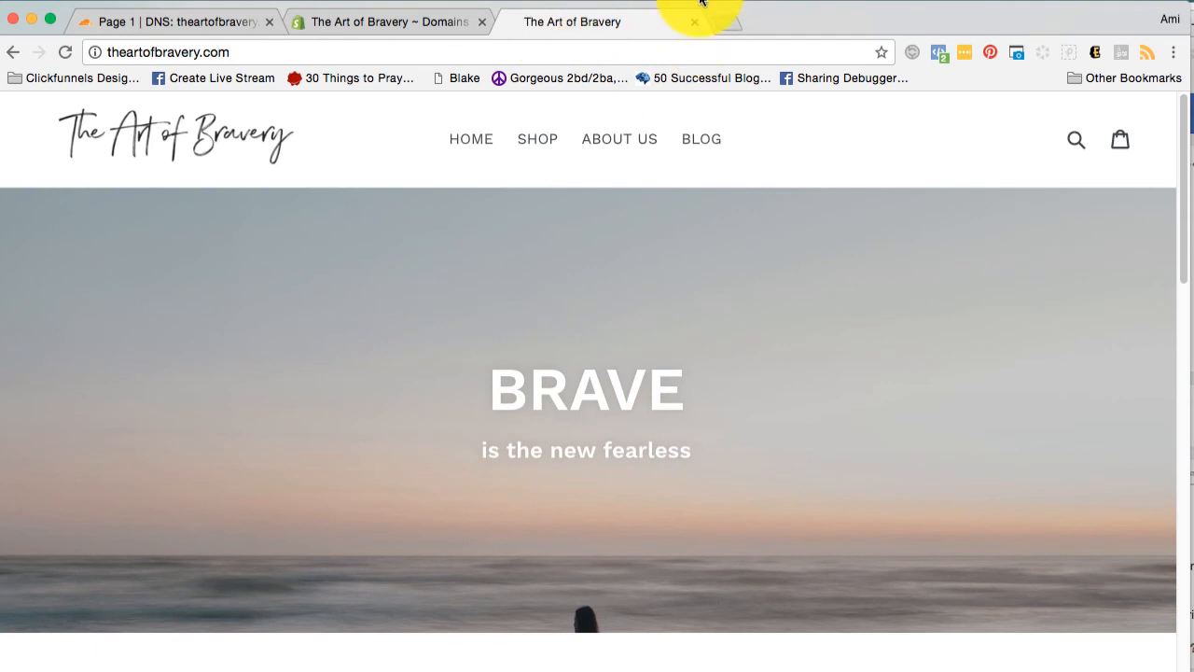
left_click(703, 2)
left_click(698, 29)
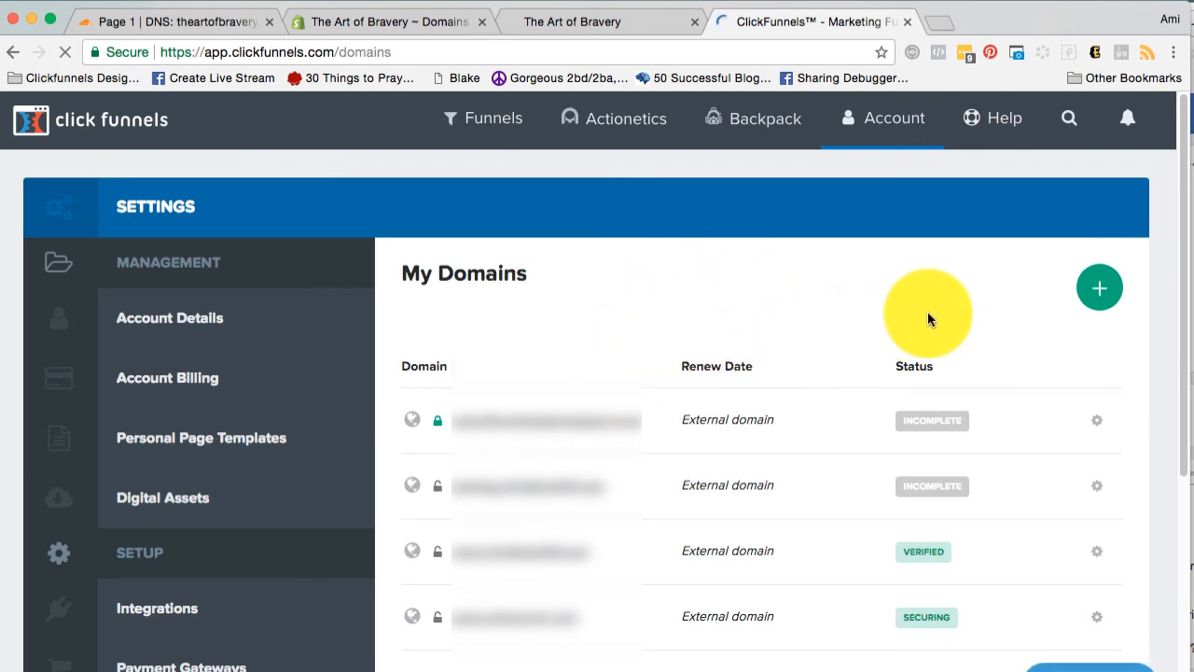
In ClickFunnels, add the existing domain promo.theartofbravery.com and mark its CNAME setup as done.
left_click(1090, 291)
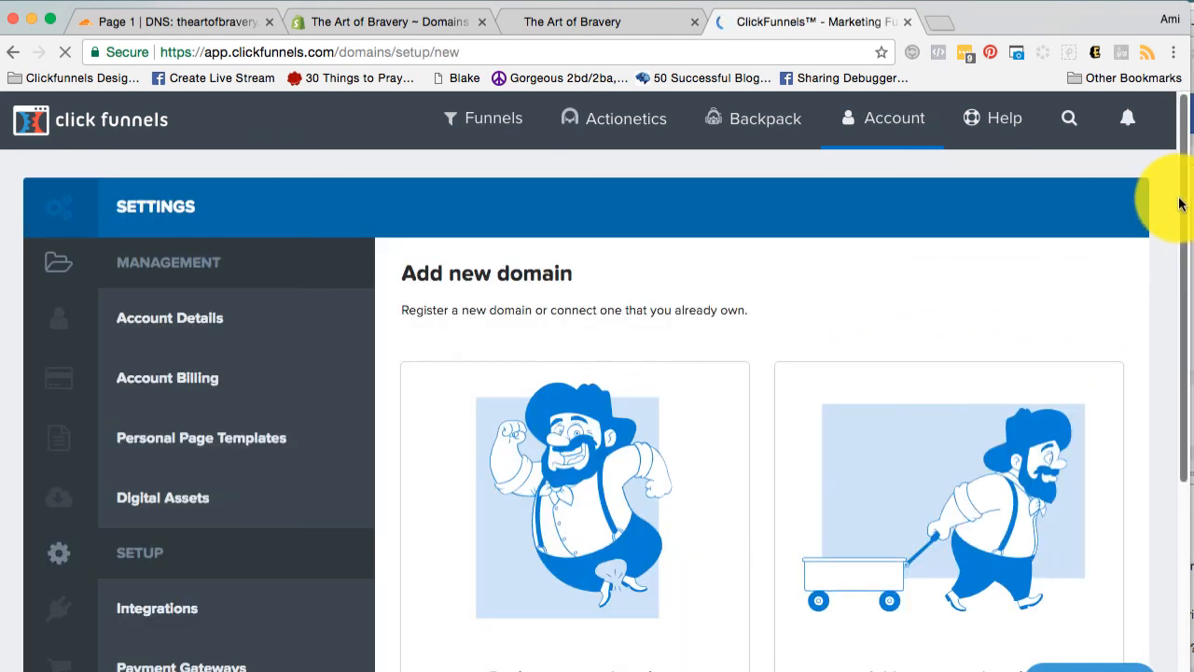
scroll(1153, 234, "down", 5)
scroll(1170, 351, "down", 1)
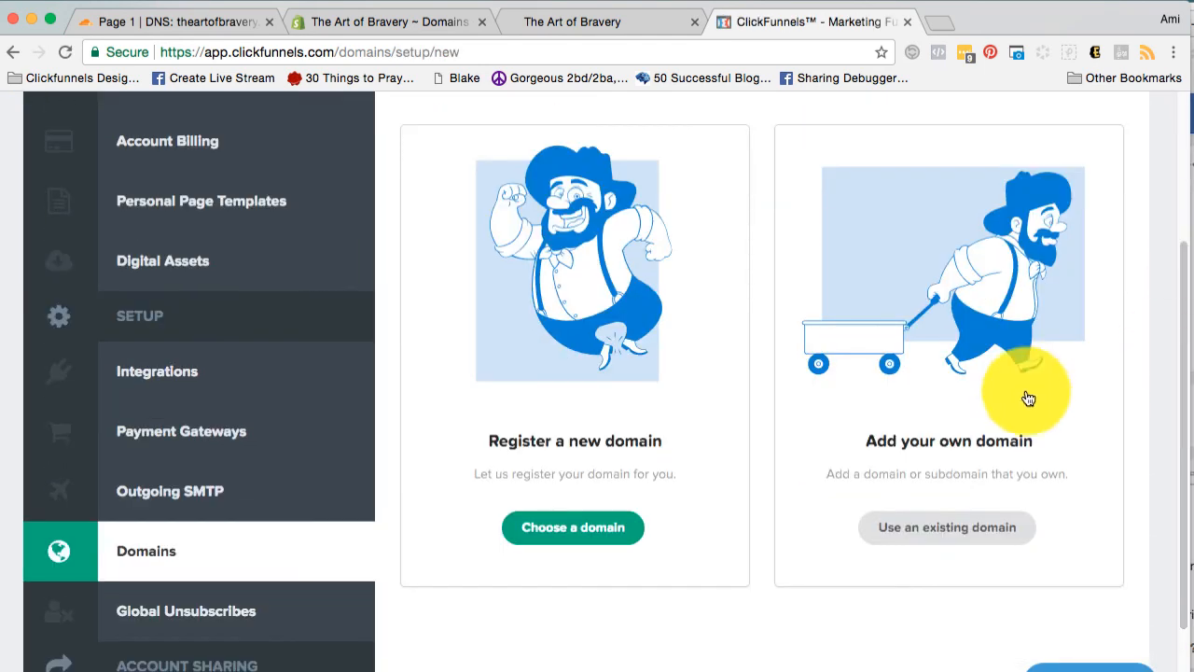
left_click(942, 329)
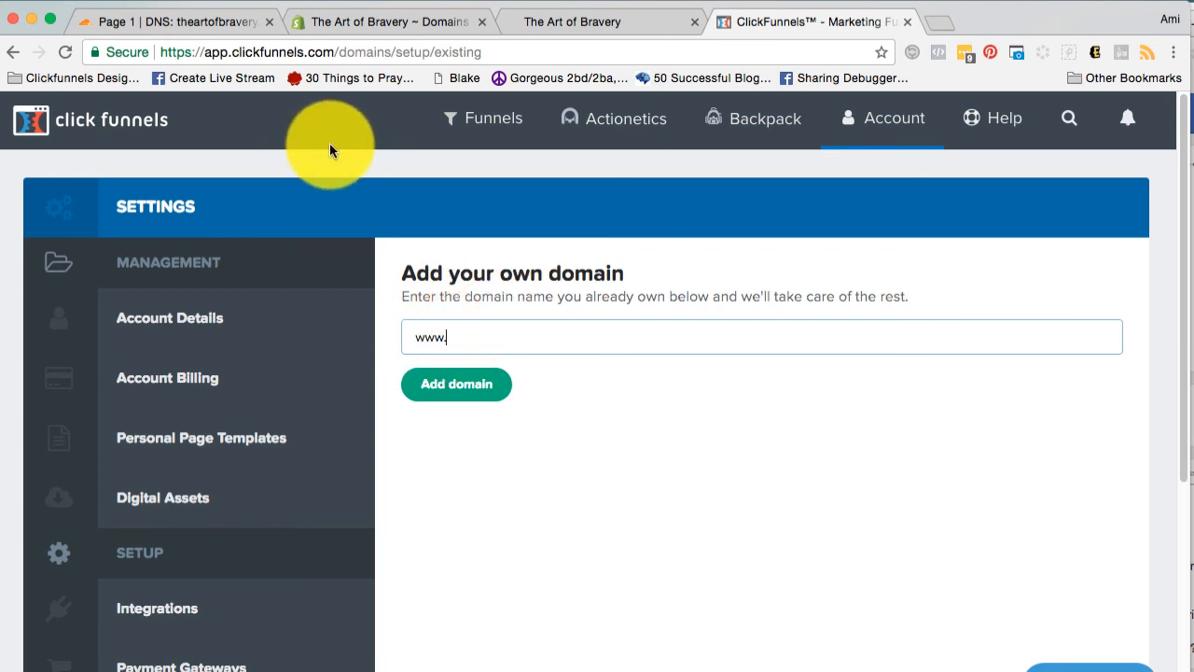
key("super+a")
type("promo.theartofbravery.com")
left_click(414, 399)
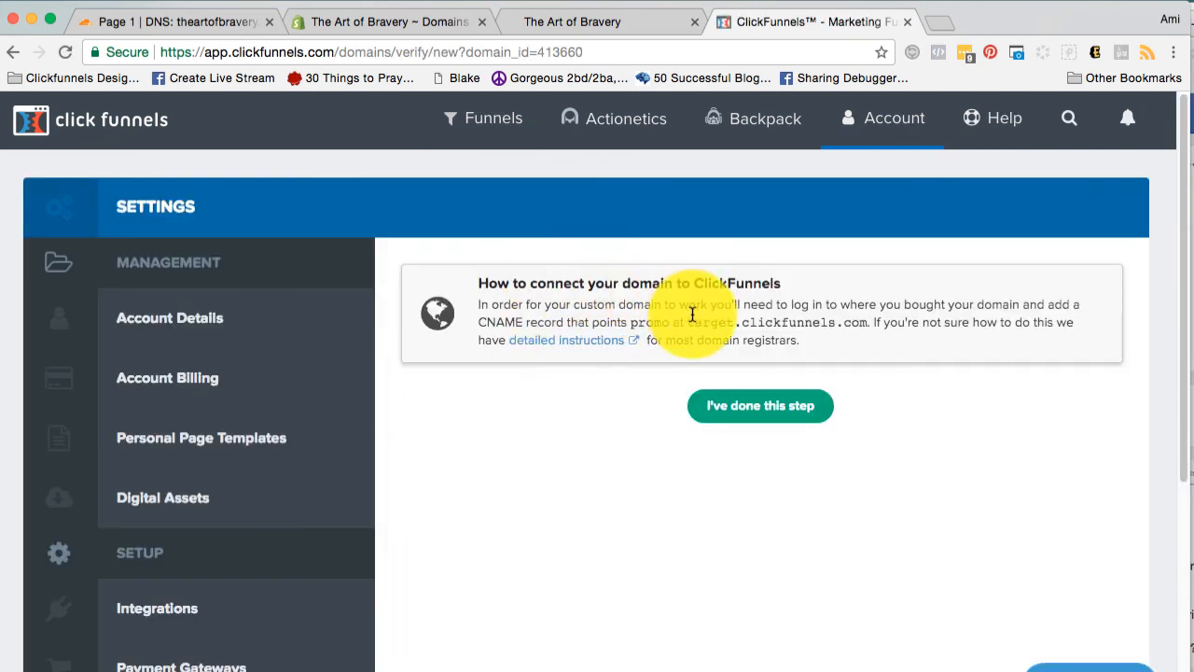
left_click(713, 411)
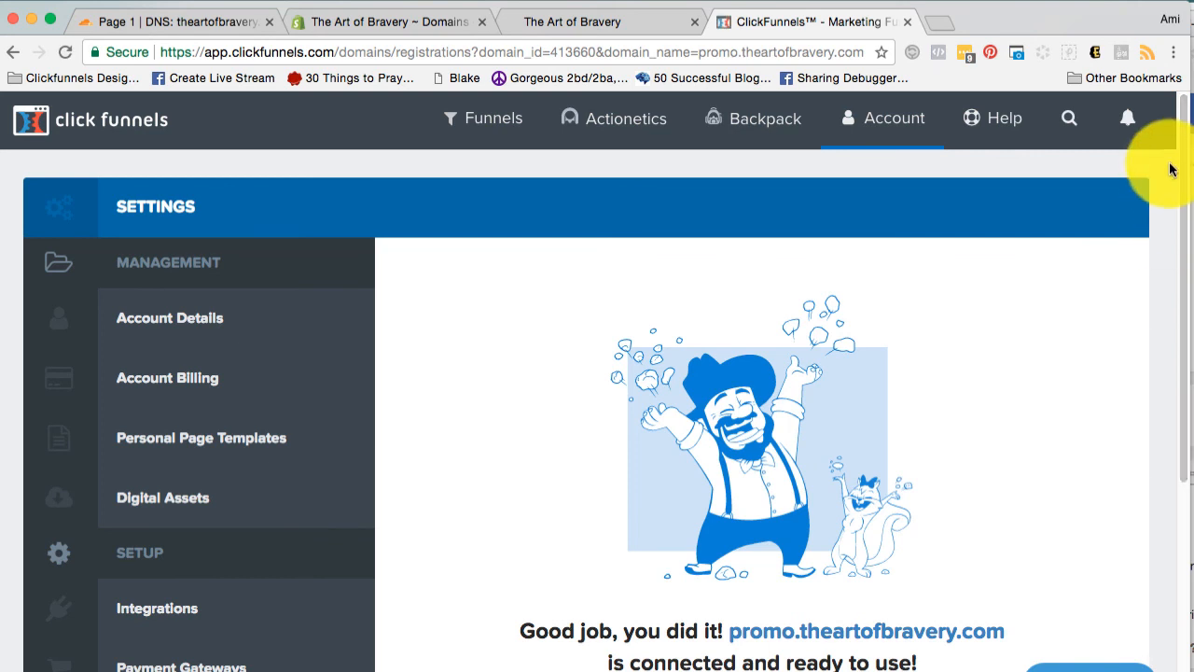
Examine the funnels that can be associated with promo.theartofbravery.com without choosing one.
left_click_drag(1182, 138, 1190, 235)
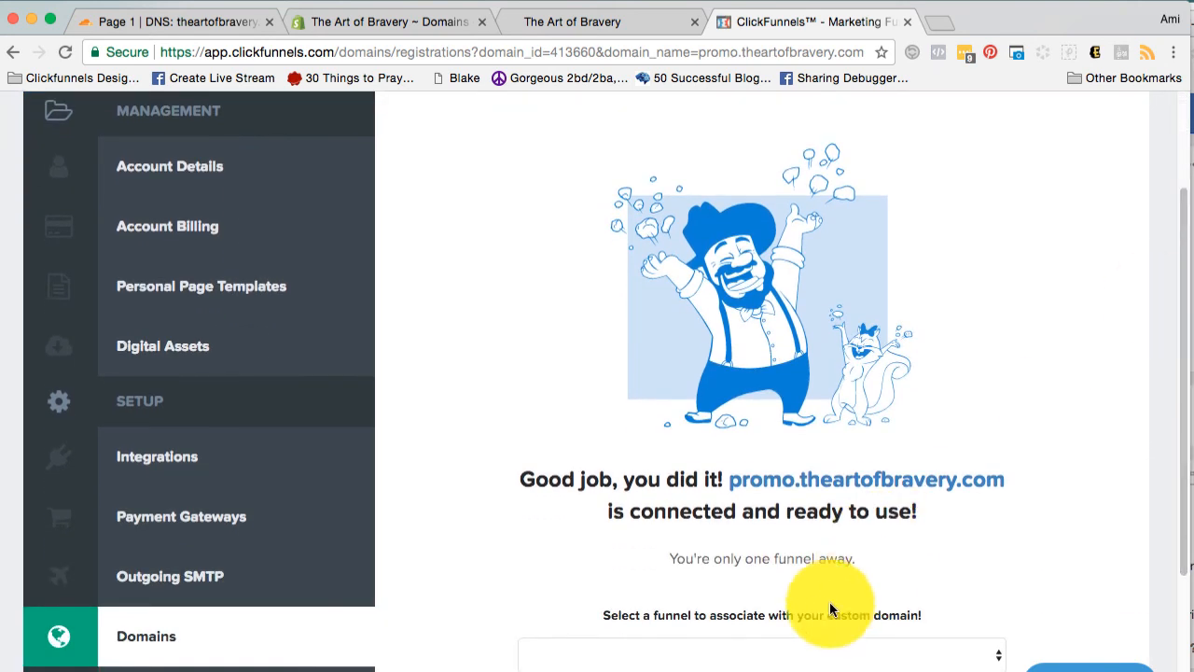
left_click(842, 658)
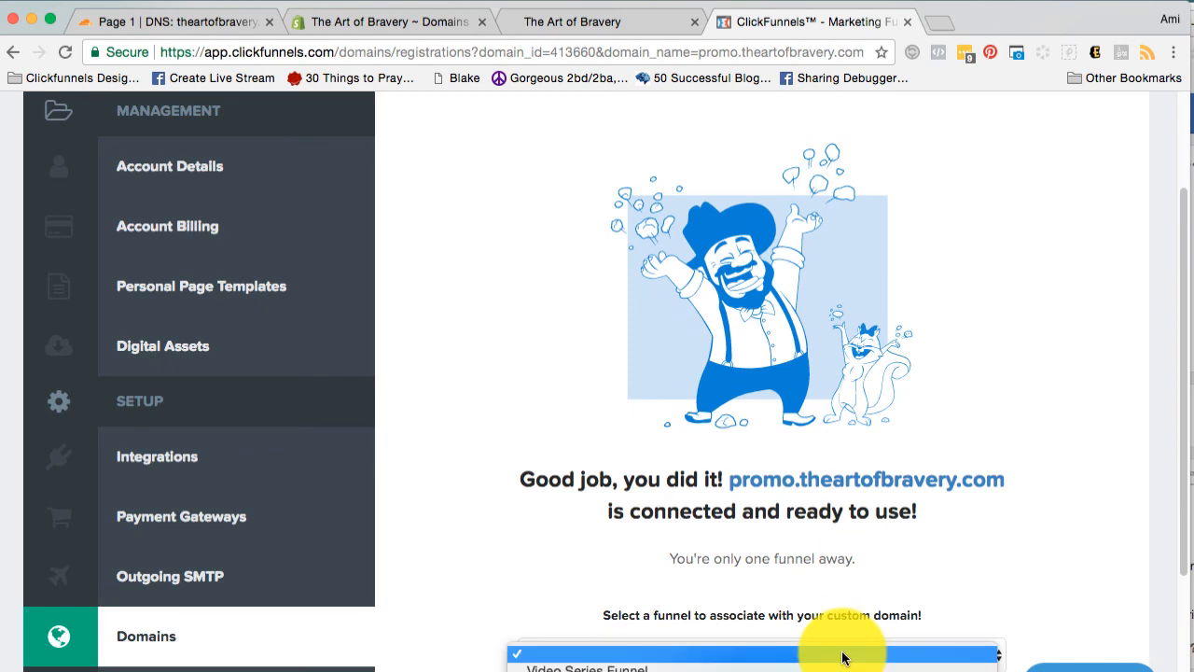
left_click(978, 452)
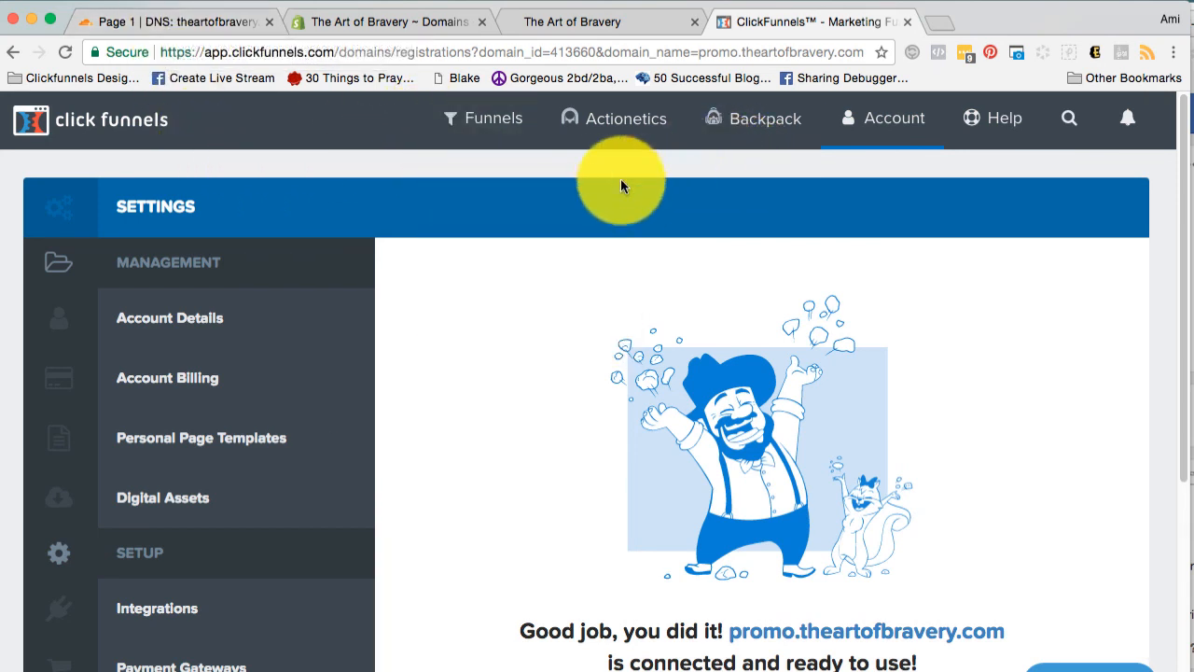
Return to Cloudflare's DNS records for theartofbravery.com and set the new record's type to CNAME.
left_click(198, 21)
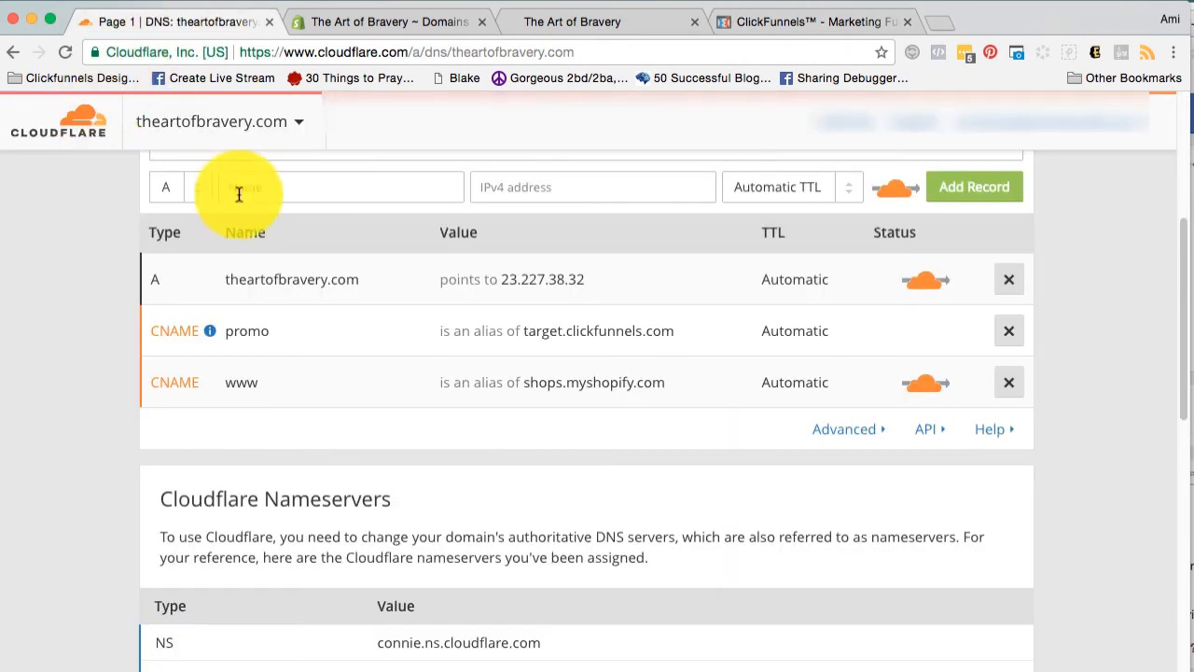
left_click_drag(1187, 265, 1181, 233)
left_click(182, 289)
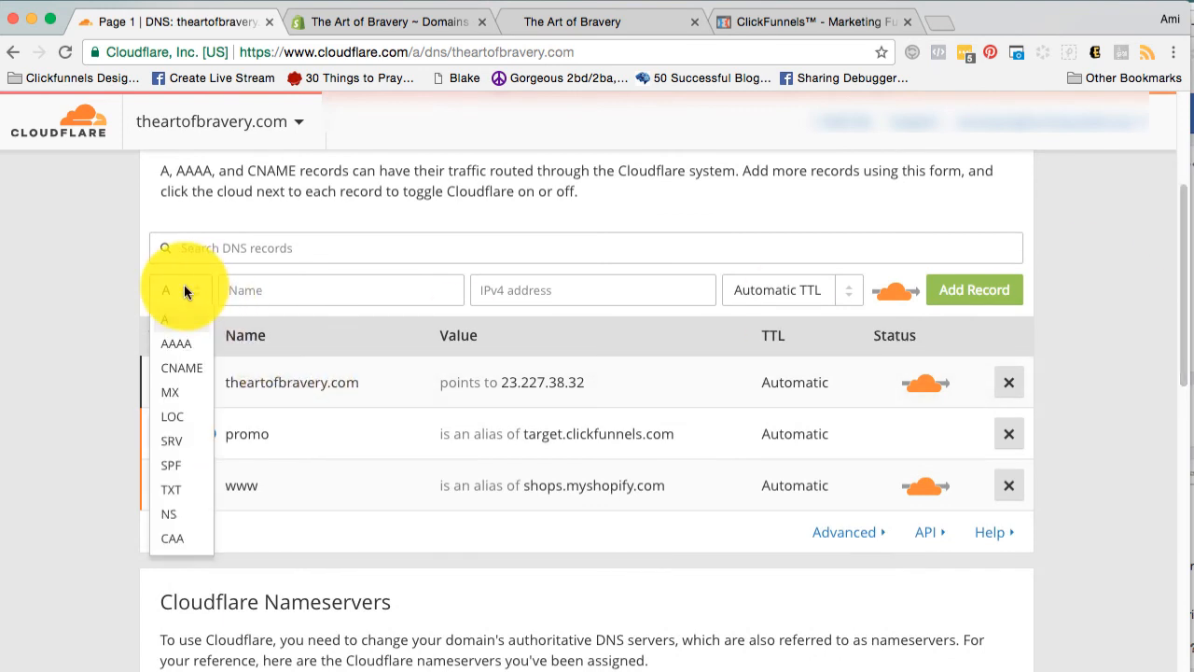
left_click(187, 359)
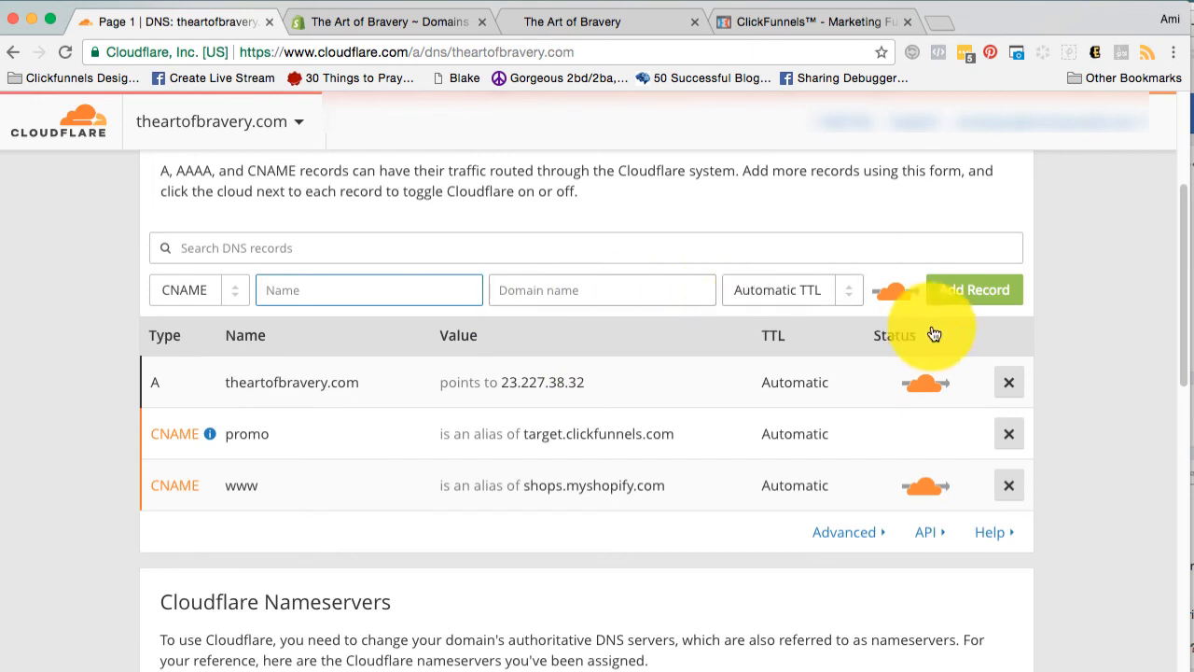
left_click(1128, 315)
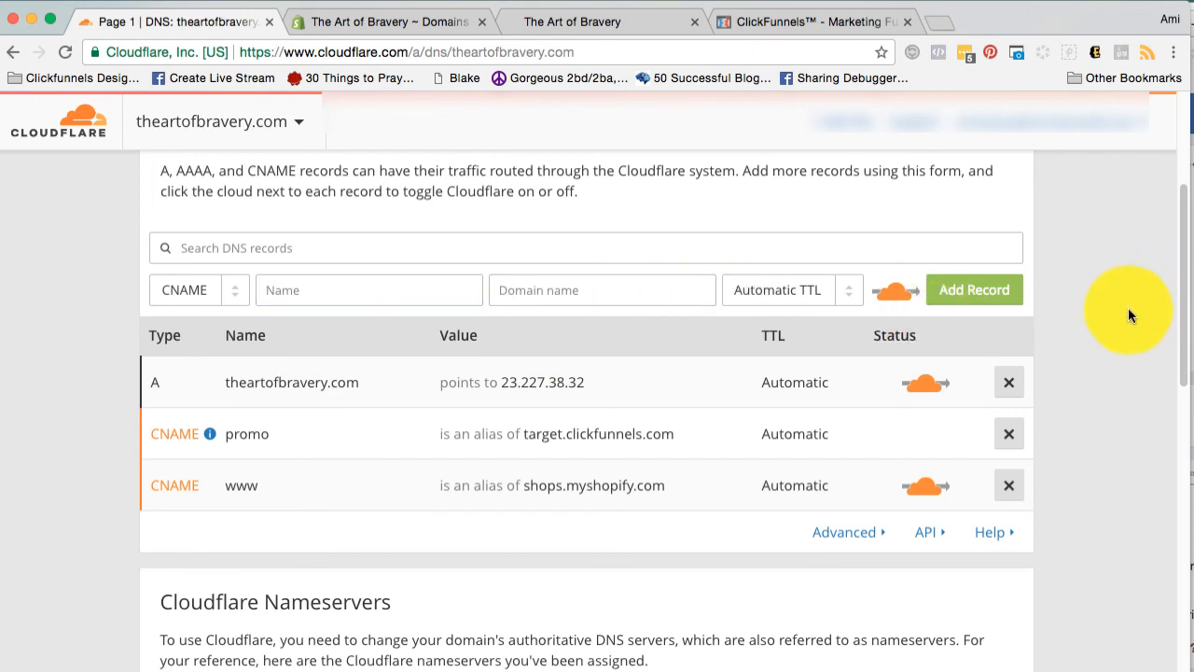